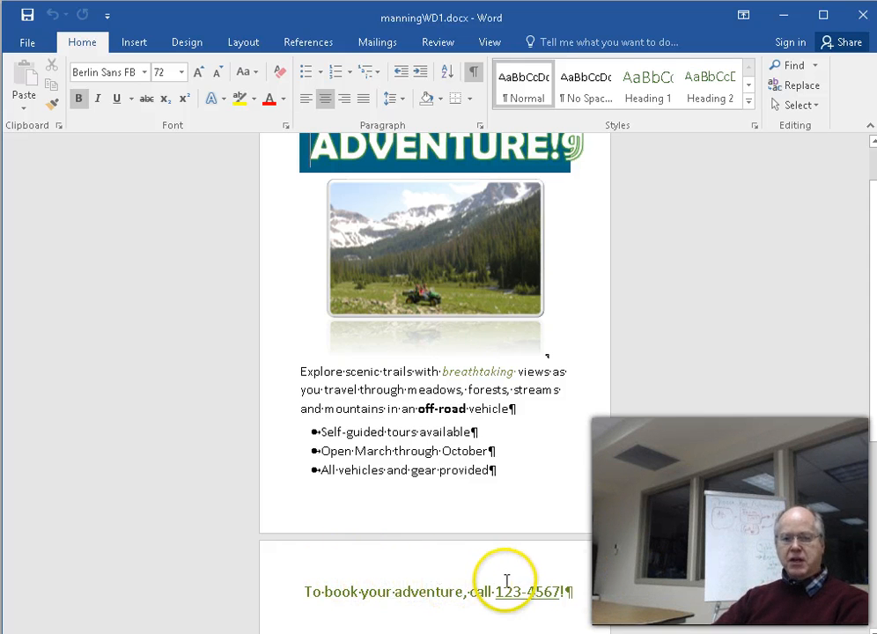
# Shrink the mountain picture proportionally to about 3.01 by 4.76 inches so the flyer fits on one page
pyautogui.scroll(1, 507, 581)
pyautogui.scroll(1, 515, 547)
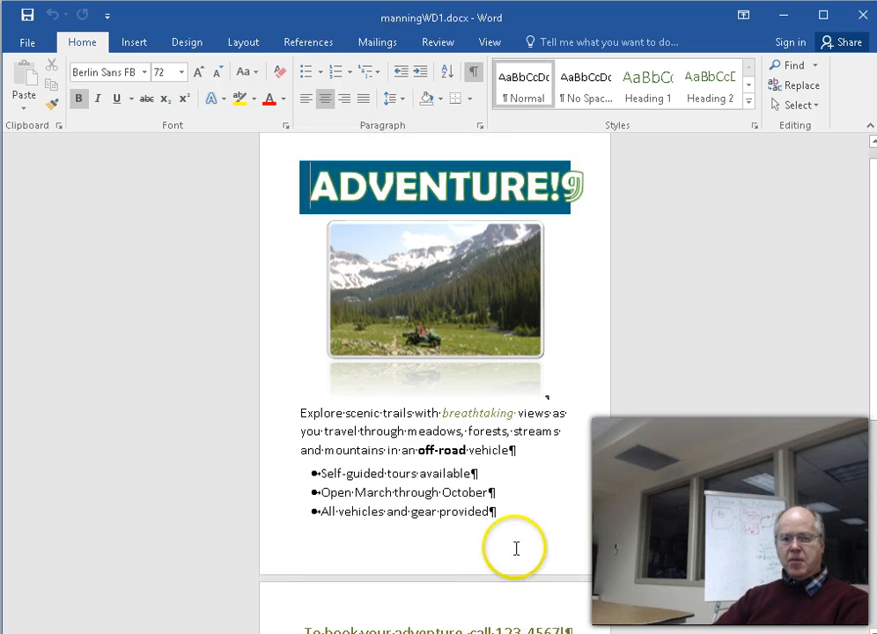
pyautogui.click(421, 299)
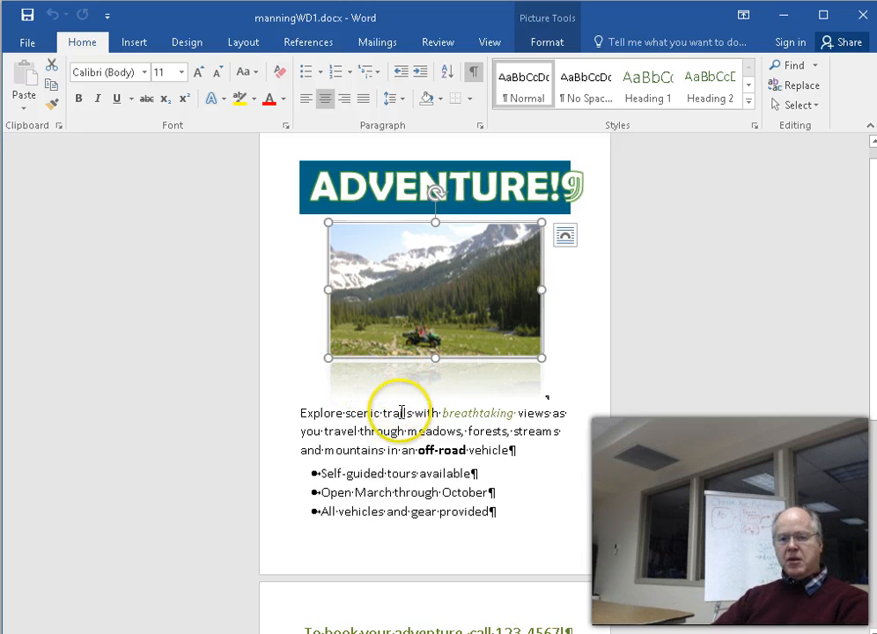
pyautogui.moveTo(329, 348); pyautogui.dragTo(344, 329)
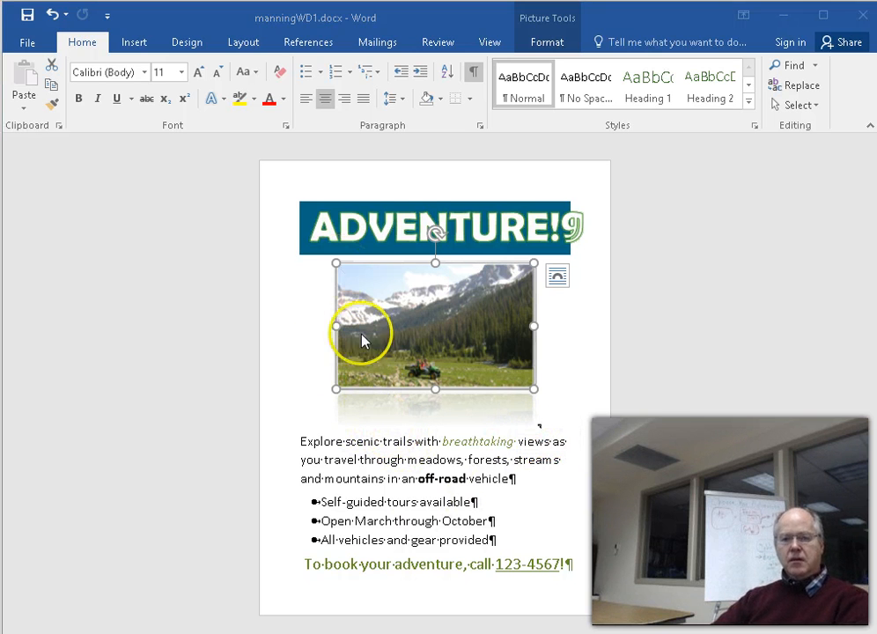
# Switch to the textbook in Firefox and read the glow and bevel picture effect instructions on page WD 40
pyautogui.hotkey('alt', 'Tab')
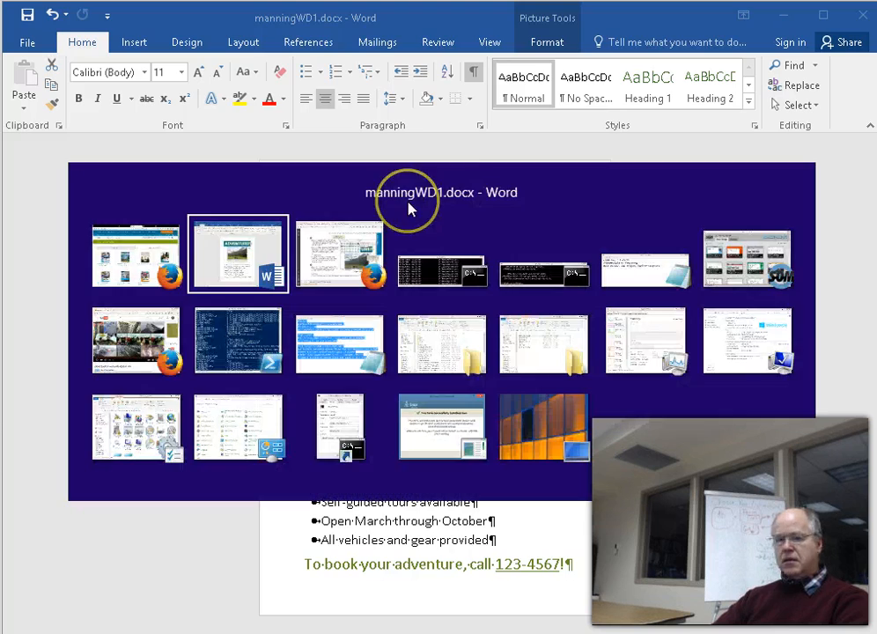
pyautogui.hotkey('alt', 'Tab')
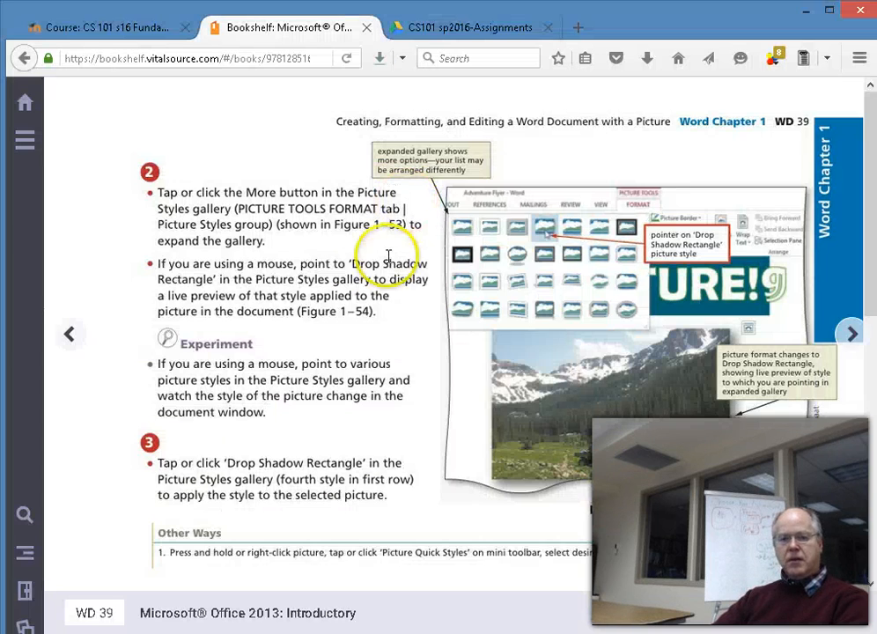
pyautogui.click(849, 333)
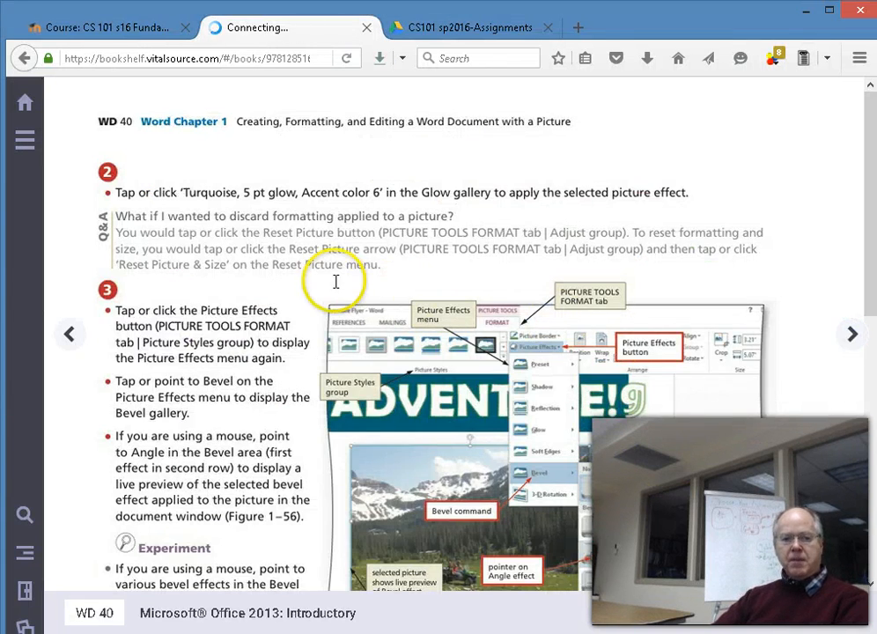
pyautogui.scroll(-2, 335, 280)
pyautogui.scroll(-2, 335, 280)
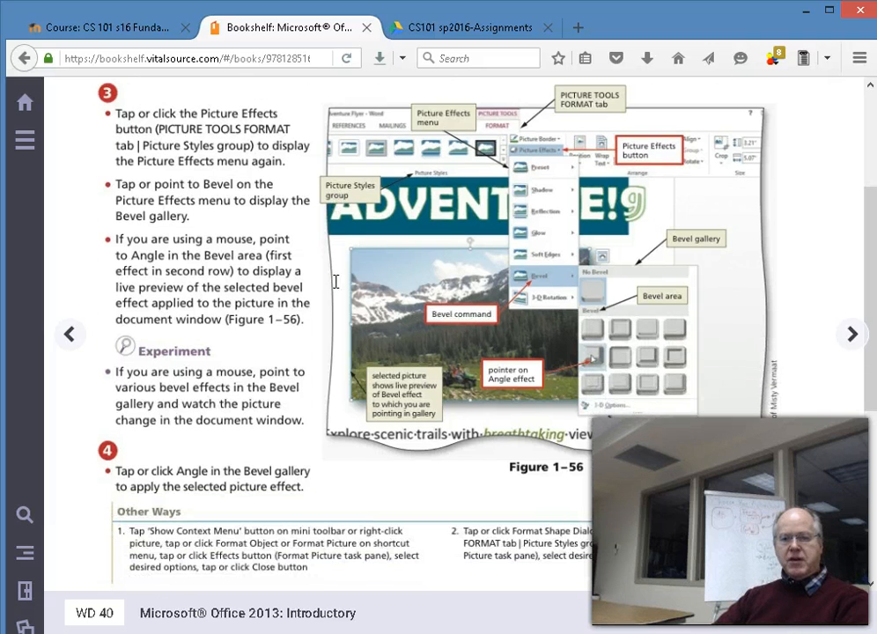
pyautogui.scroll(-2, 335, 280)
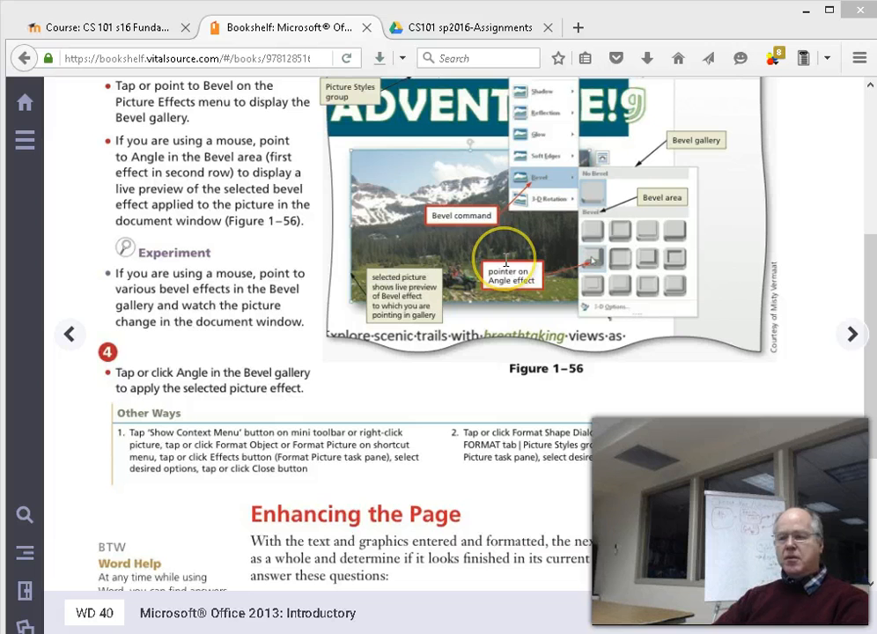
# Return to the flyer in Word, select the mountain picture and preview the available picture styles without applying one
pyautogui.hotkey('alt', 'Tab')
pyautogui.hotkey('alt', 'Tab')
pyautogui.hotkey('alt', 'Tab')
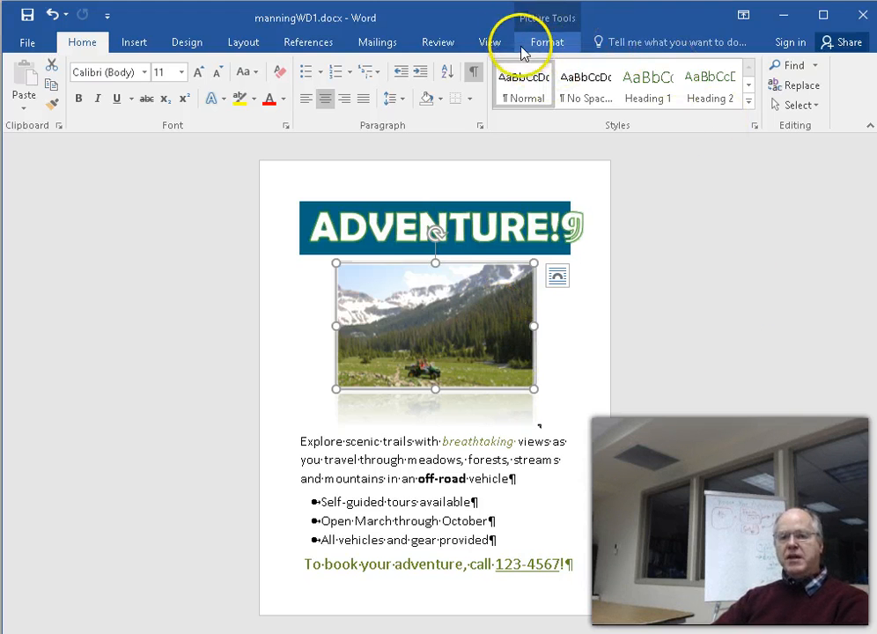
pyautogui.doubleClick(640, 240)
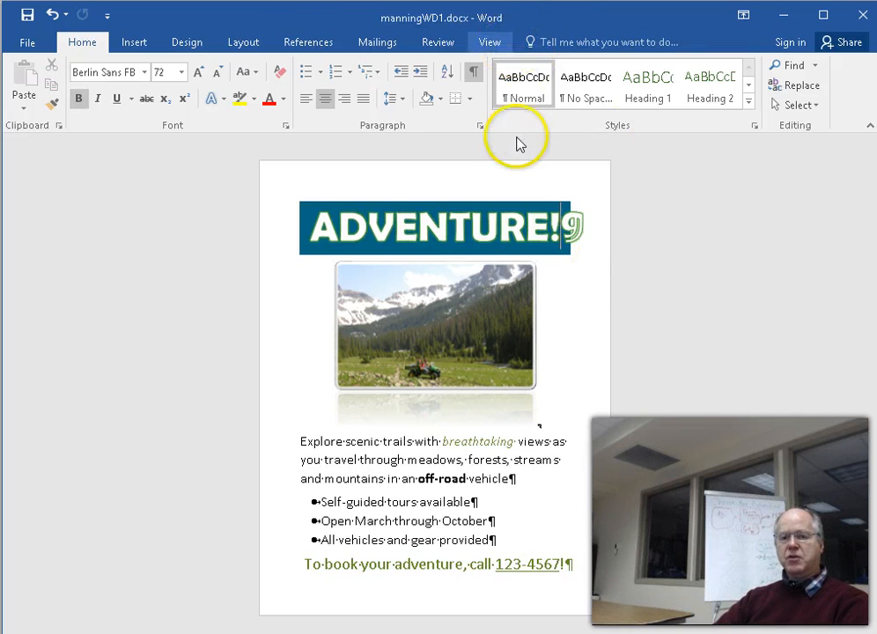
pyautogui.click(474, 268)
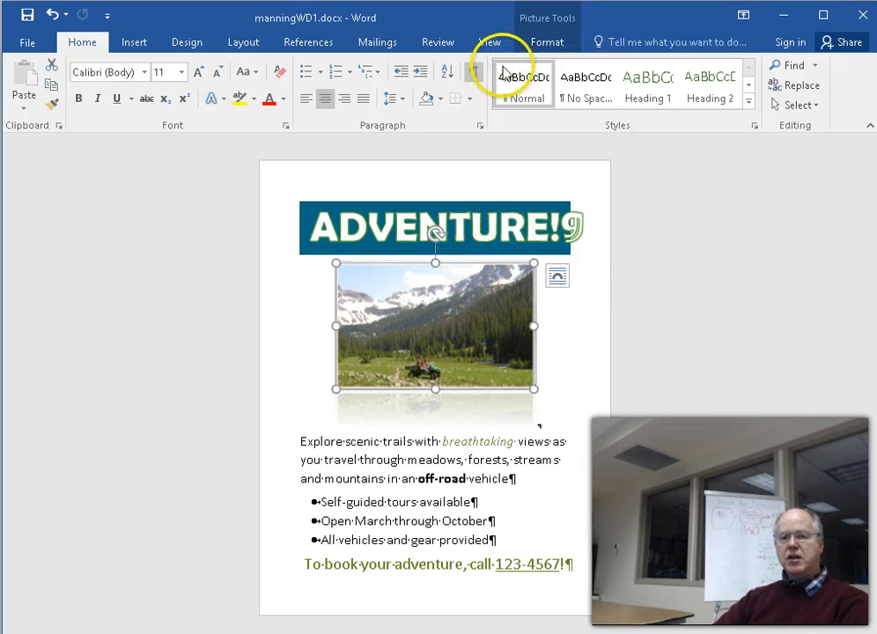
pyautogui.click(546, 44)
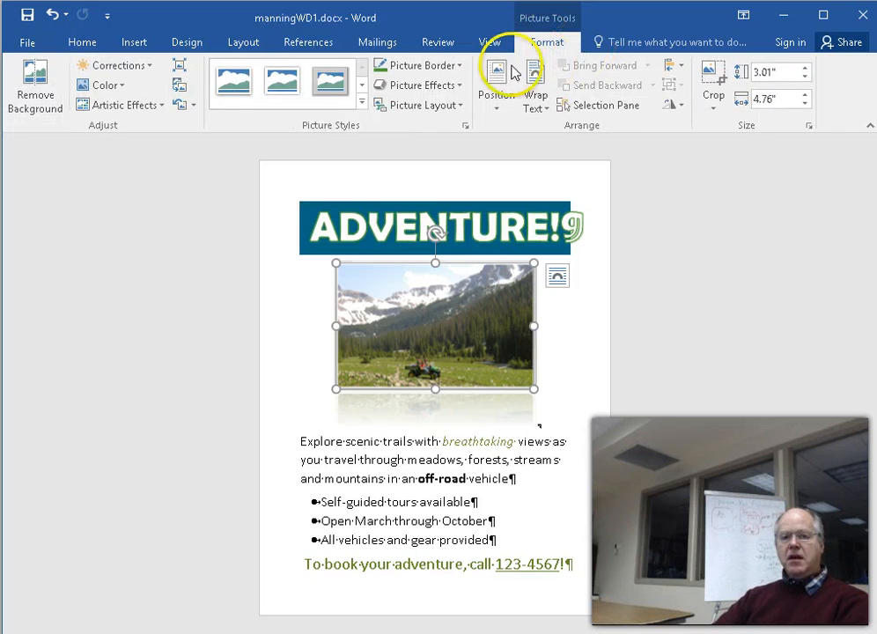
pyautogui.click(359, 105)
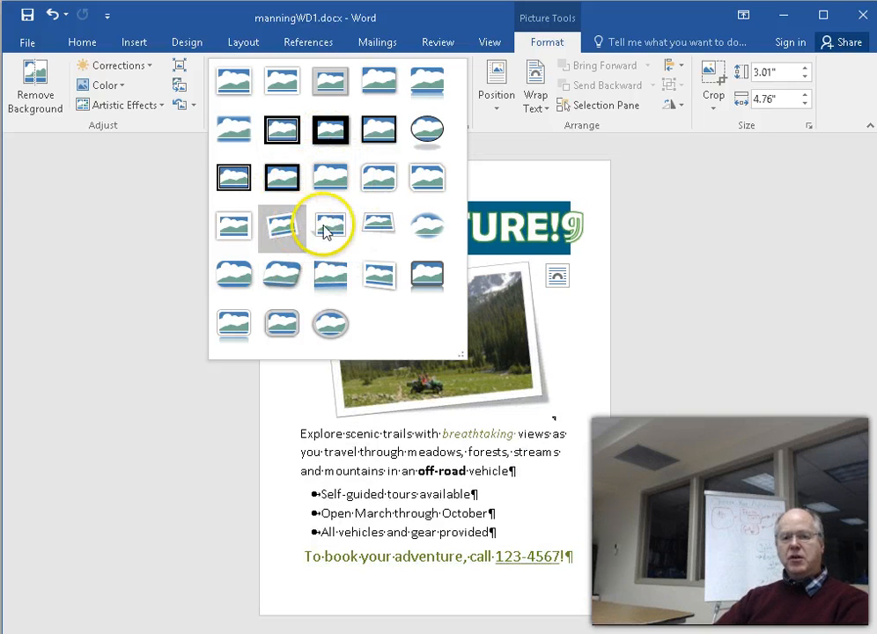
pyautogui.click(513, 147)
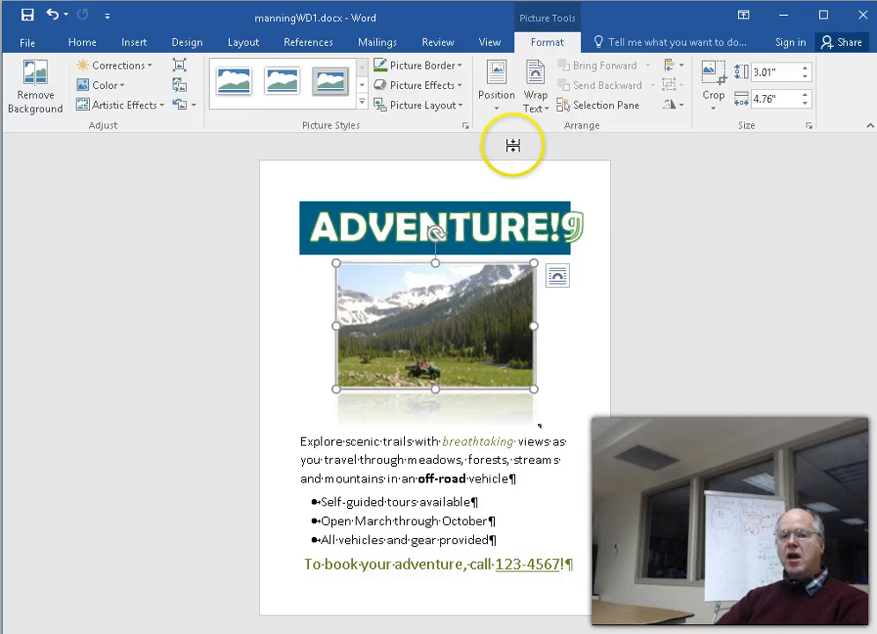
# Preview each category of picture effects and apply a perspective 3-D rotation that tilts the picture backward
pyautogui.click(461, 88)
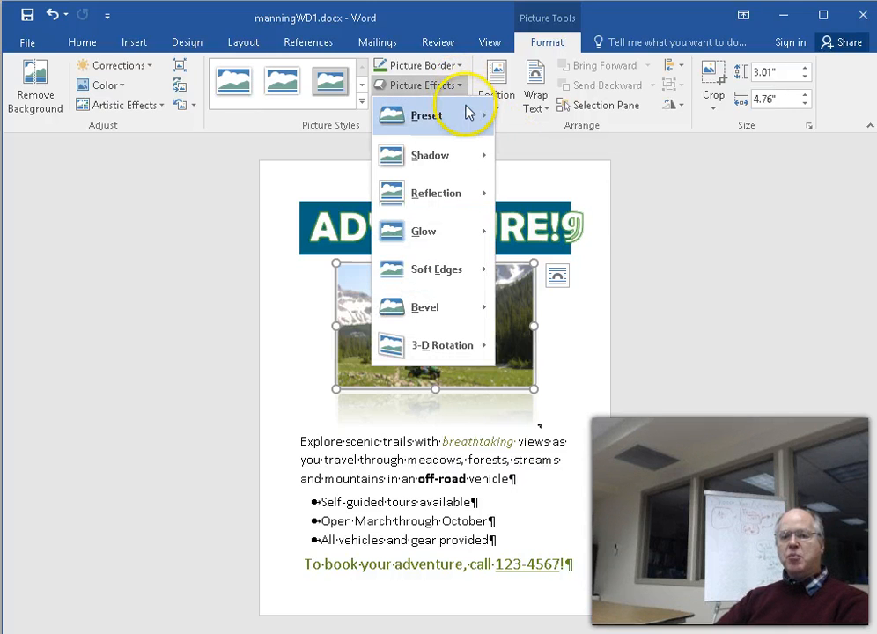
pyautogui.moveTo(469, 113)
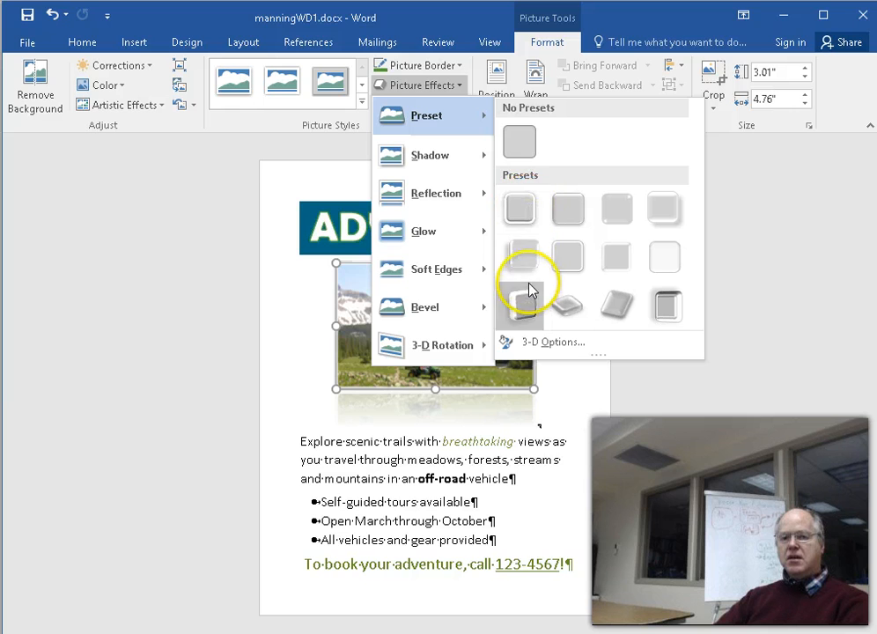
pyautogui.moveTo(481, 157)
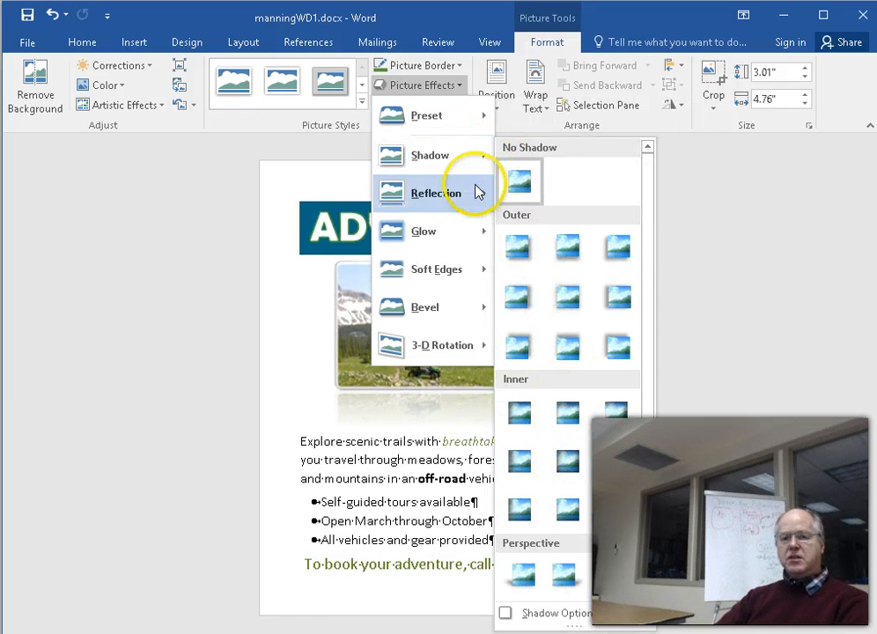
pyautogui.moveTo(478, 192)
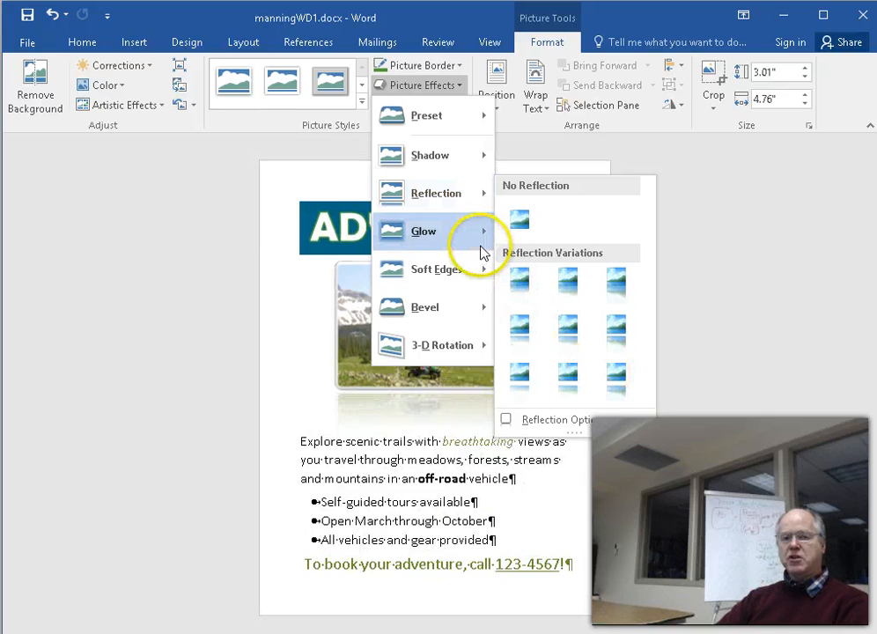
pyautogui.moveTo(482, 249)
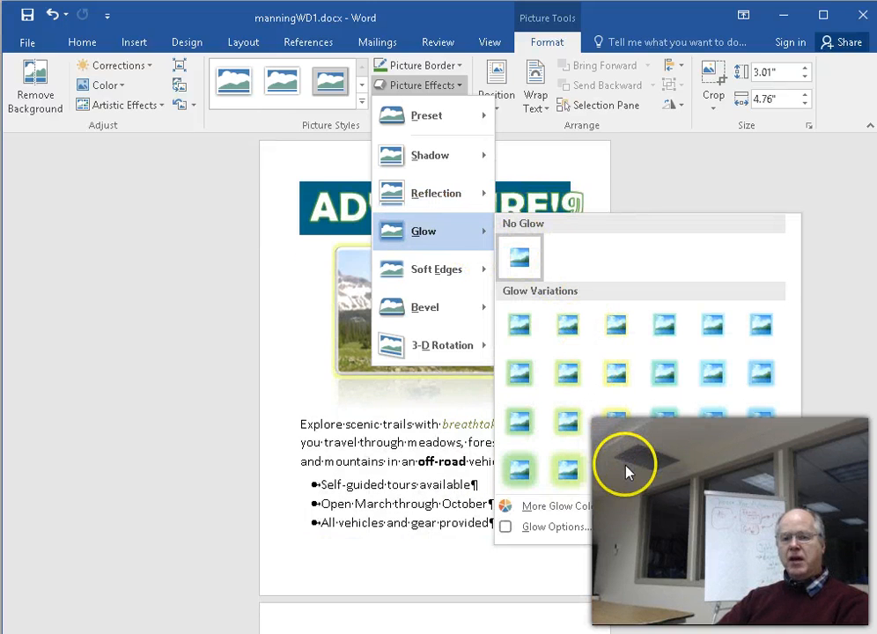
pyautogui.moveTo(440, 268)
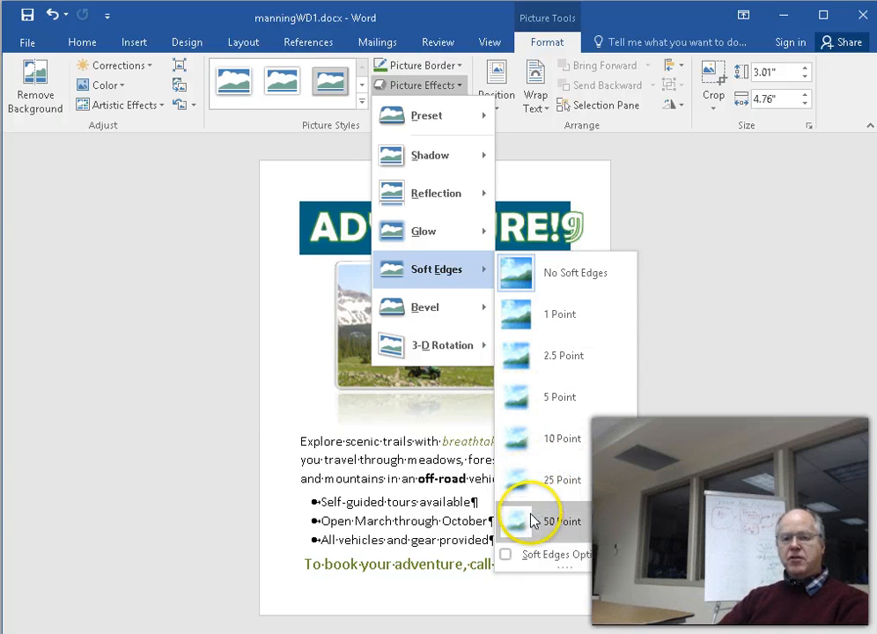
pyautogui.moveTo(458, 309)
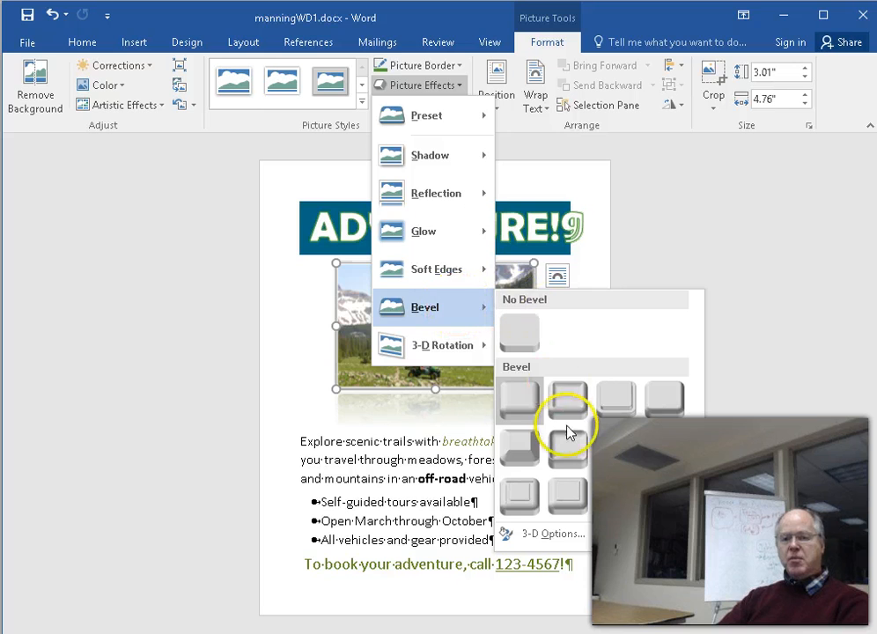
pyautogui.moveTo(468, 343)
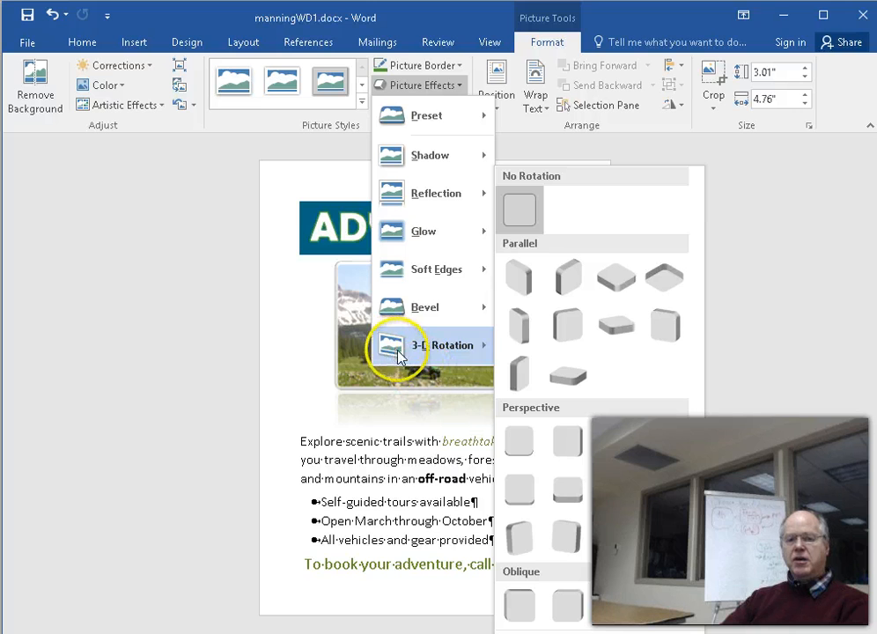
pyautogui.click(611, 491)
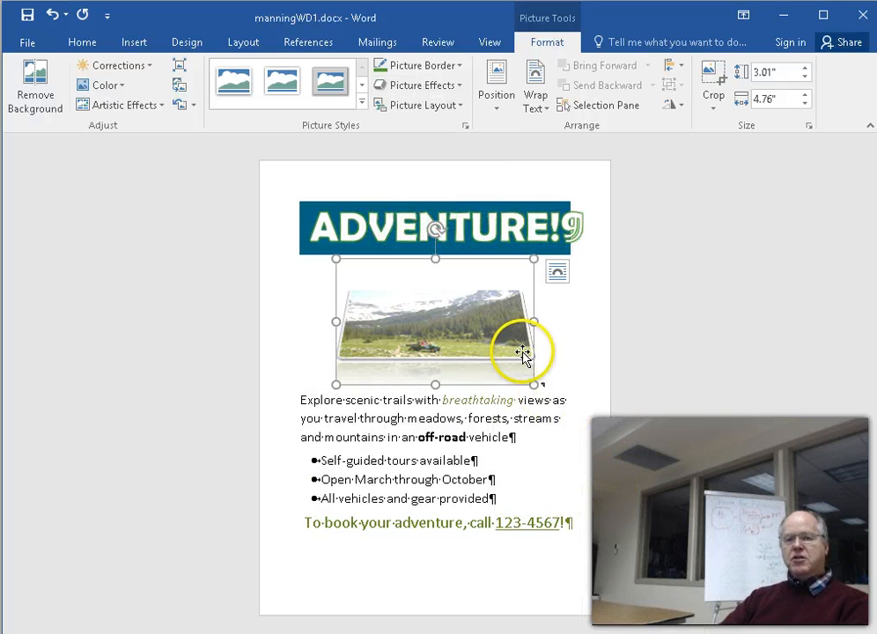
# Apply the slanted picture style with rounded corners, beveled edges and a shadow to the mountain picture
pyautogui.click(361, 105)
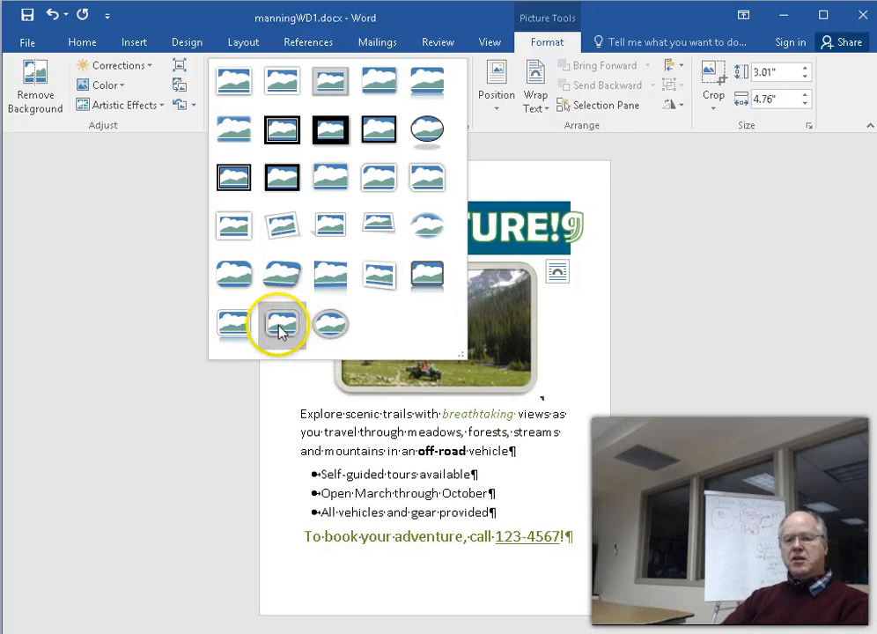
pyautogui.click(275, 282)
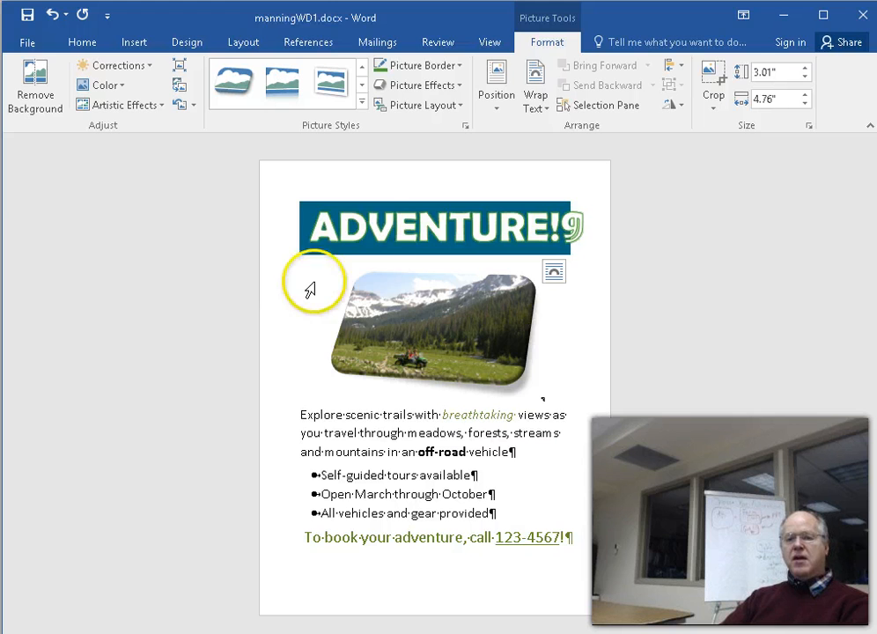
# Try 50 Point soft edges on the picture and preview the shadow effects and picture styles
pyautogui.click(459, 87)
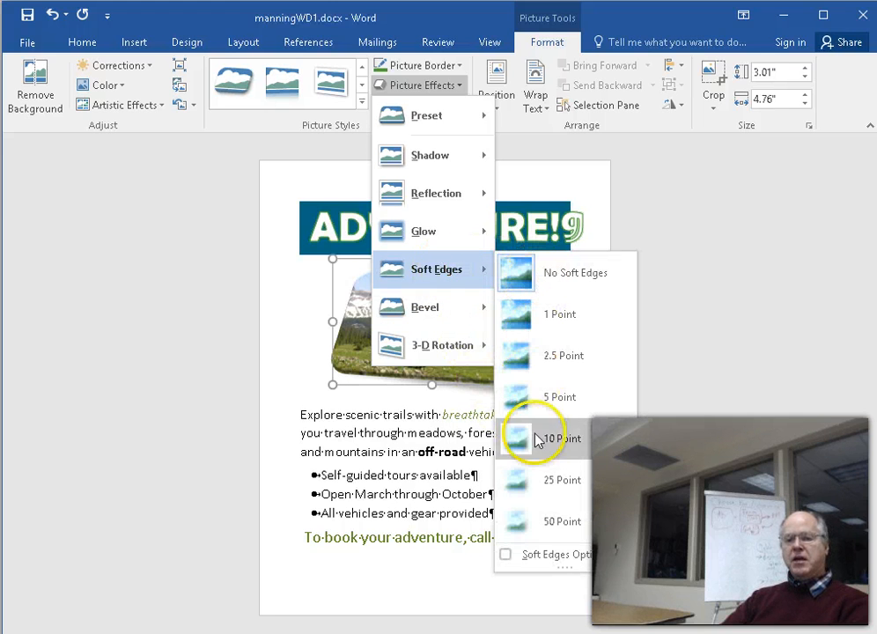
pyautogui.click(540, 521)
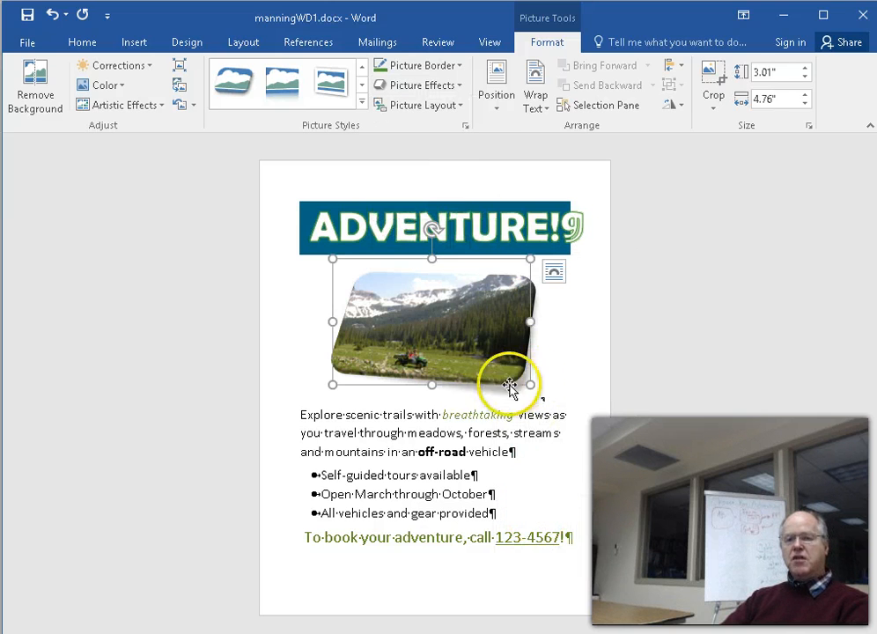
pyautogui.click(457, 88)
pyautogui.moveTo(448, 164)
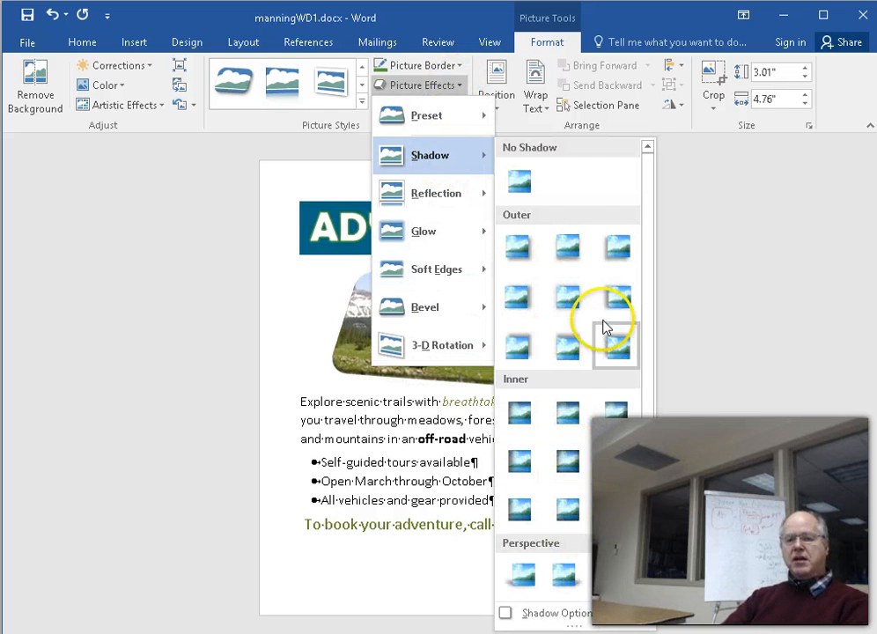
pyautogui.click(393, 86)
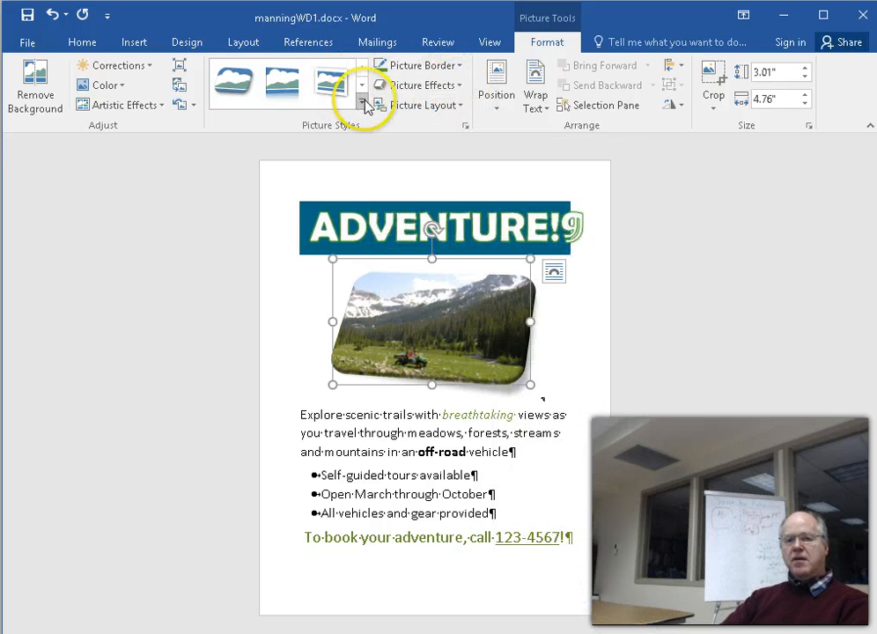
pyautogui.click(361, 103)
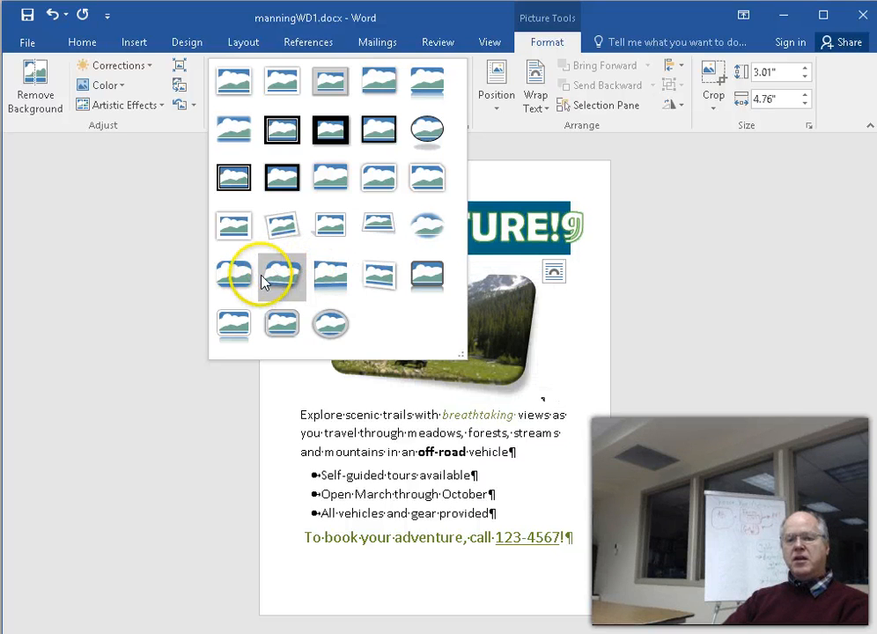
pyautogui.click(665, 284)
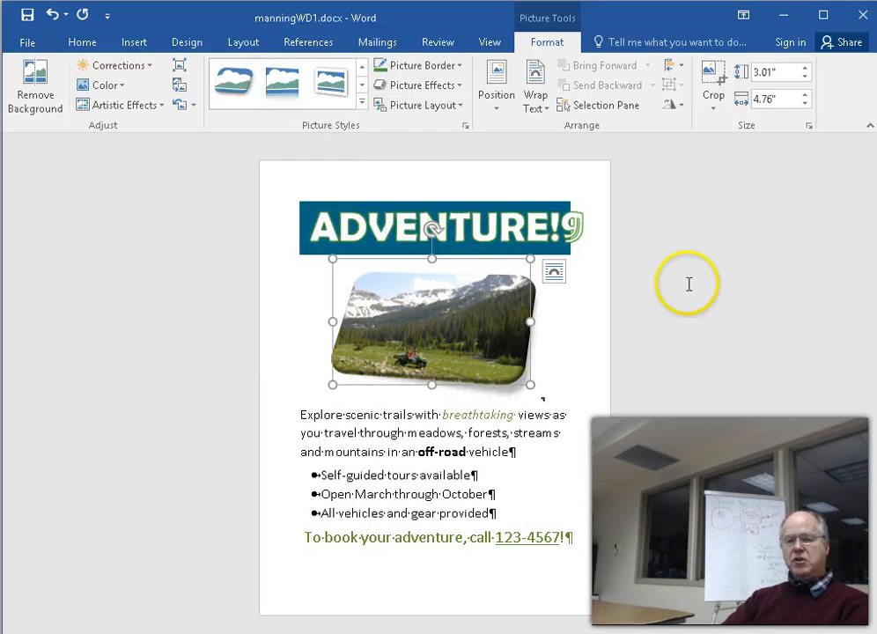
# Switch to the textbook in Firefox and read the Enhancing the Page section on page WD 40
pyautogui.hotkey('alt', 'Tab')
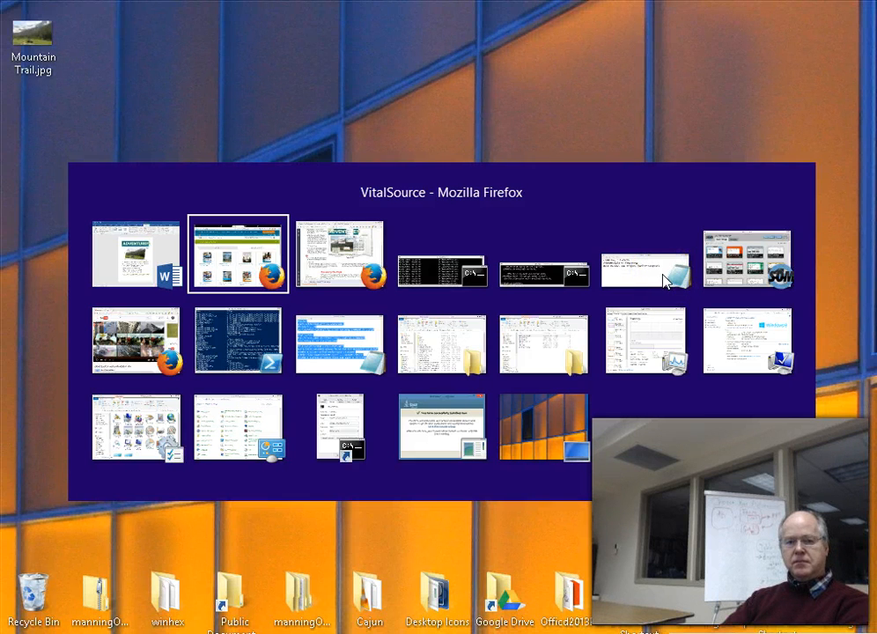
pyautogui.scroll(-5, 637, 454)
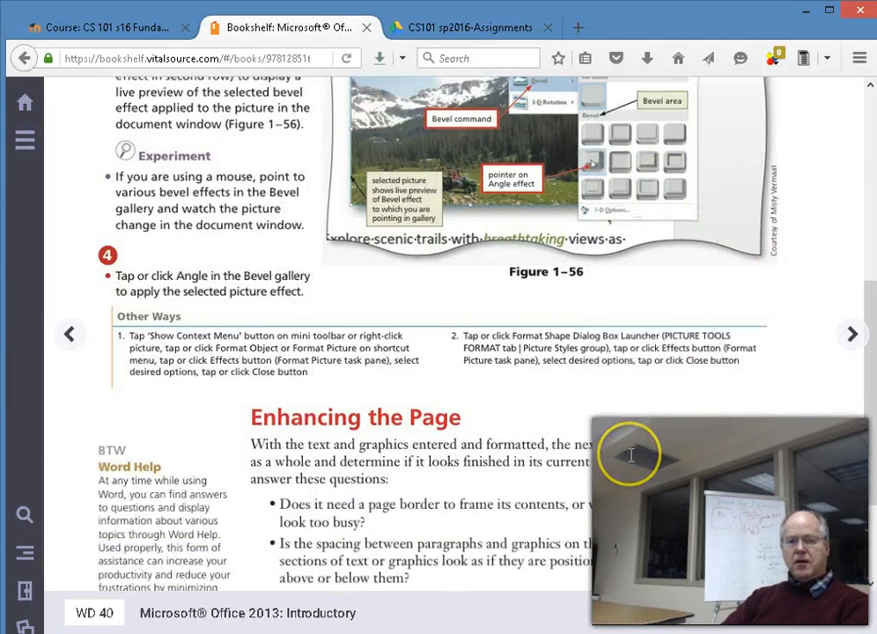
pyautogui.scroll(-1, 631, 454)
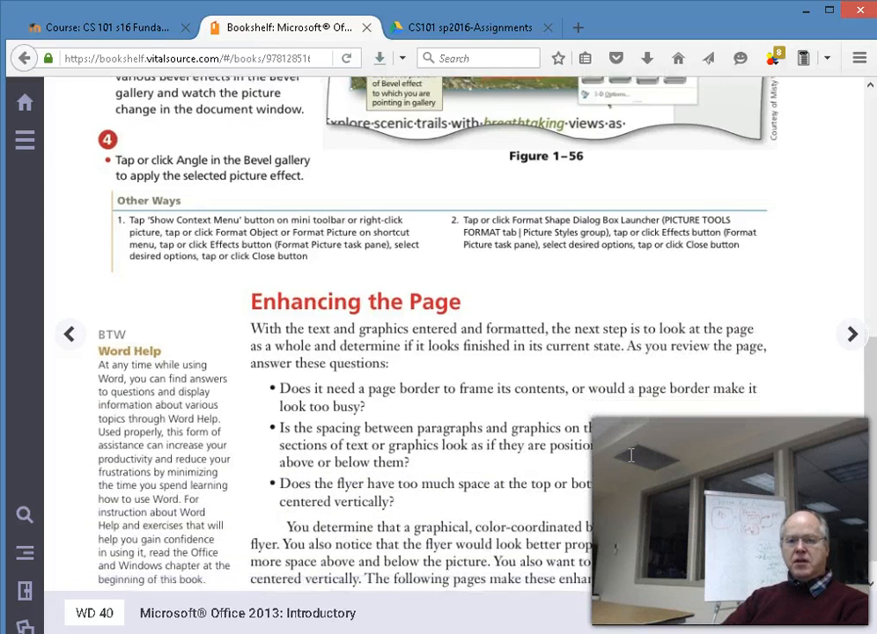
pyautogui.click(579, 401)
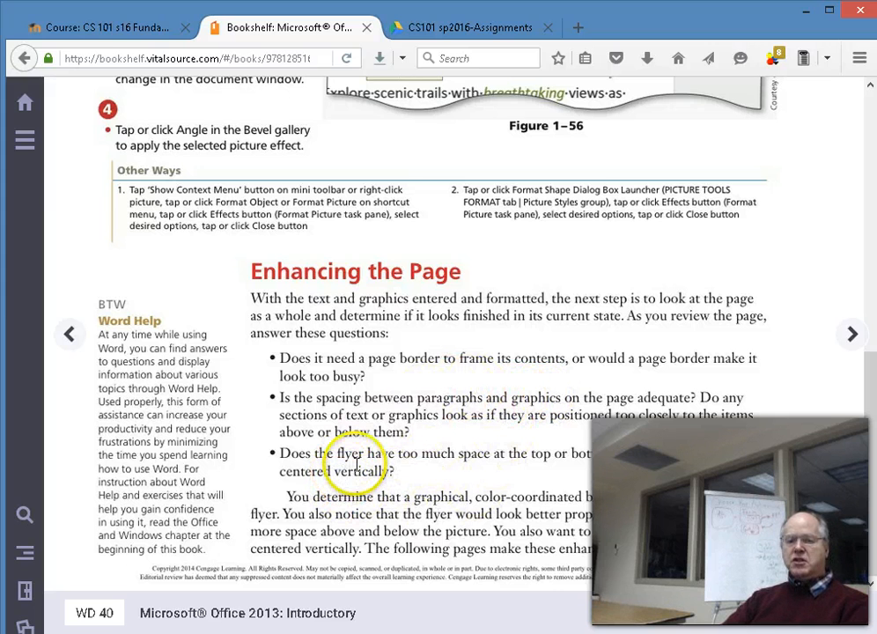
# Read the To Add a Page Border instructions on textbook page WD 41, and return to the flyer in Word
pyautogui.click(847, 341)
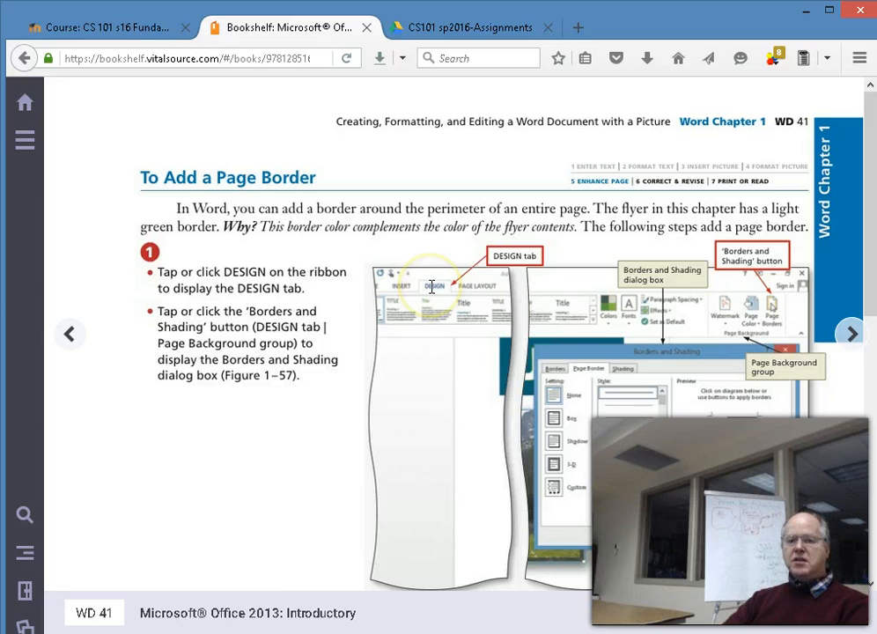
pyautogui.scroll(-4, 409, 342)
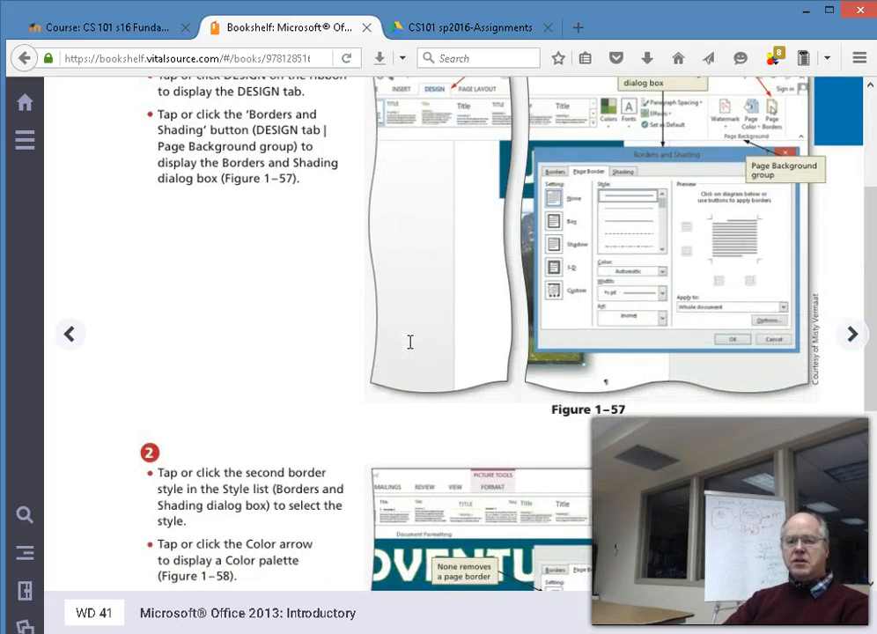
pyautogui.scroll(-4, 409, 341)
pyautogui.scroll(-3, 409, 341)
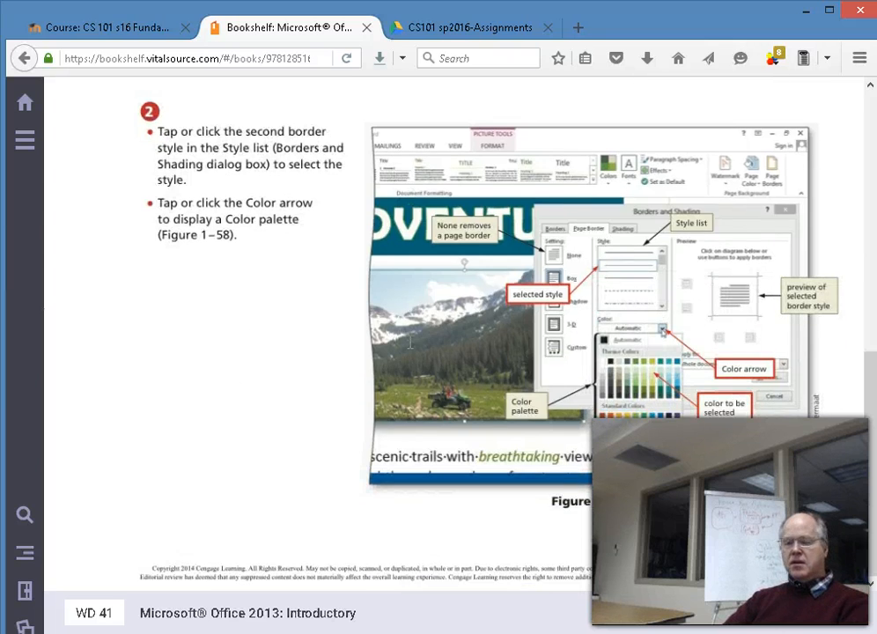
pyautogui.hotkey('alt', 'Tab')
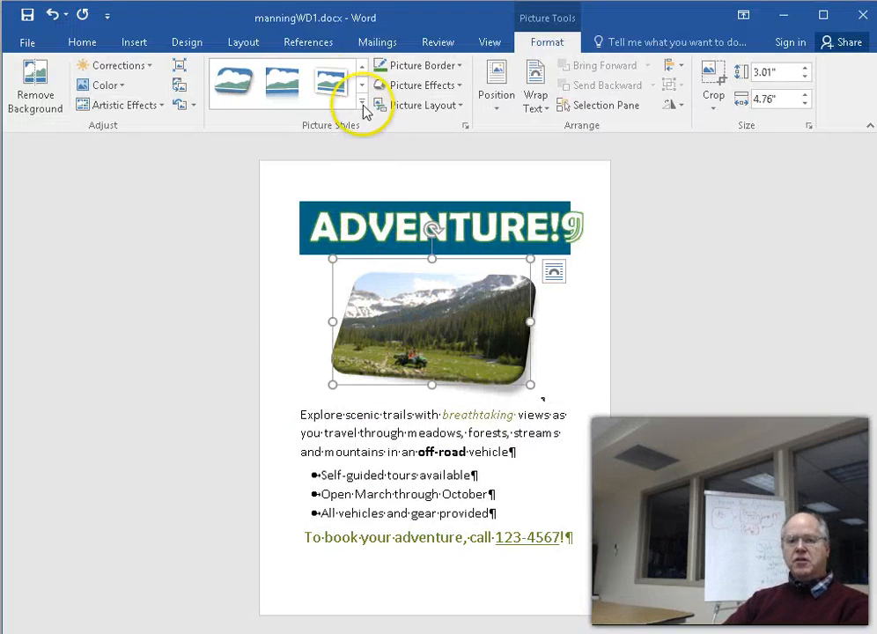
# Set up a page border for the flyer with a dashed line style and a 3 pt width
pyautogui.click(187, 44)
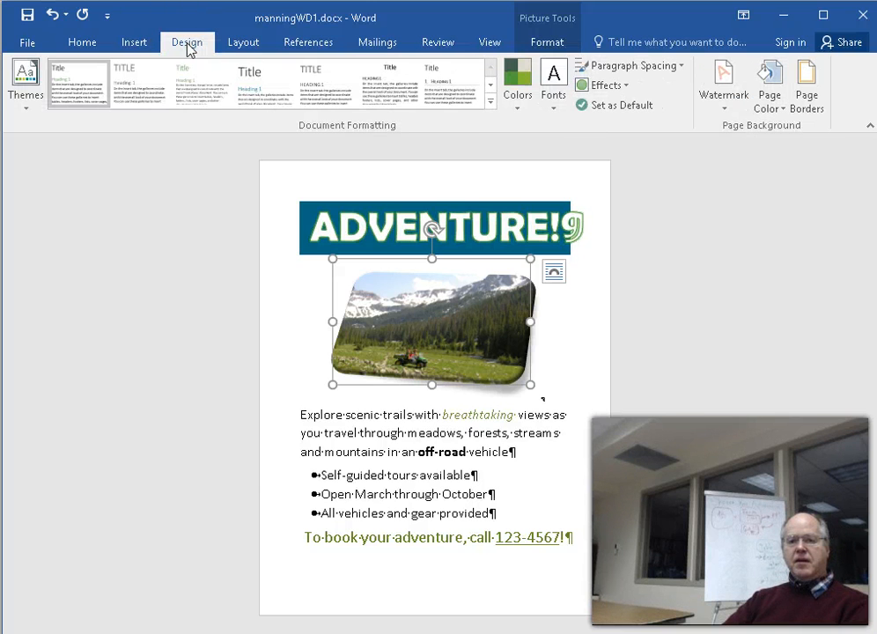
pyautogui.click(805, 84)
pyautogui.click(806, 88)
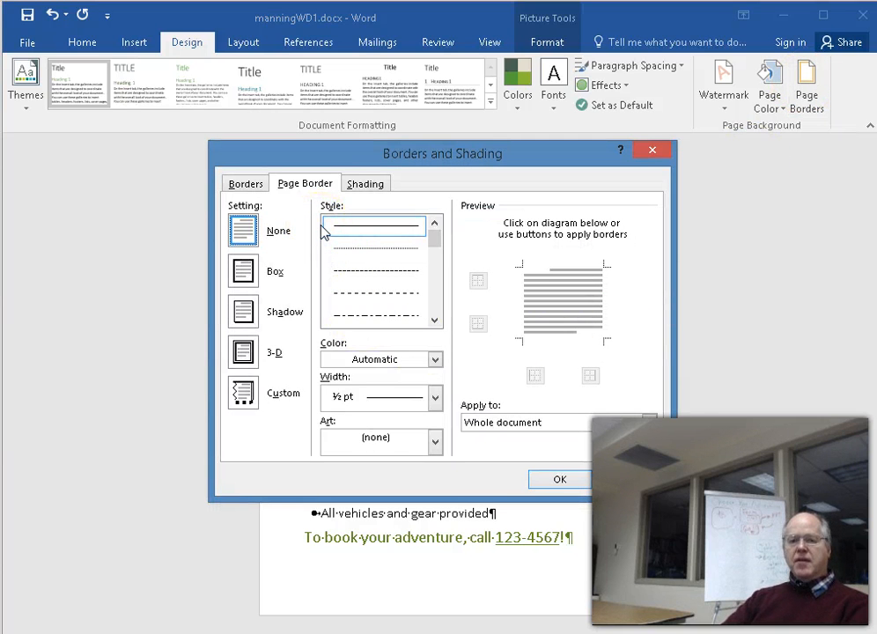
pyautogui.click(434, 397)
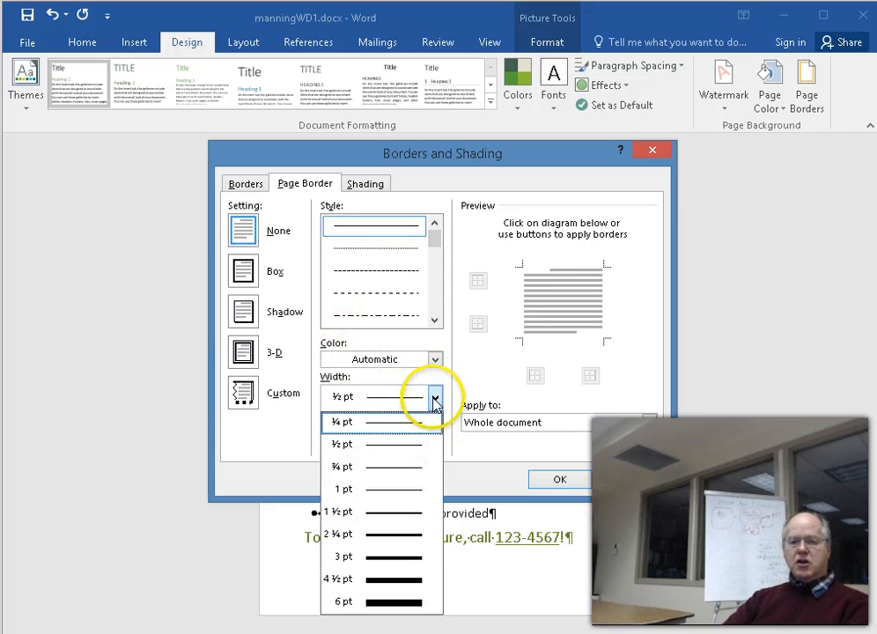
pyautogui.click(429, 397)
pyautogui.click(434, 397)
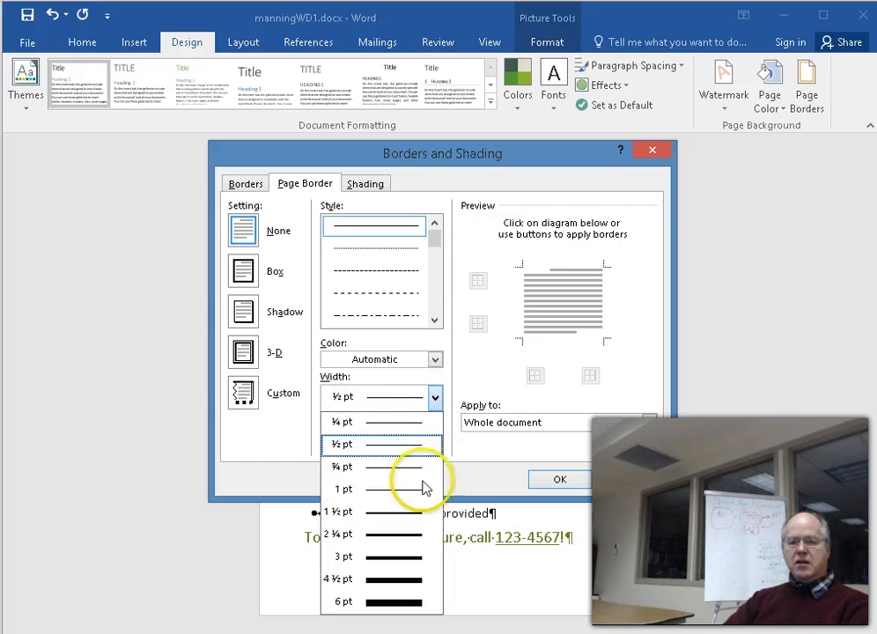
pyautogui.click(388, 295)
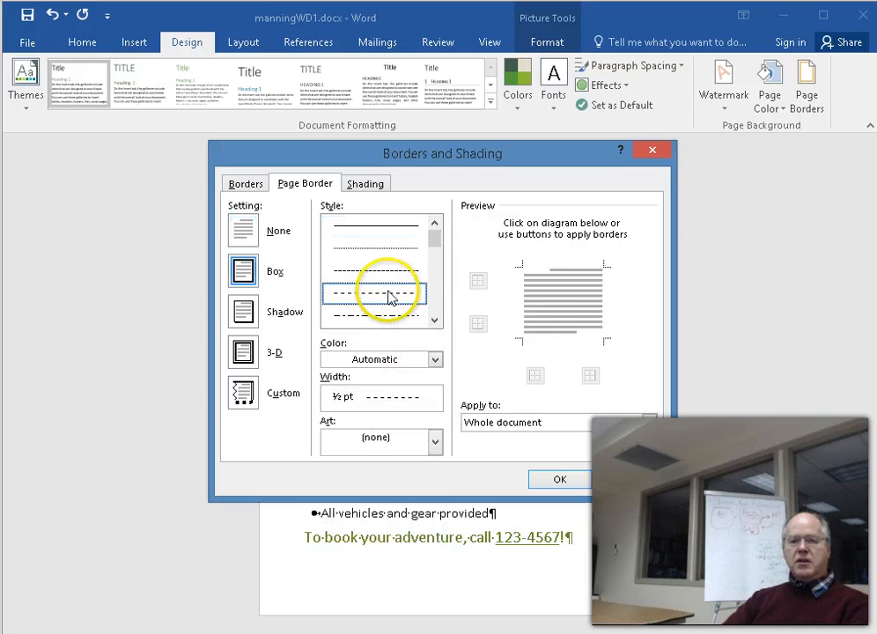
pyautogui.click(434, 398)
pyautogui.click(390, 557)
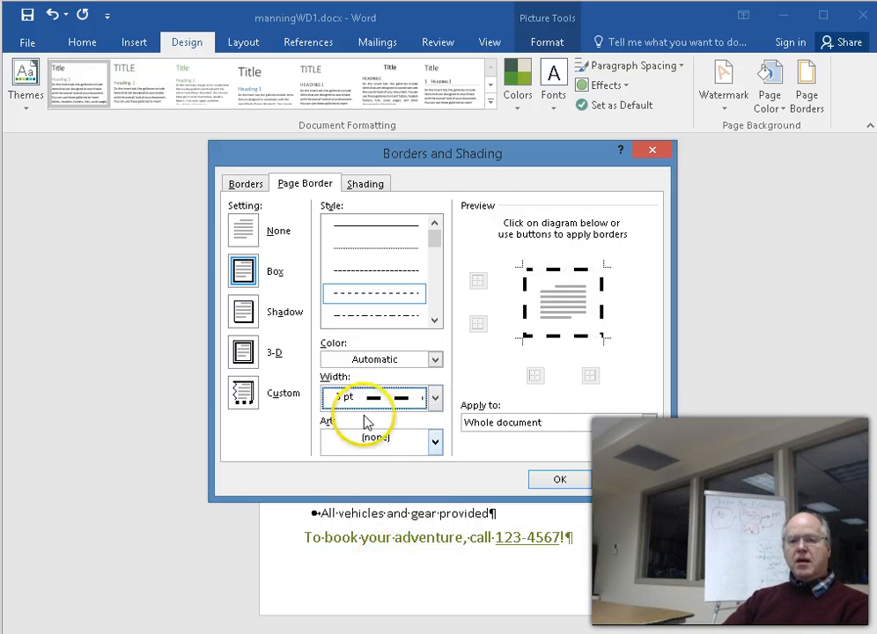
# Color the dashed page border with a teal shade from the theme colors and apply it to the whole document
pyautogui.click(435, 359)
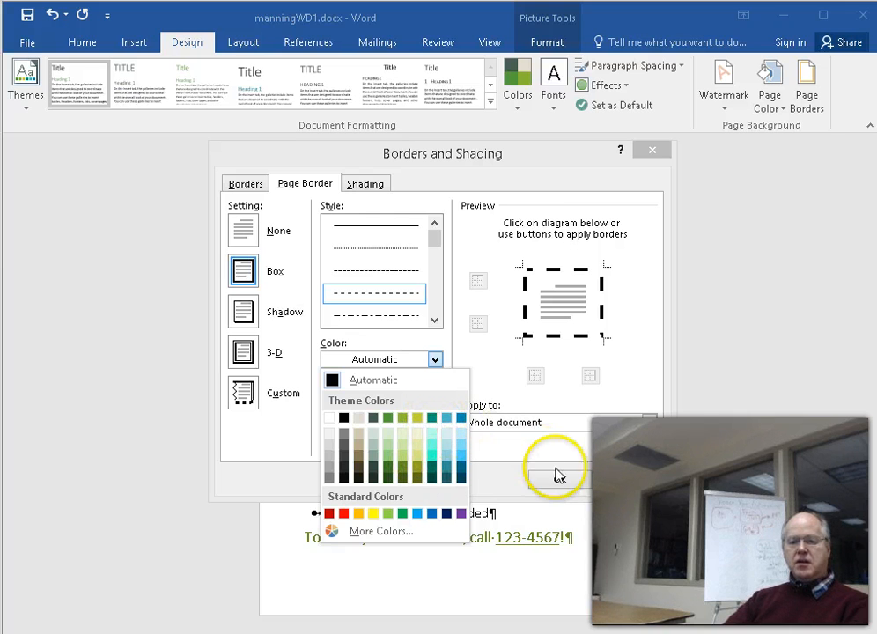
pyautogui.click(525, 412)
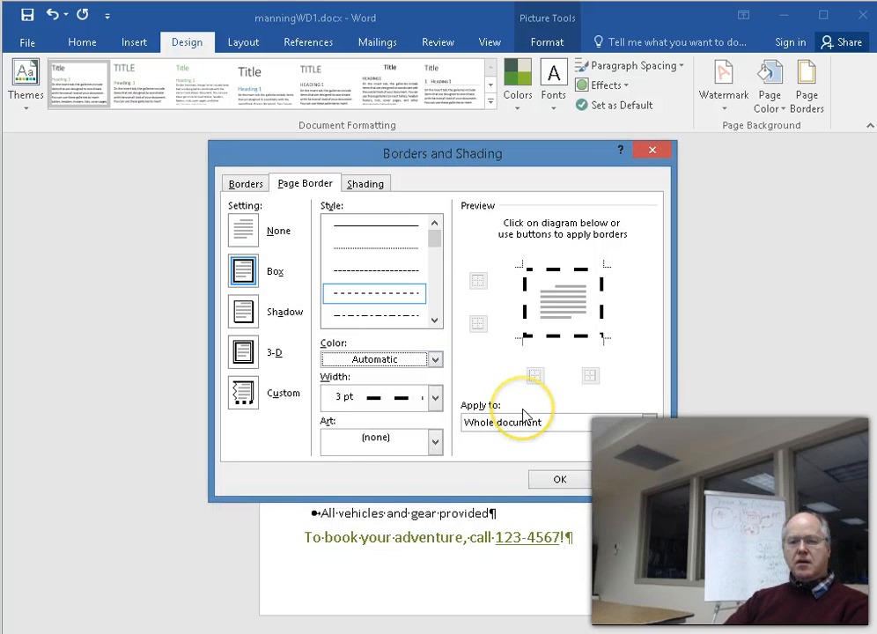
pyautogui.click(434, 359)
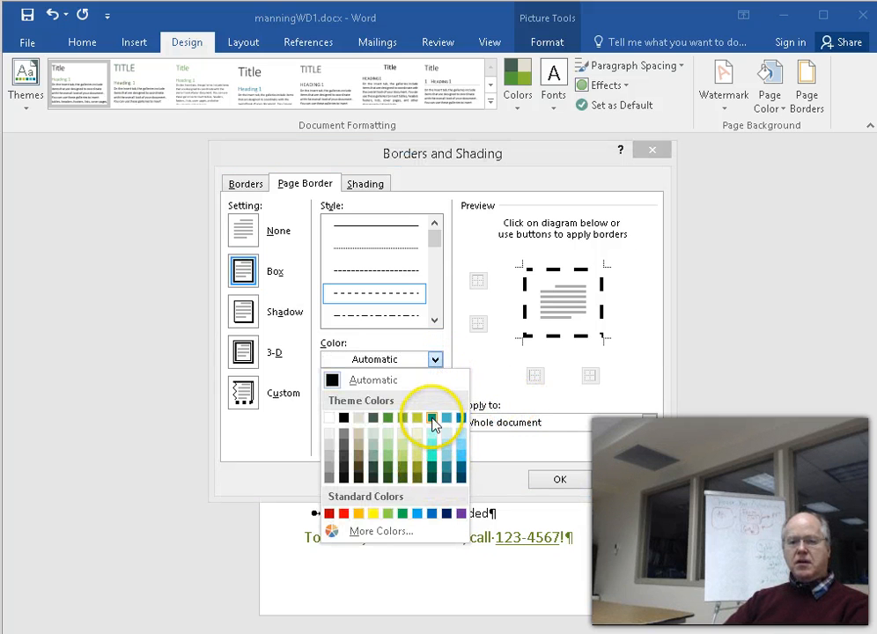
pyautogui.click(431, 476)
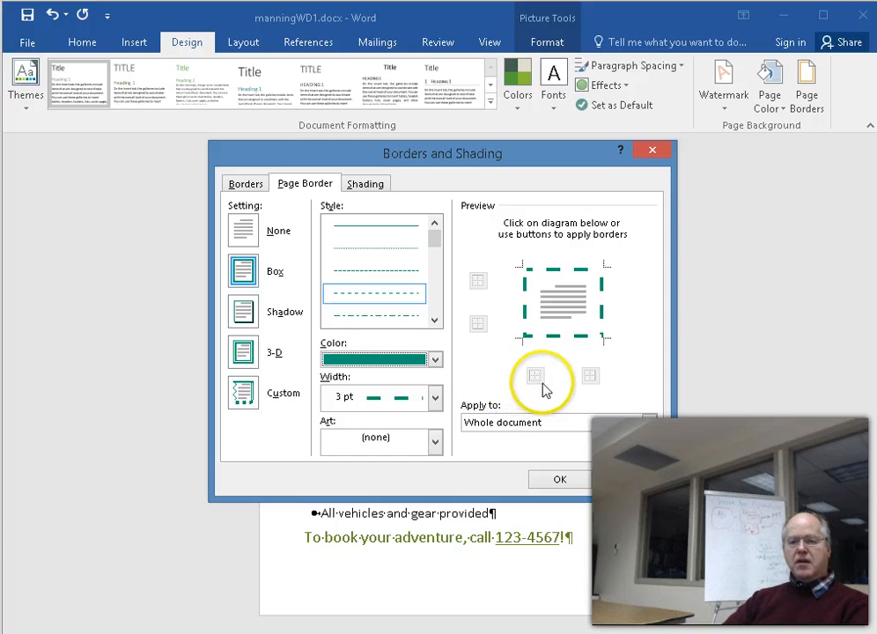
pyautogui.click(555, 478)
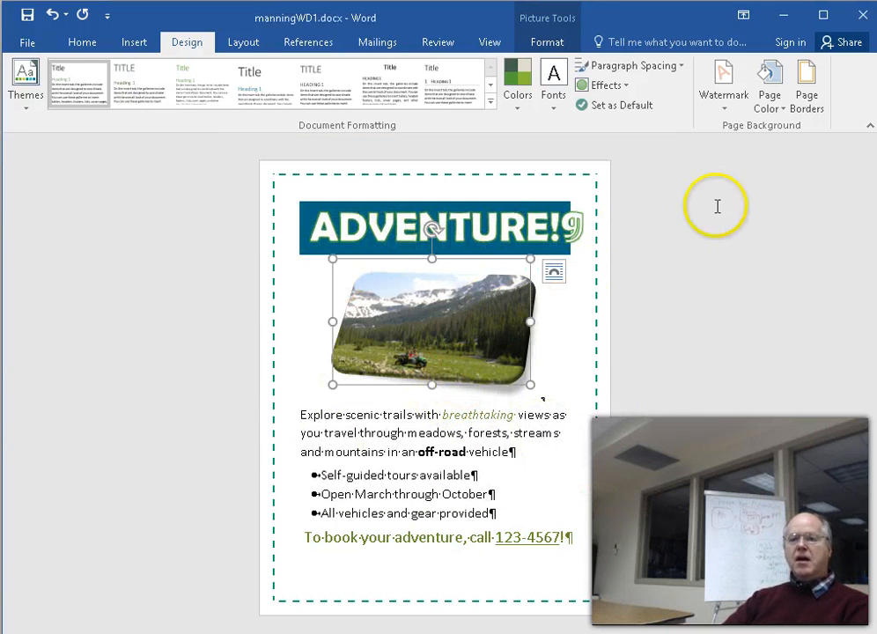
# Try diamond and square art designs for the page border, and apply the dashed cut-line design with scissors
pyautogui.click(805, 89)
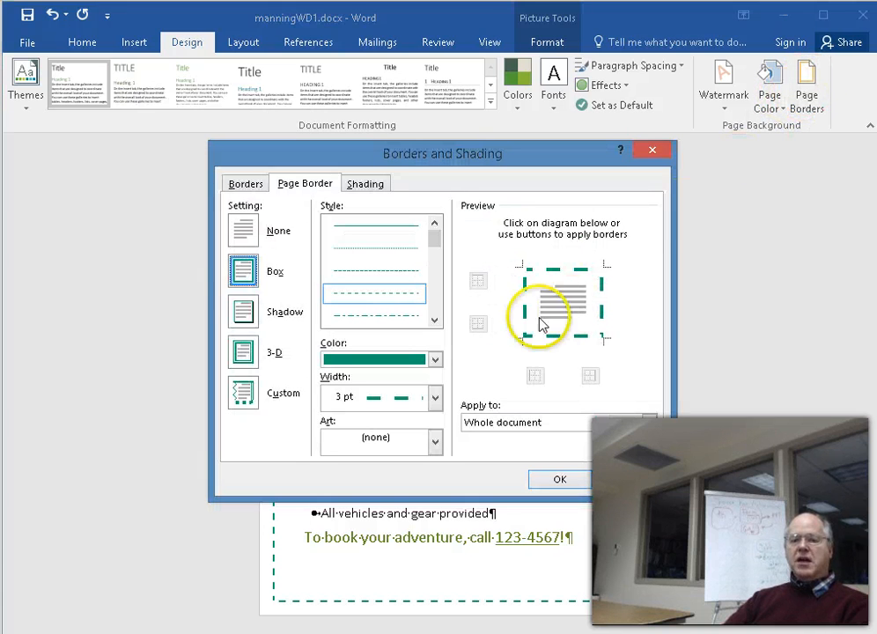
pyautogui.click(438, 442)
pyautogui.moveTo(432, 472); pyautogui.dragTo(403, 521)
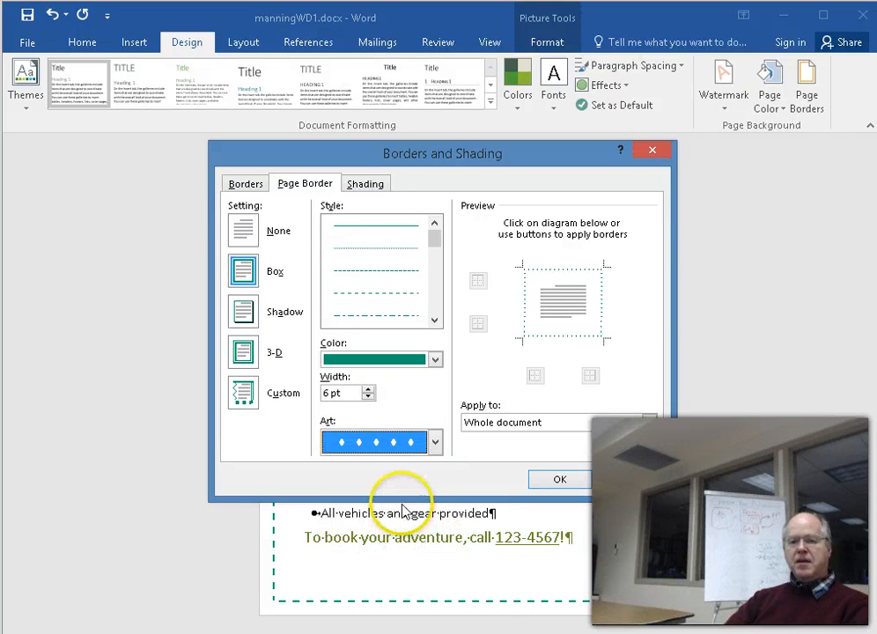
pyautogui.click(435, 441)
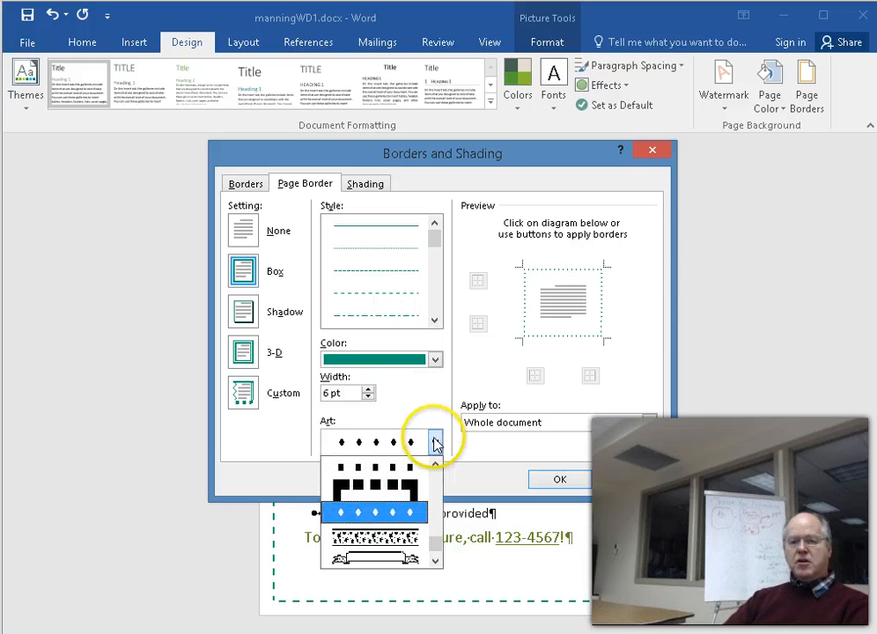
pyautogui.click(411, 495)
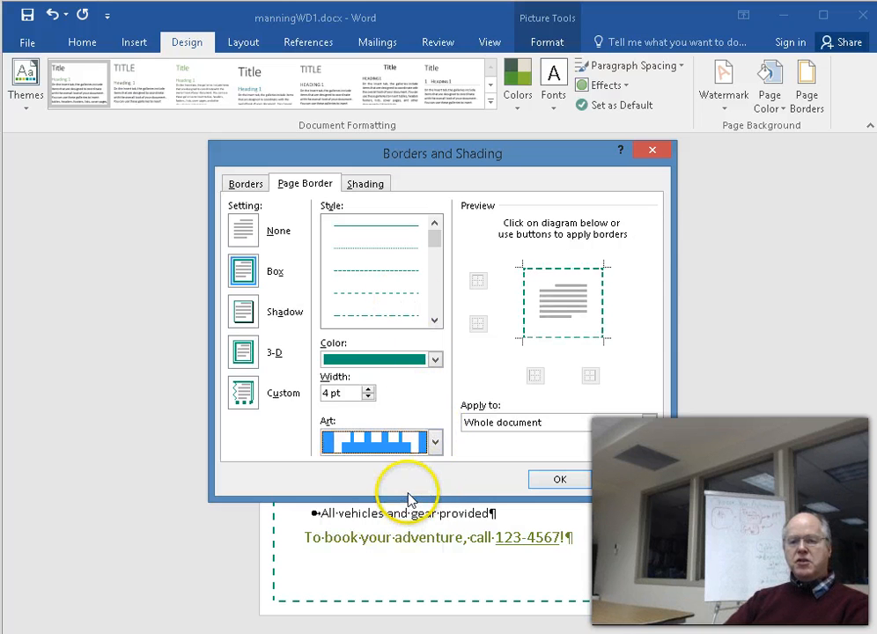
pyautogui.click(435, 442)
pyautogui.moveTo(439, 550); pyautogui.dragTo(440, 553)
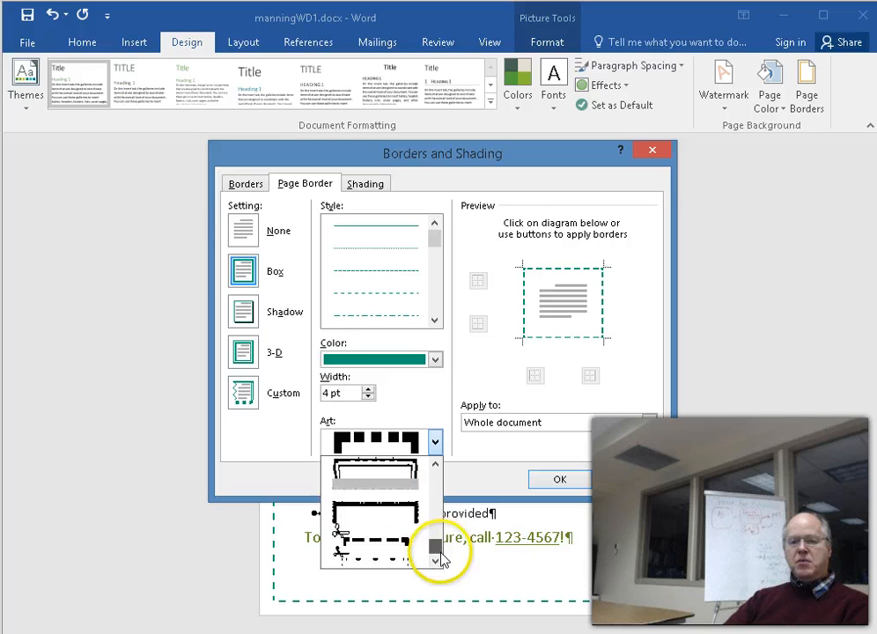
pyautogui.click(402, 581)
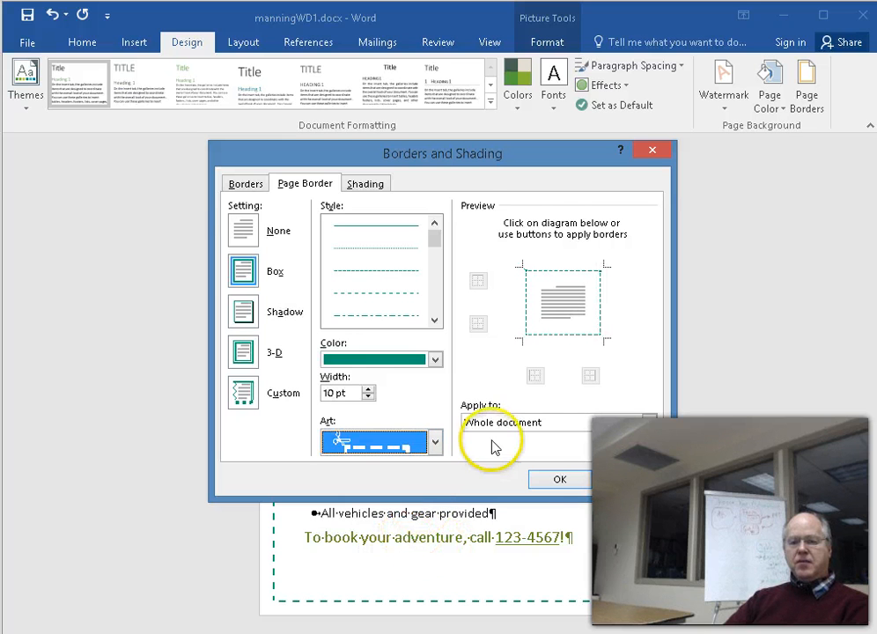
pyautogui.click(557, 480)
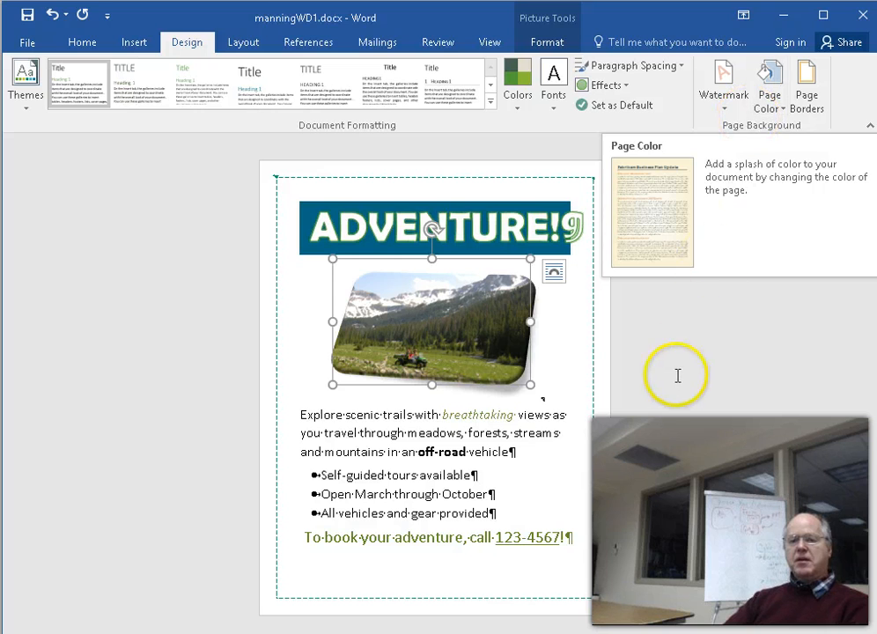
# Replace the page border art with the row of watches design and apply it to the whole document
pyautogui.click(806, 84)
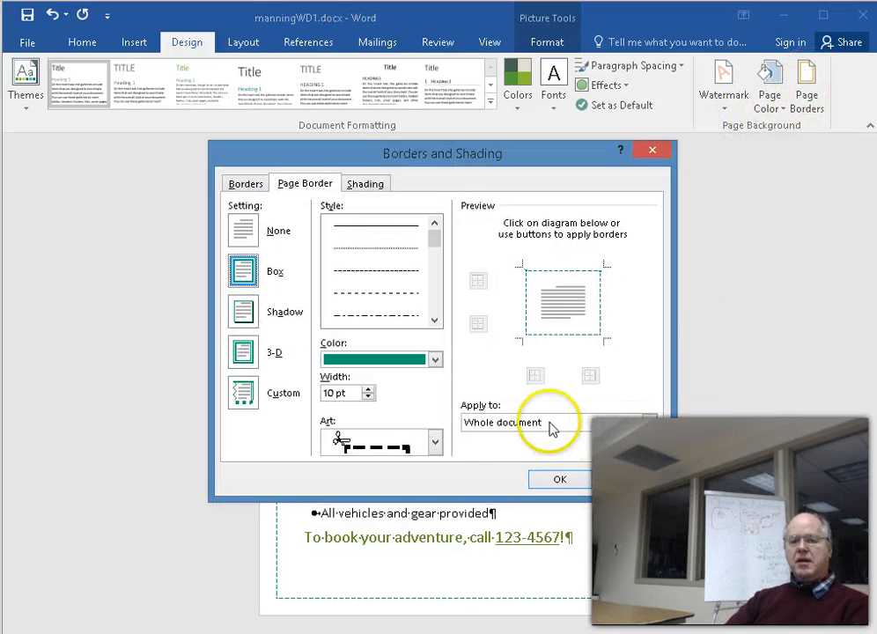
pyautogui.click(435, 442)
pyautogui.moveTo(435, 543); pyautogui.dragTo(440, 493)
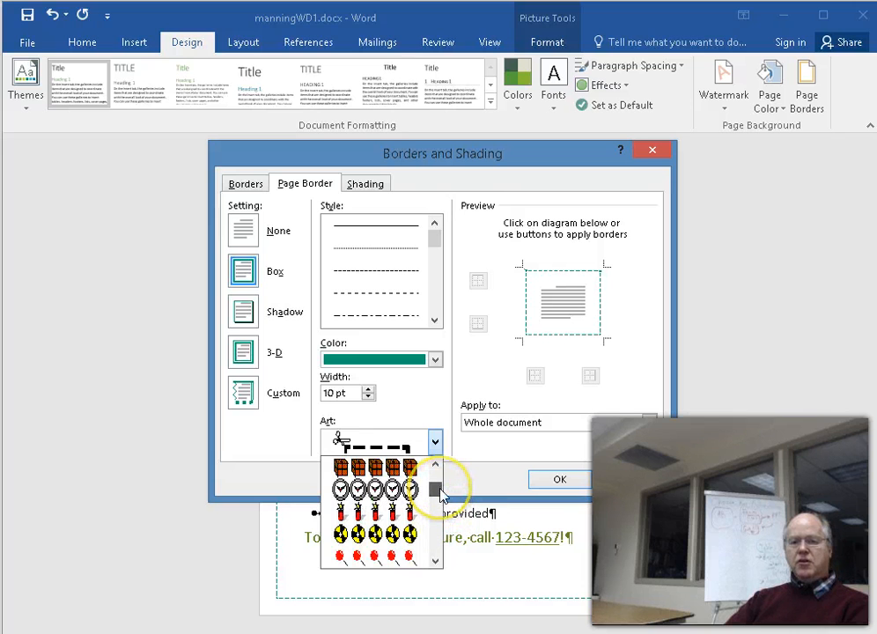
pyautogui.click(409, 489)
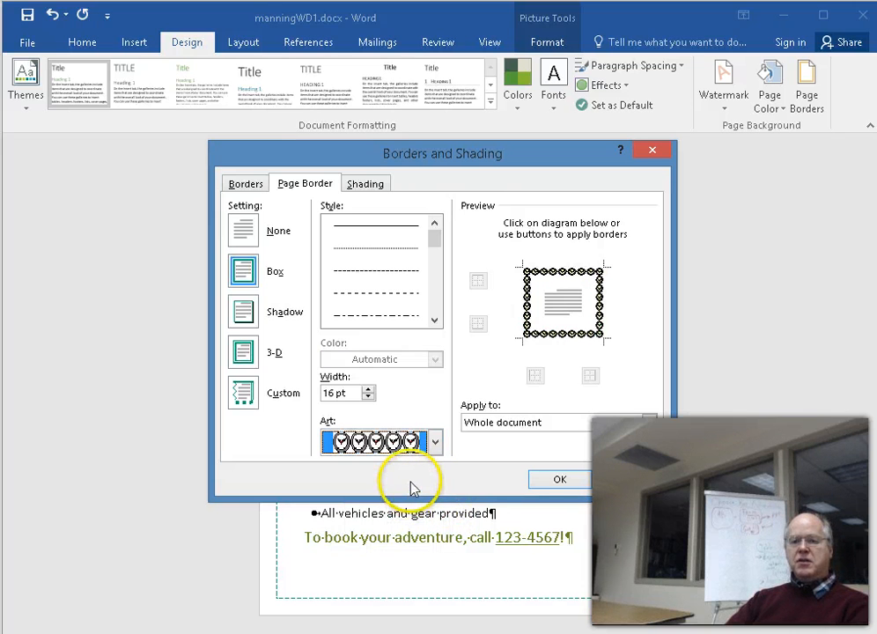
pyautogui.click(557, 478)
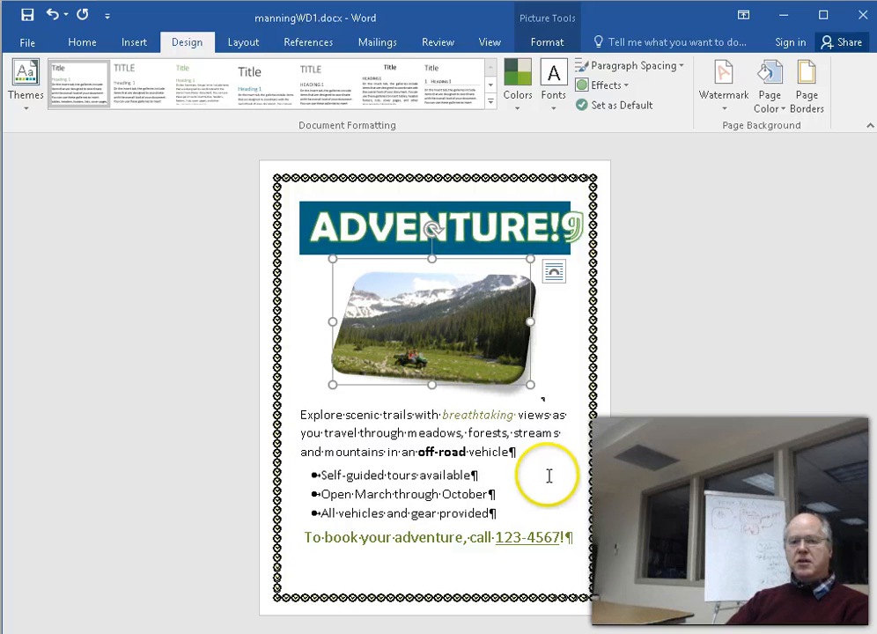
pyautogui.click(803, 86)
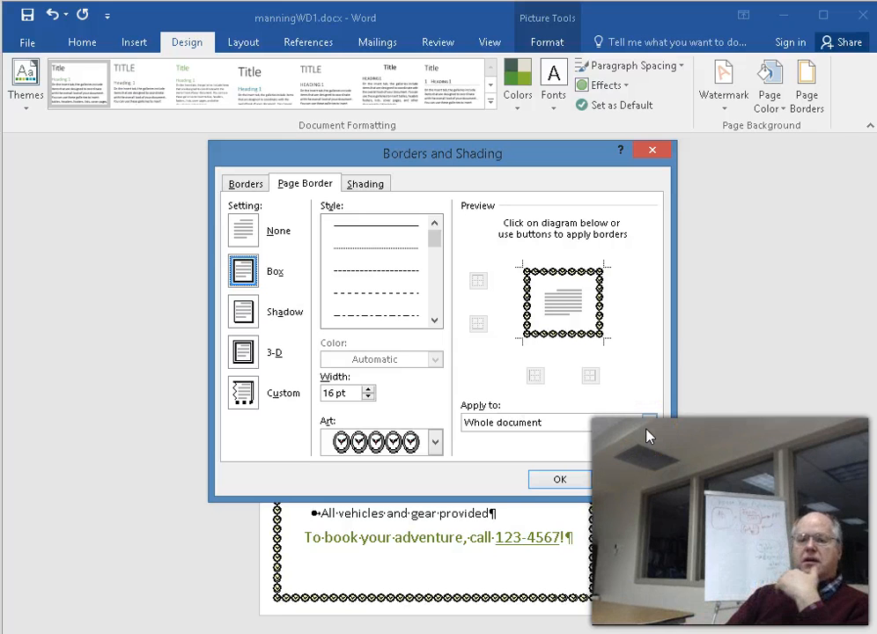
pyautogui.click(560, 479)
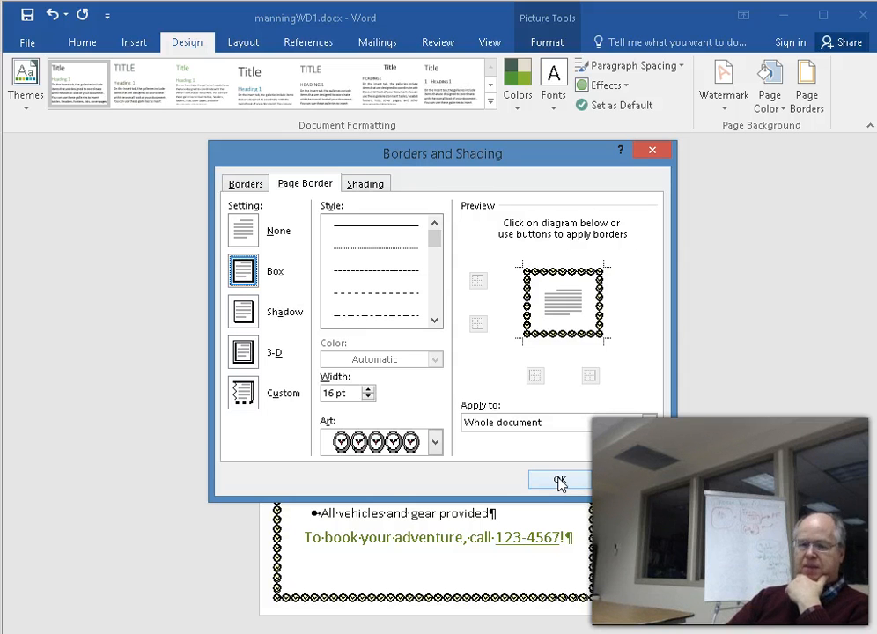
pyautogui.click(560, 477)
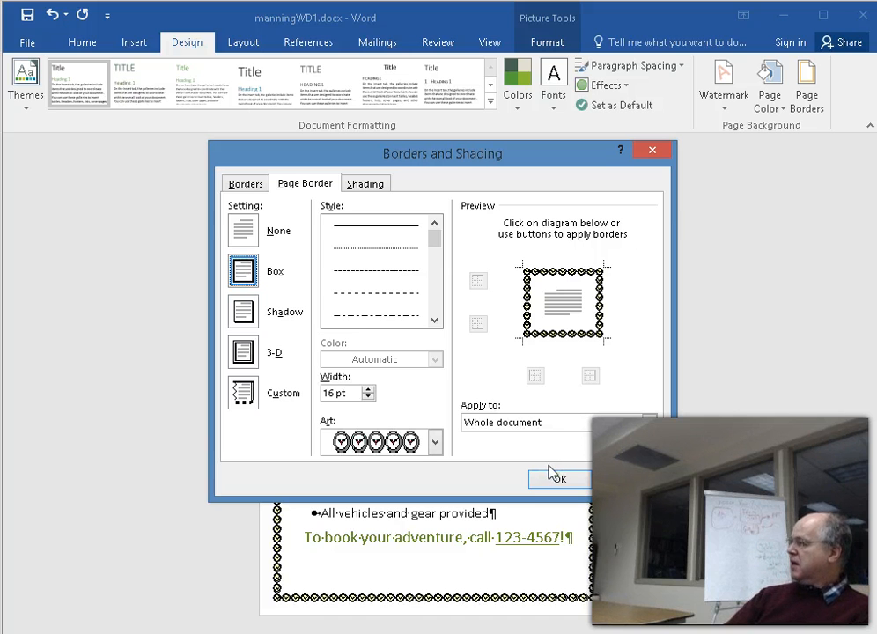
pyautogui.click(557, 475)
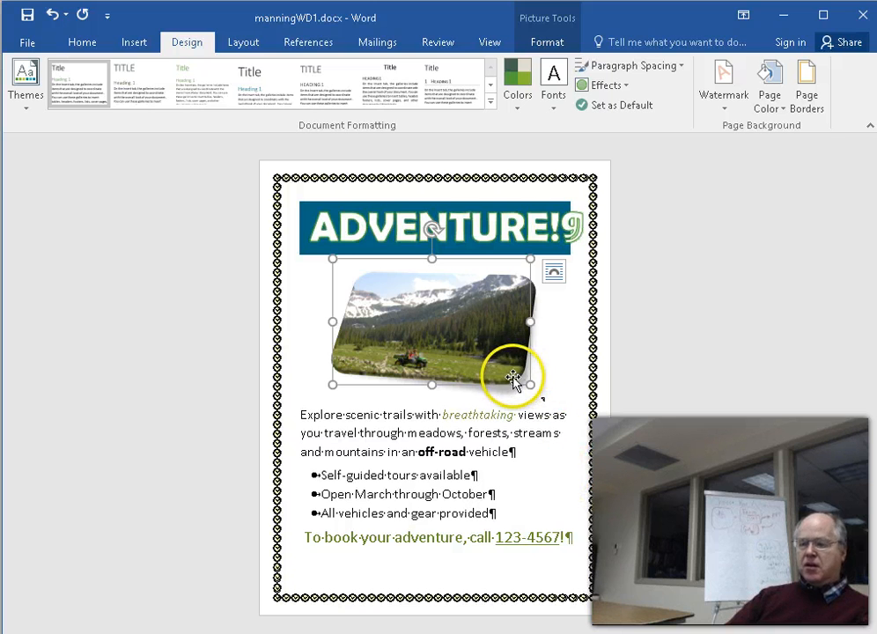
pyautogui.click(524, 352)
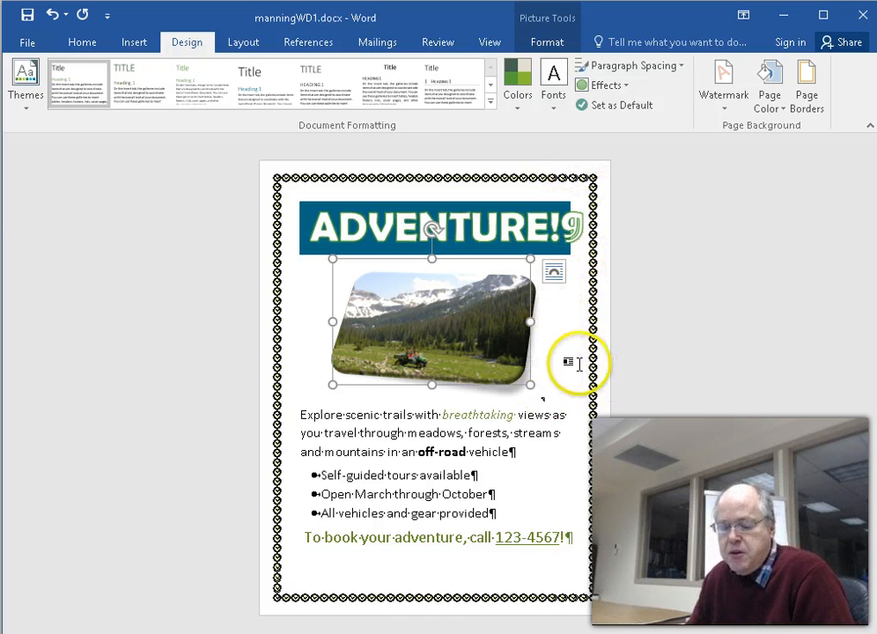
# Switch to the textbook in Firefox, read the page border and paragraph spacing instructions on page WD 42, and return to Word
pyautogui.hotkey('alt', 'Tab')
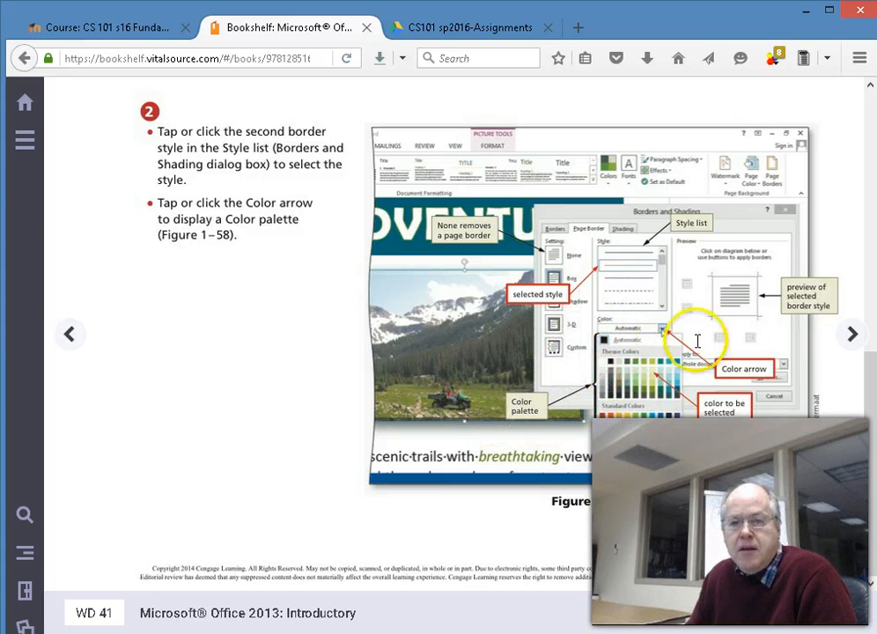
pyautogui.click(847, 335)
pyautogui.click(632, 319)
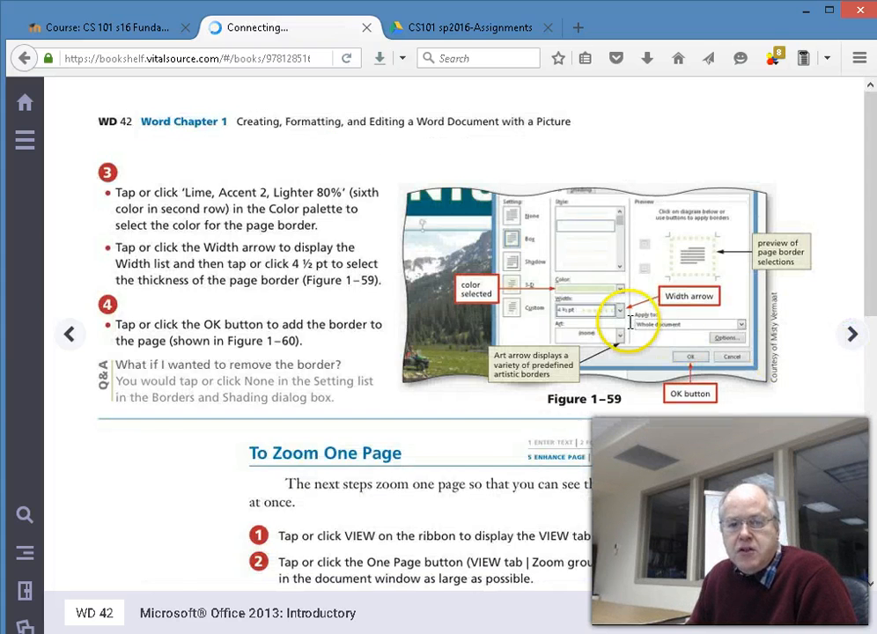
pyautogui.scroll(-4, 630, 322)
pyautogui.scroll(-4, 630, 321)
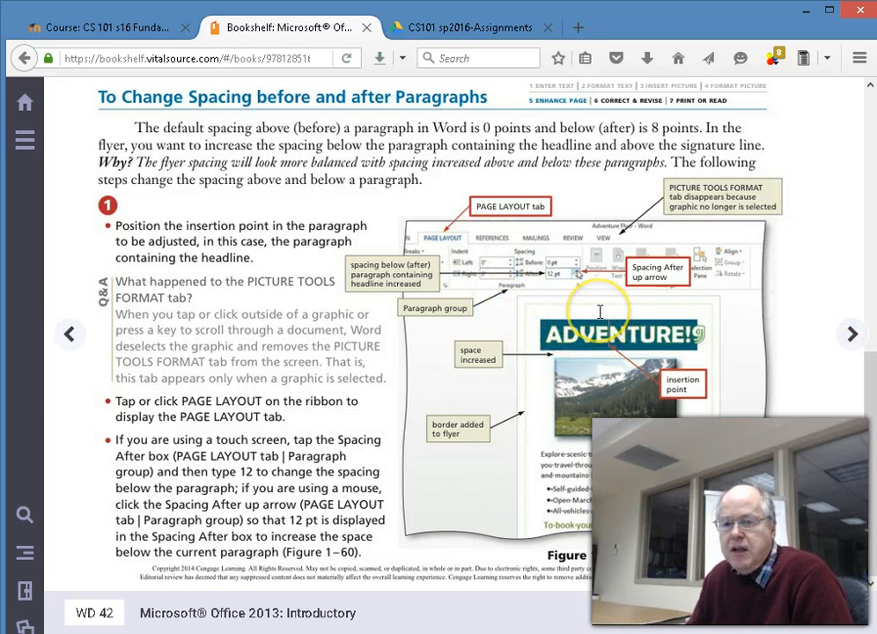
pyautogui.hotkey('alt', 'Tab')
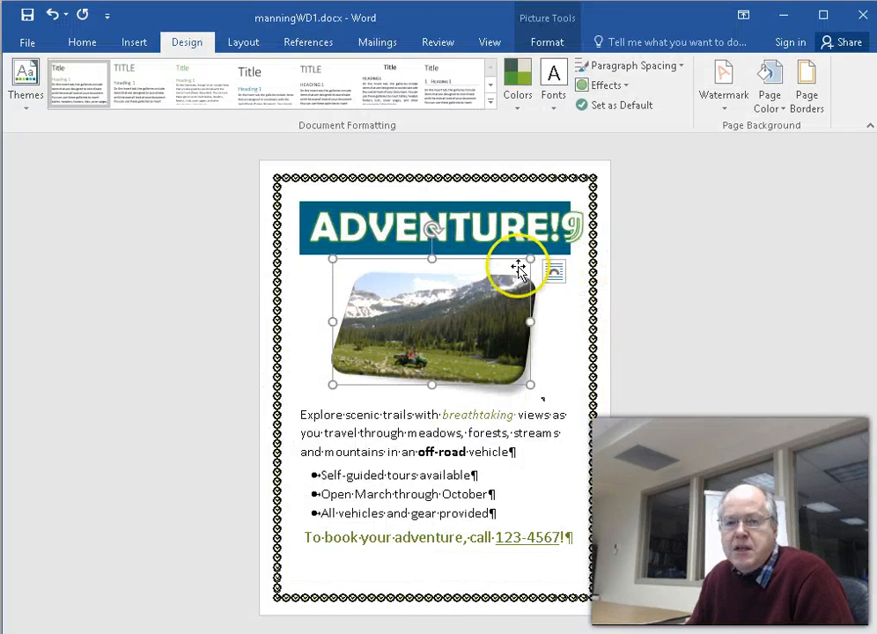
# Examine the line and paragraph spacing options available for the ADVENTURE! heading
pyautogui.click(460, 208)
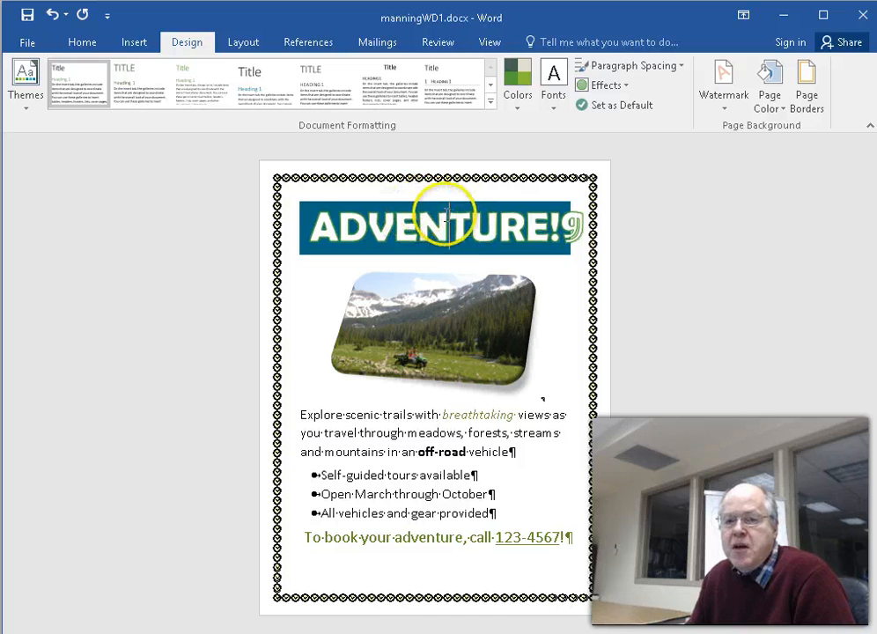
pyautogui.click(86, 43)
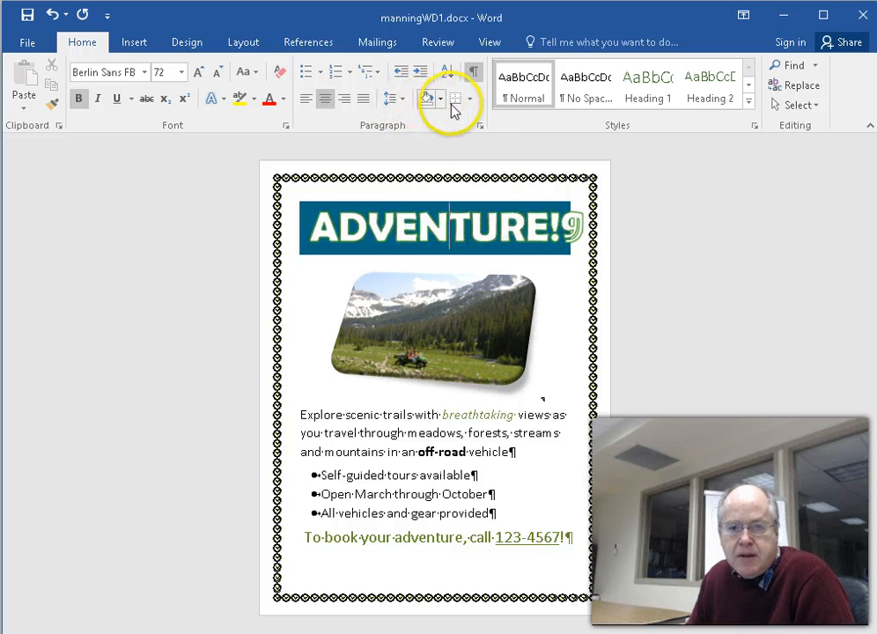
pyautogui.click(404, 101)
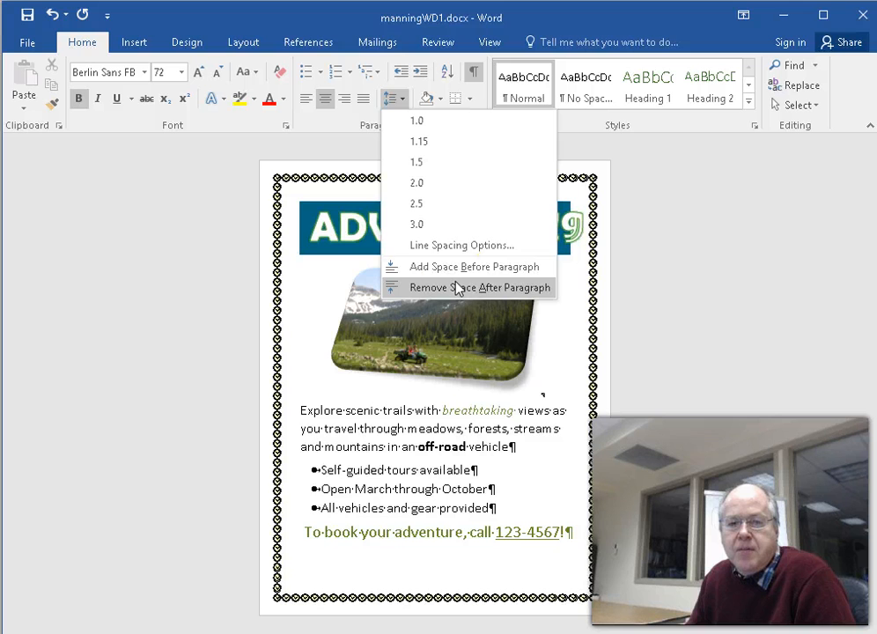
pyautogui.click(455, 249)
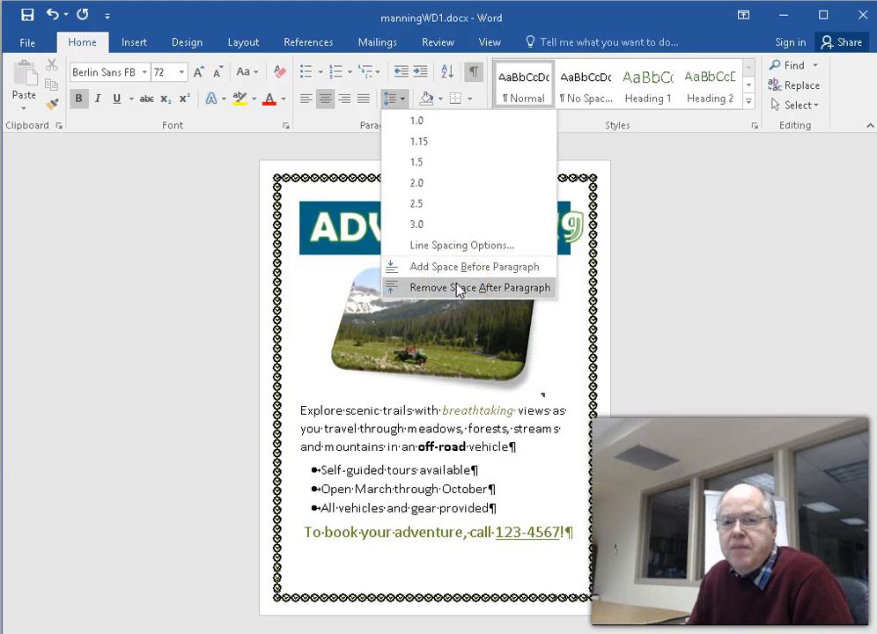
pyautogui.click(391, 100)
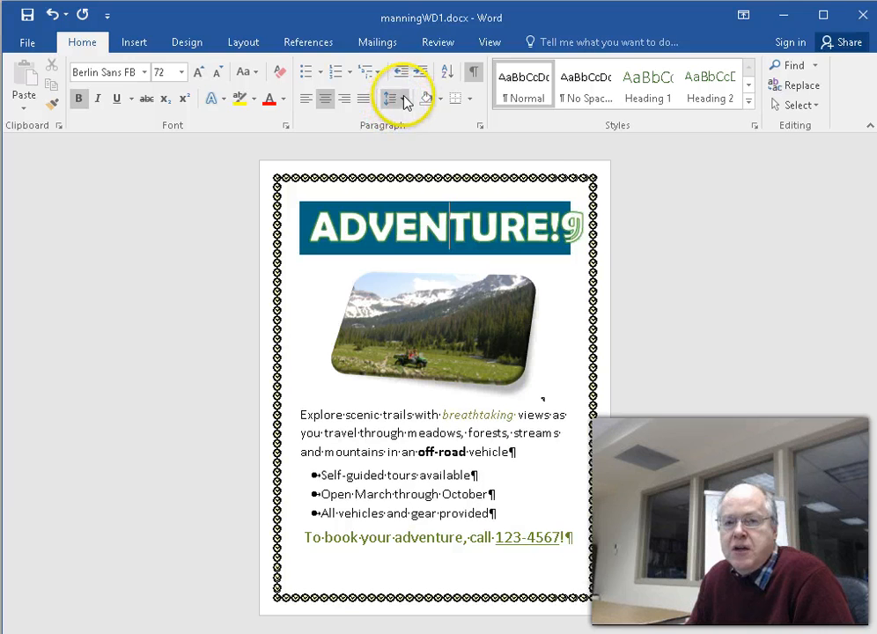
pyautogui.click(404, 101)
pyautogui.click(238, 146)
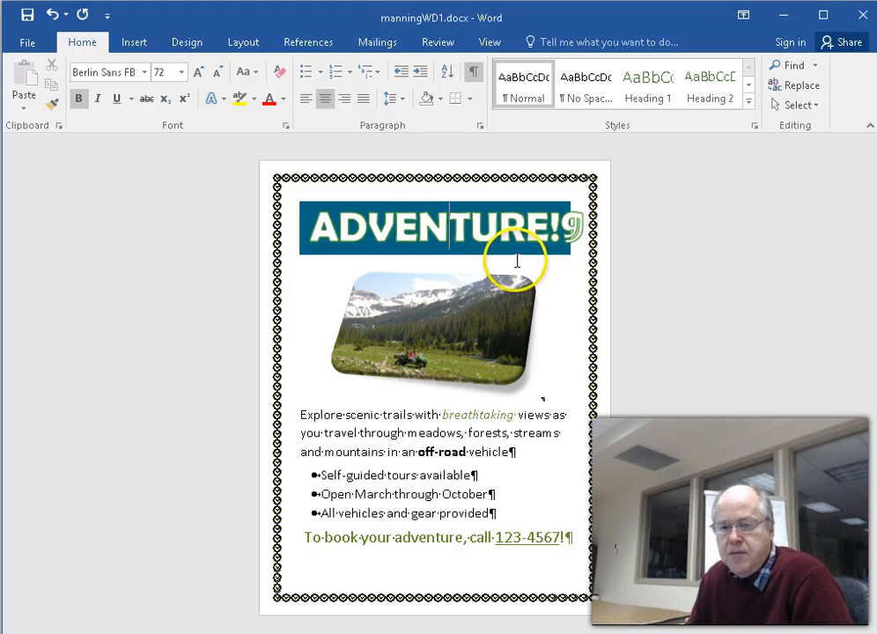
pyautogui.click(404, 106)
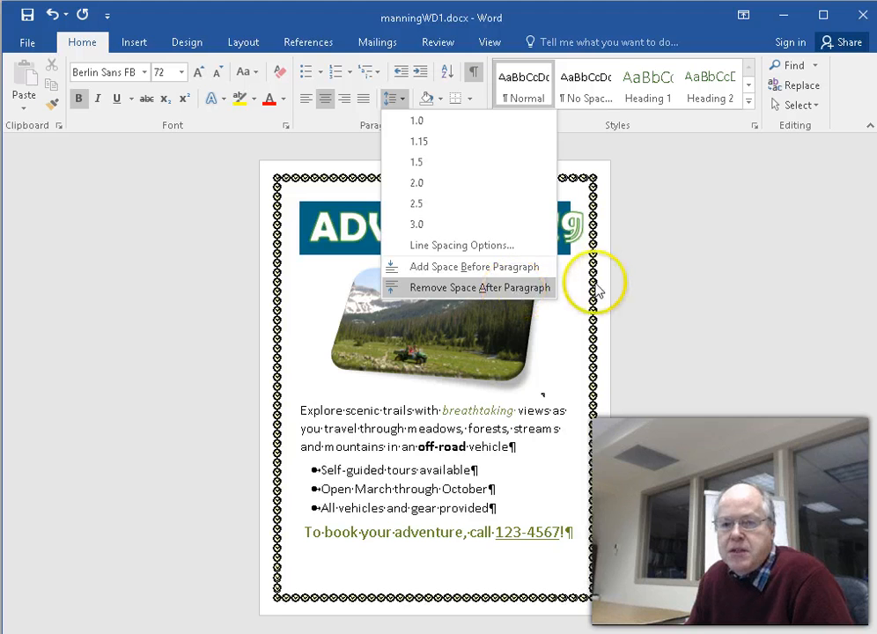
pyautogui.click(635, 285)
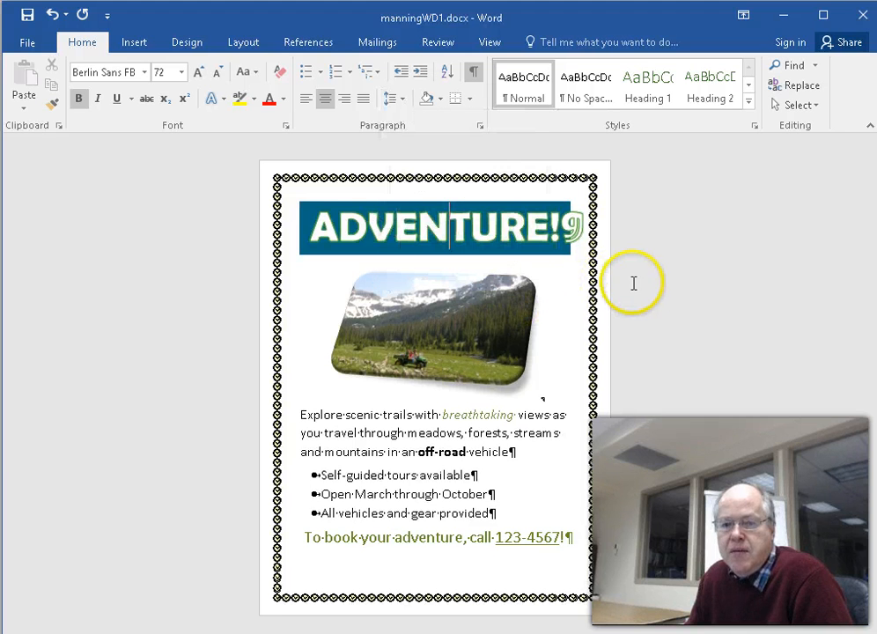
# Add space before the body paragraph that starts with "Explore scenic trails"
pyautogui.click(394, 419)
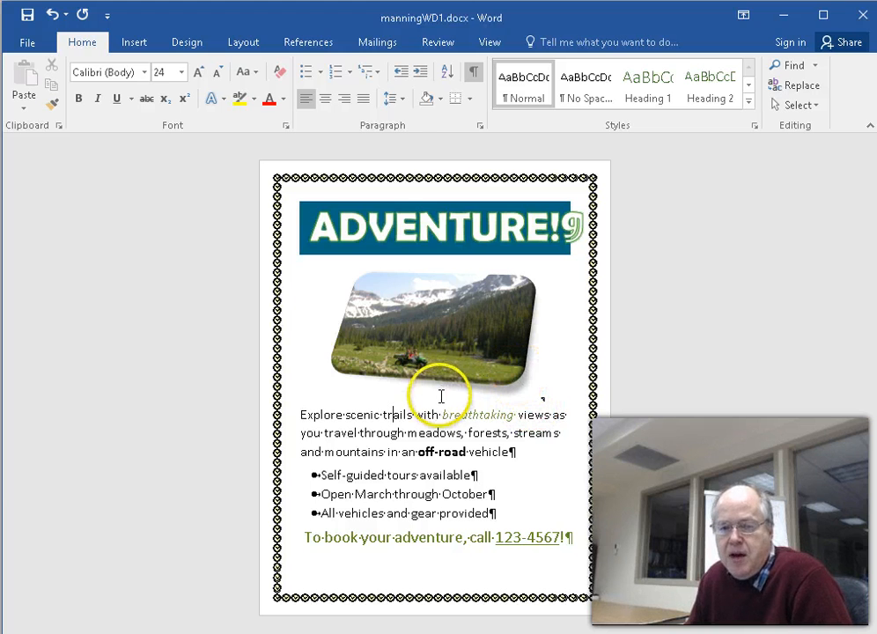
pyautogui.click(407, 102)
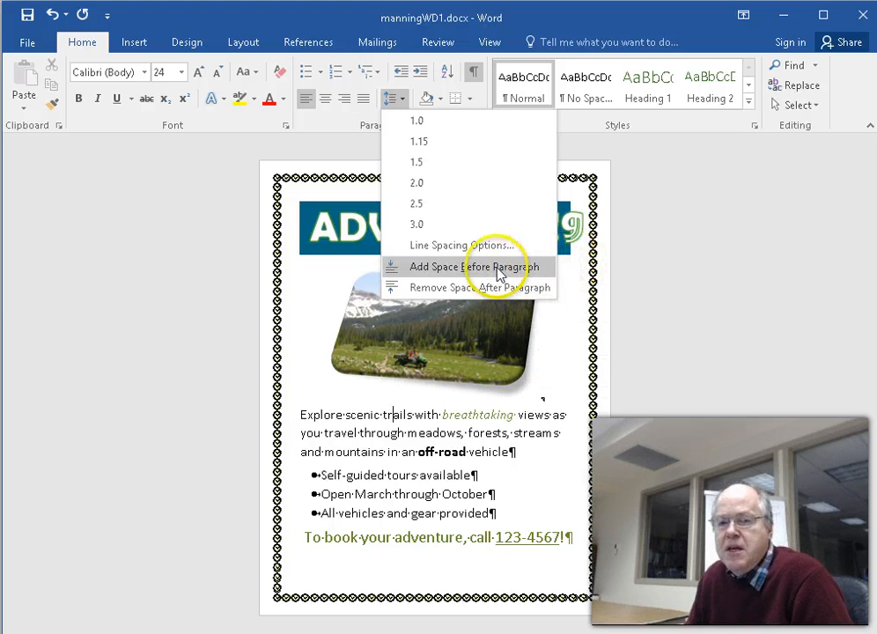
pyautogui.click(499, 268)
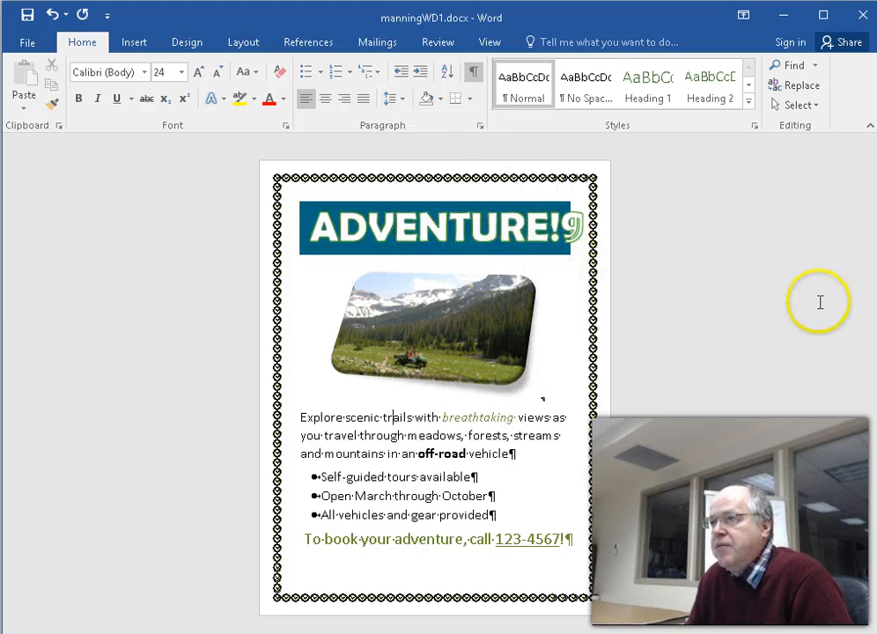
pyautogui.click(748, 305)
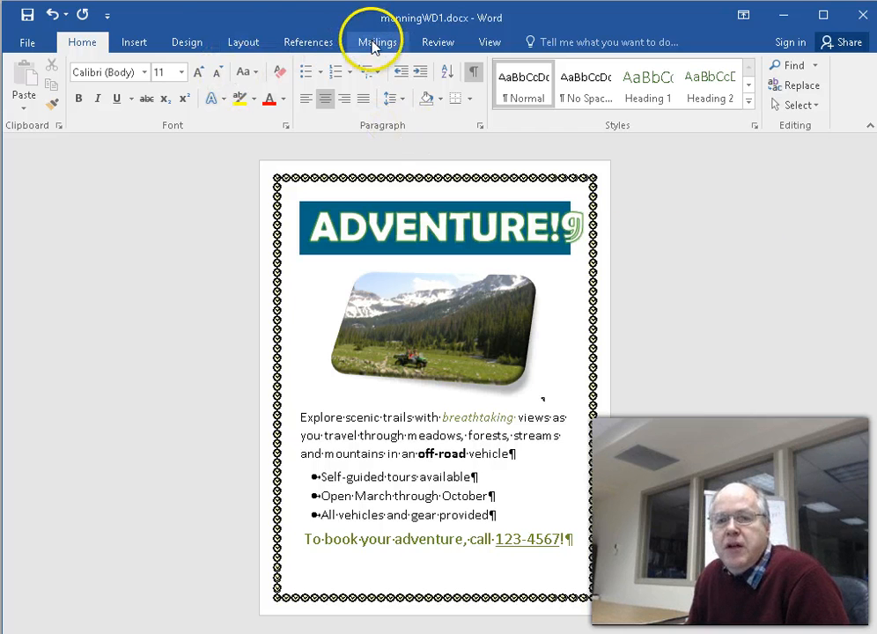
# Try the Lime, Accent 2, Lighter 80% page color on the flyer, and set the page background back to white
pyautogui.click(189, 45)
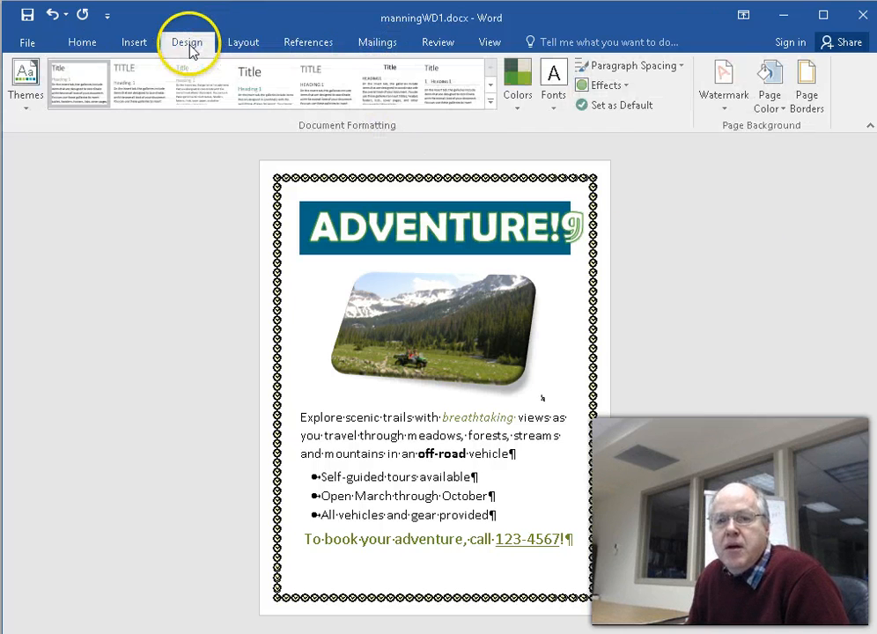
pyautogui.click(781, 105)
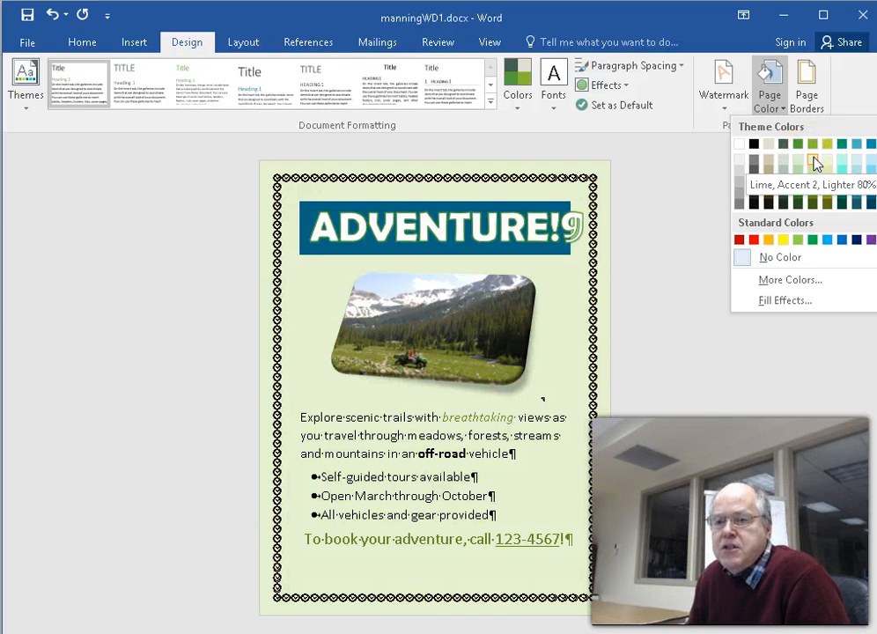
pyautogui.click(814, 161)
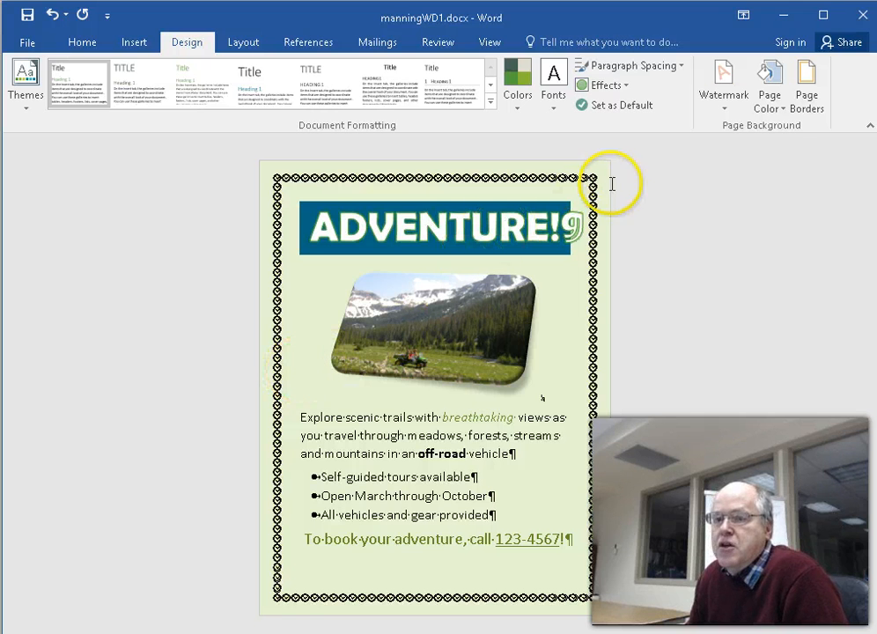
pyautogui.click(783, 105)
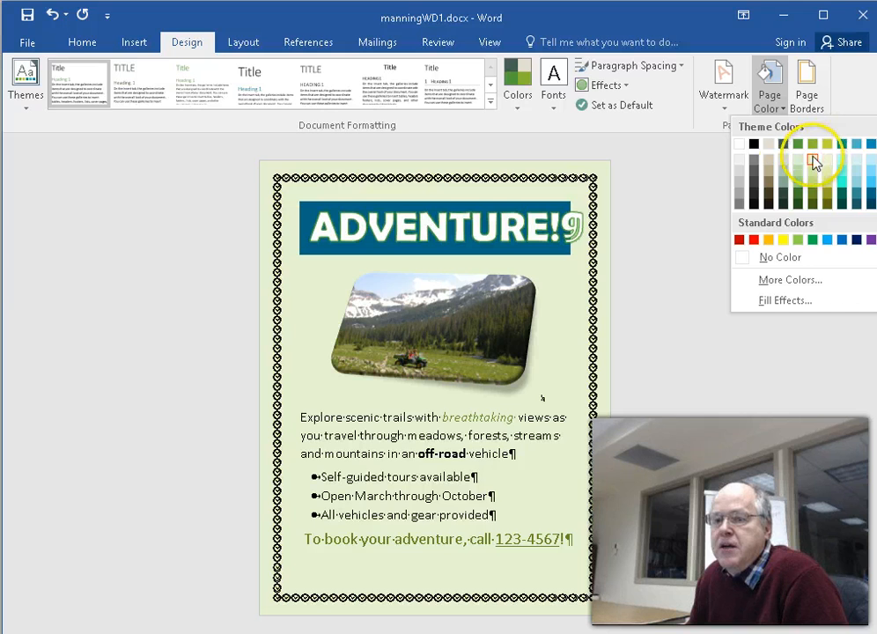
pyautogui.click(737, 146)
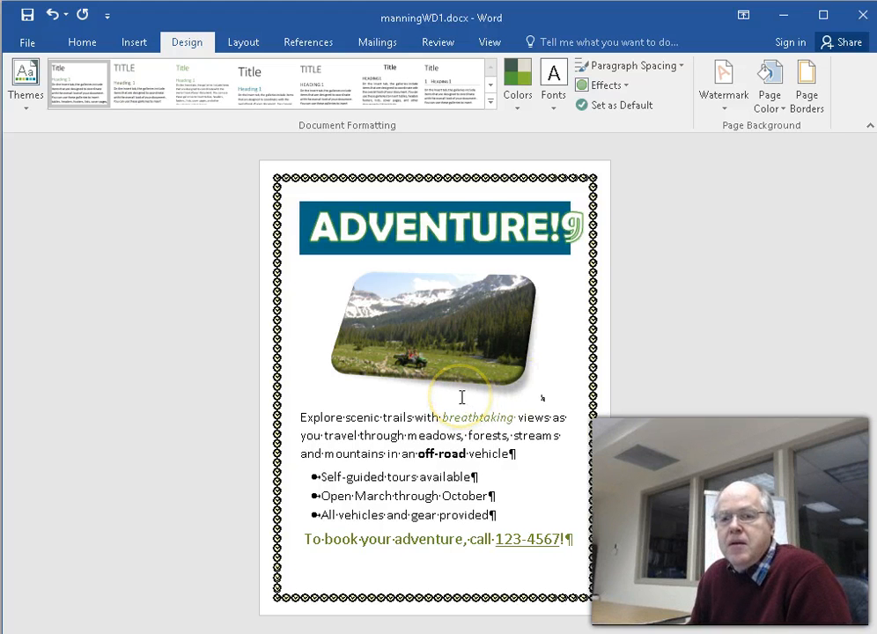
# Hide the paragraph marks and other formatting symbols in the flyer
pyautogui.click(80, 46)
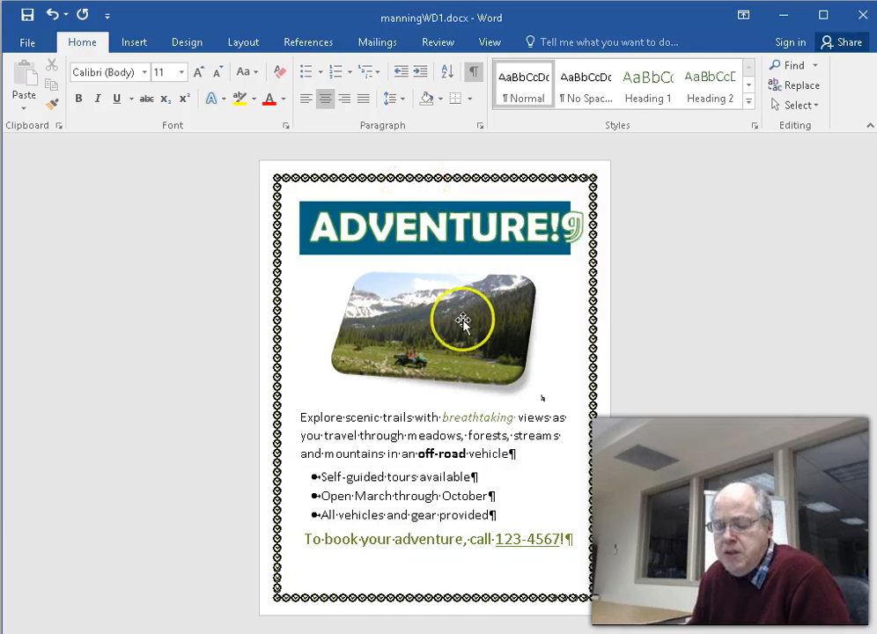
pyautogui.scroll(5, 482, 358)
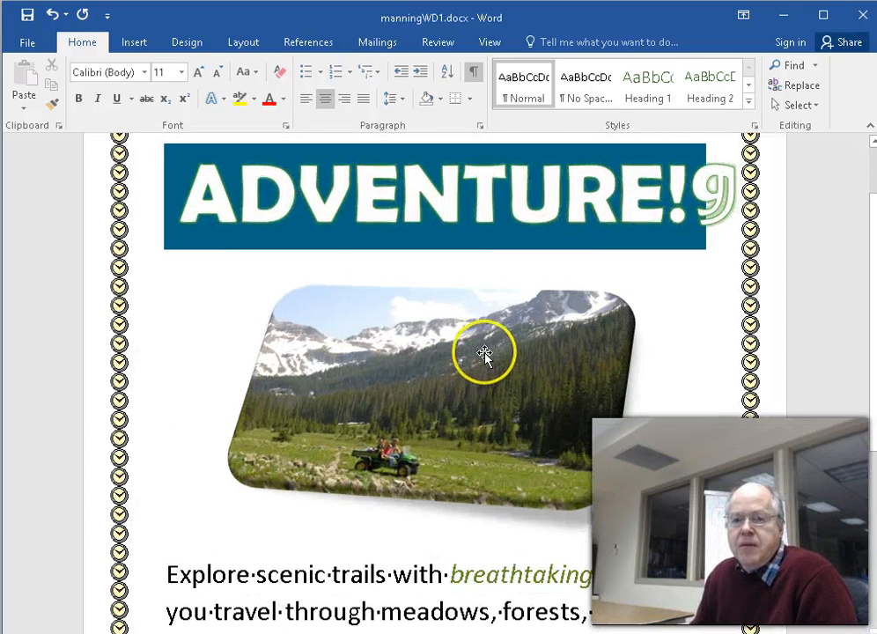
pyautogui.scroll(1, 676, 313)
pyautogui.click(446, 250)
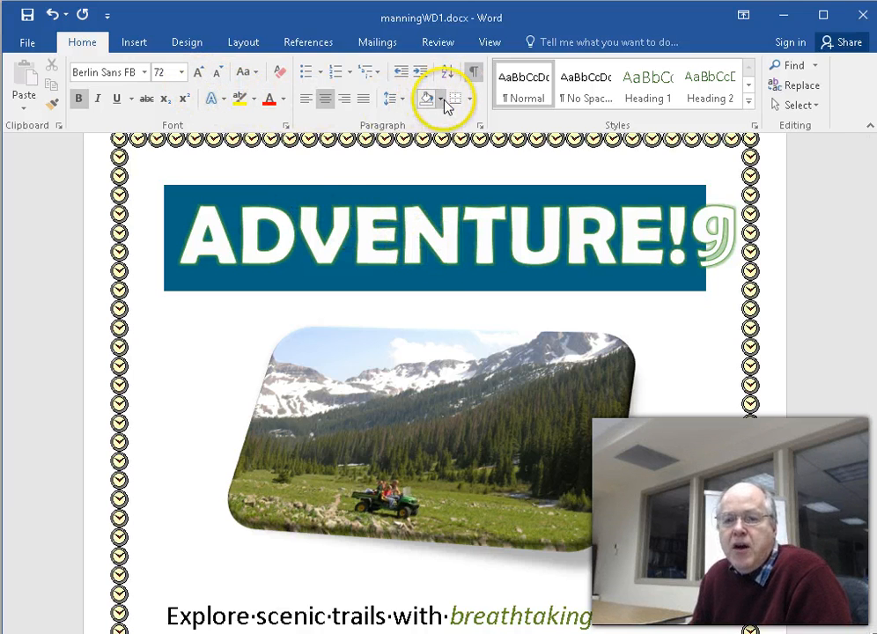
pyautogui.click(264, 306)
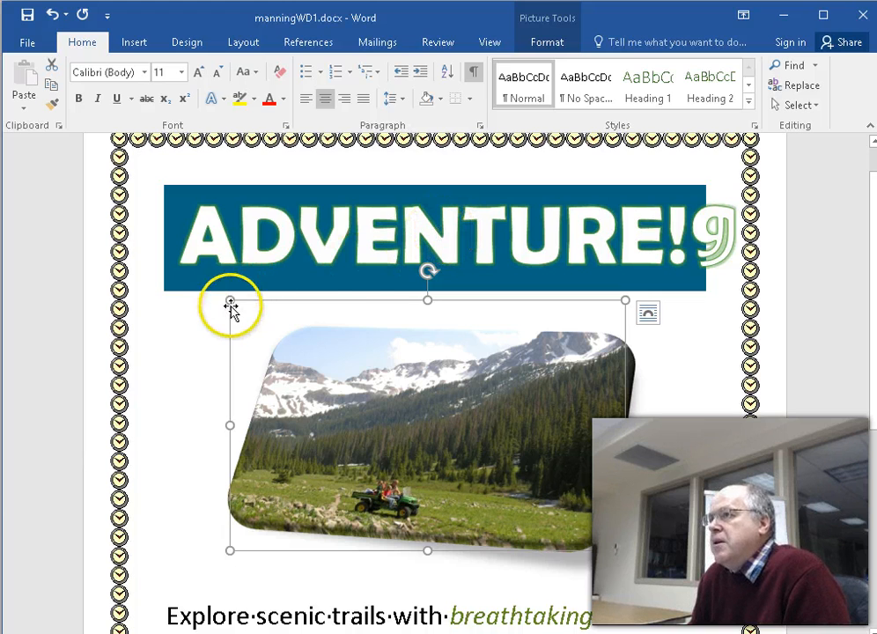
pyautogui.click(180, 333)
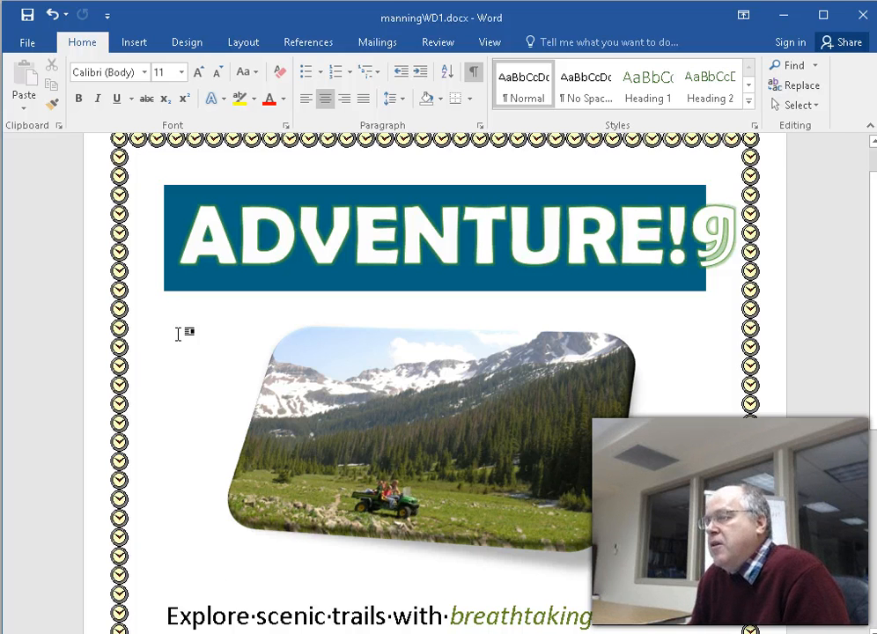
pyautogui.click(176, 338)
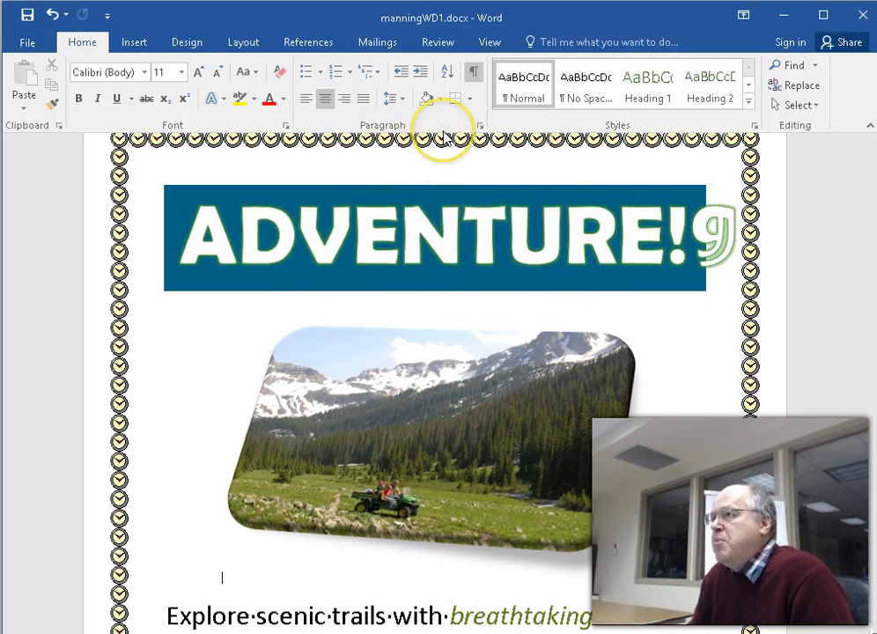
pyautogui.click(474, 75)
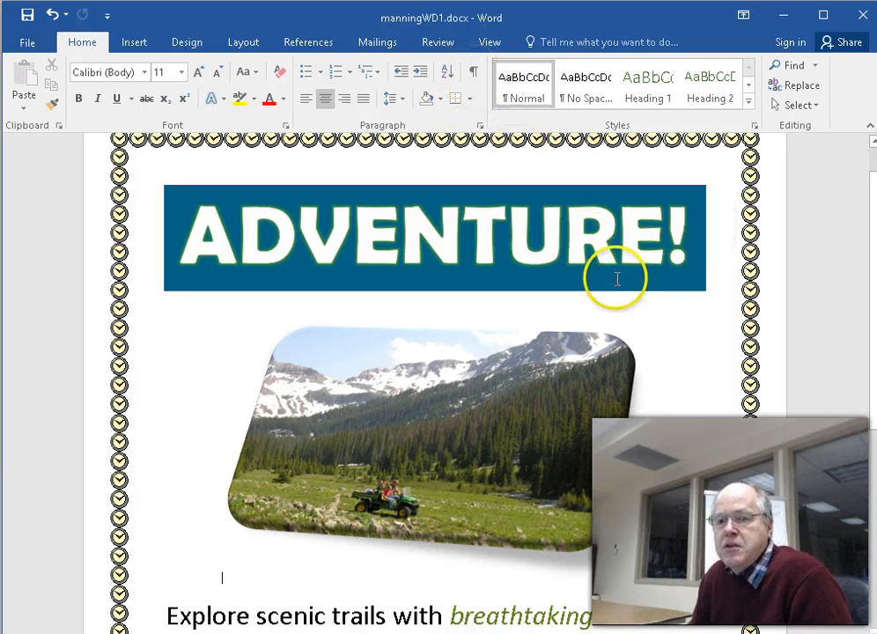
pyautogui.scroll(-2, 715, 351)
pyautogui.scroll(2, 717, 350)
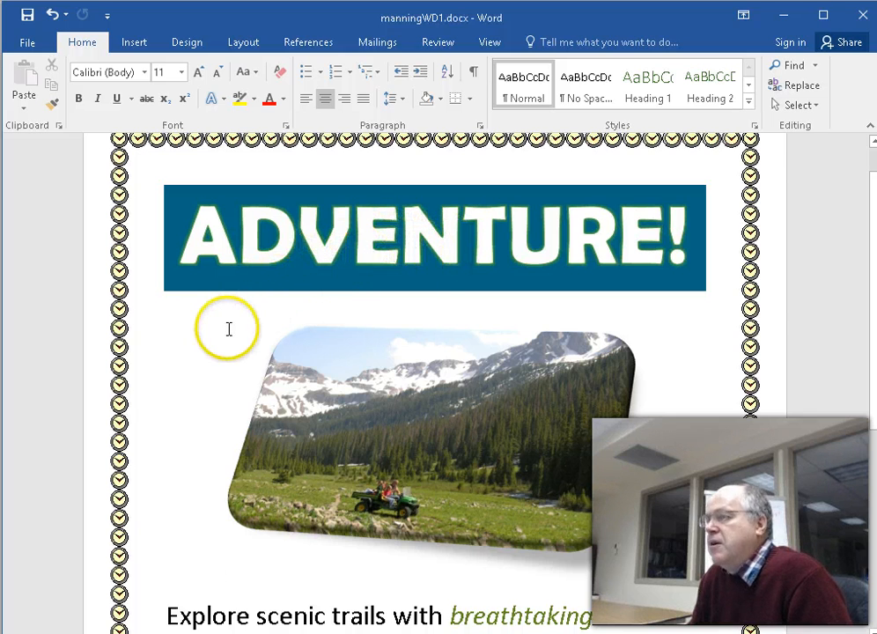
# Insert WordArt in the yellow-green beveled style below the ADVENTURE! heading, with the text "Nature!"
pyautogui.click(134, 44)
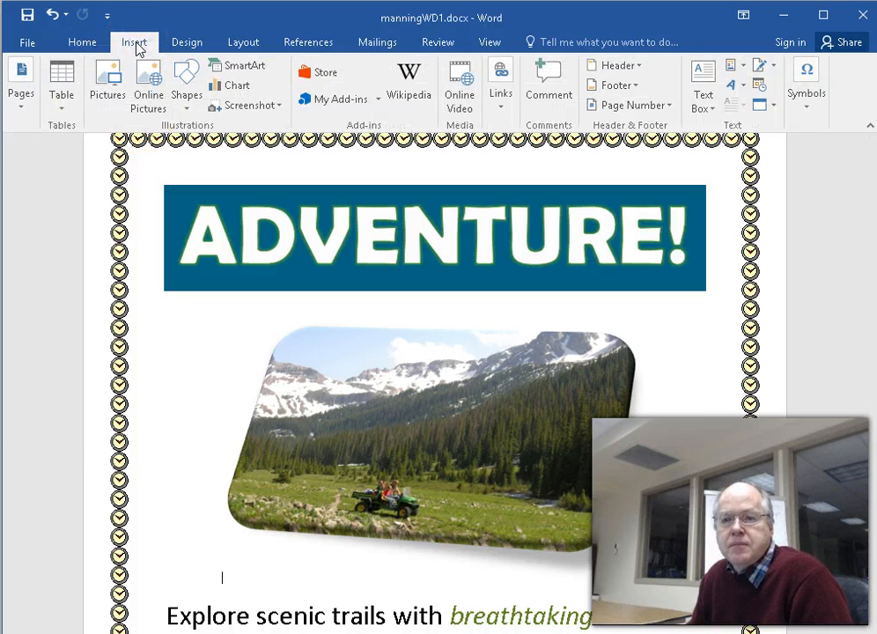
pyautogui.click(735, 86)
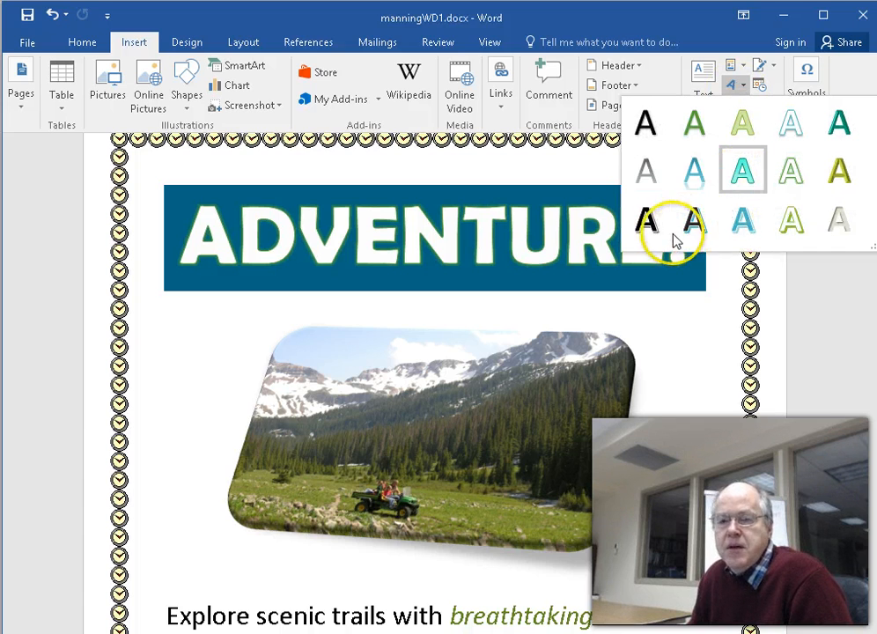
pyautogui.click(835, 178)
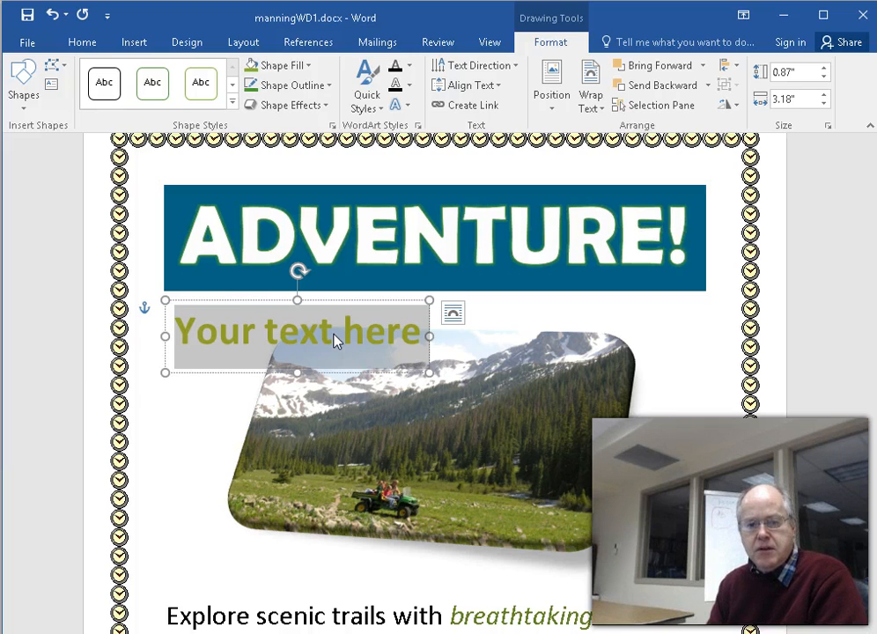
pyautogui.write('Na')
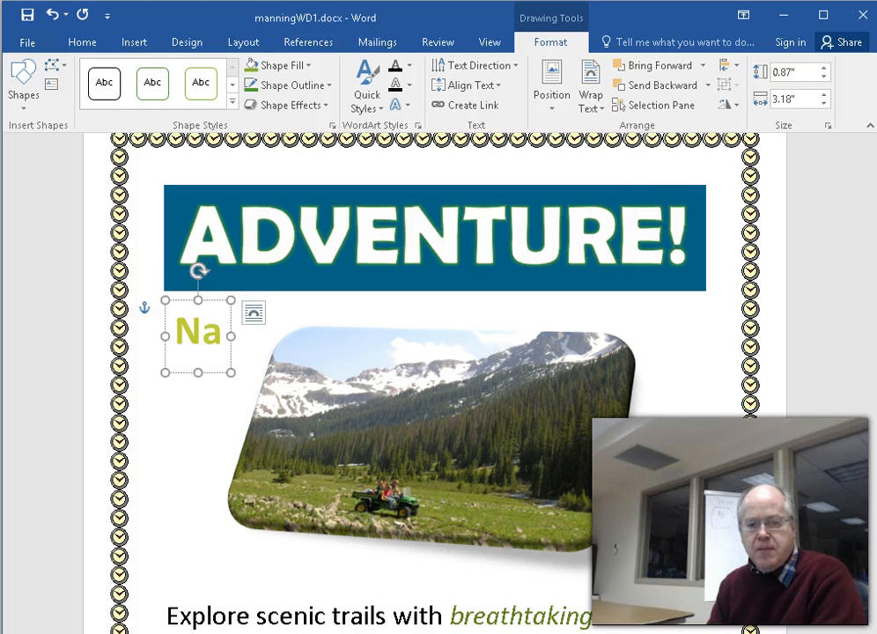
pyautogui.write('ture!')
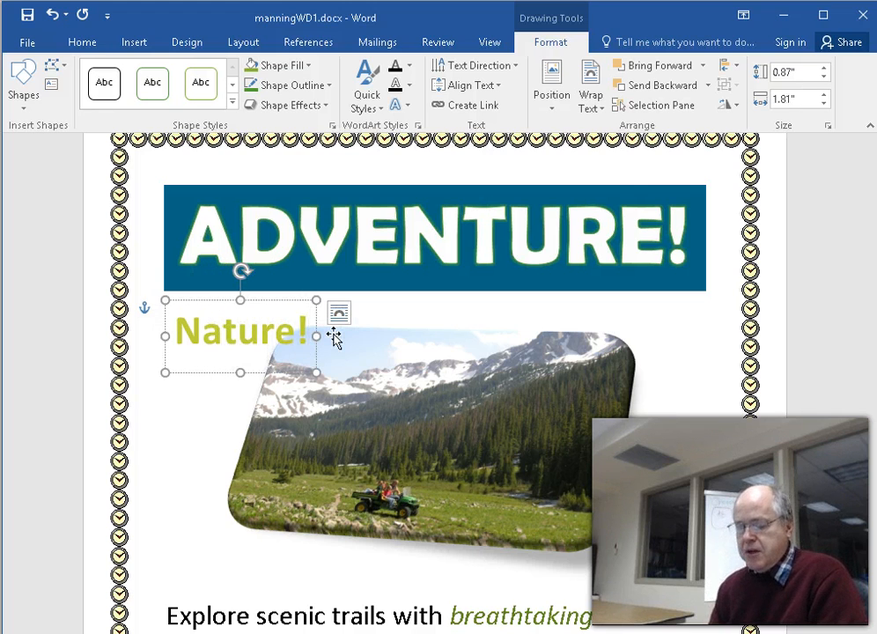
# Enlarge all of the "Nature!" WordArt text until its box is about 1.86" high and 4.23" wide
pyautogui.hotkey('ctrl', 'a')
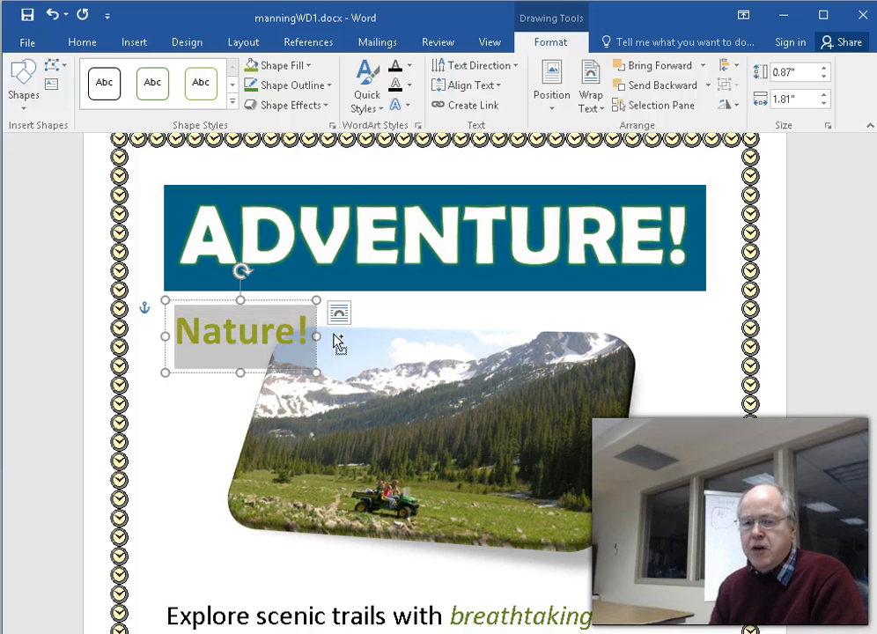
pyautogui.hotkey('ctrl', 'shift', '.')
pyautogui.hotkey('ctrl', 'shift', '.')
pyautogui.hotkey('ctrl', 'shift', '.')
pyautogui.hotkey('ctrl', 'shift', '.')
pyautogui.hotkey('ctrl', 'shift', '.')
pyautogui.hotkey('ctrl', 'shift', ',')
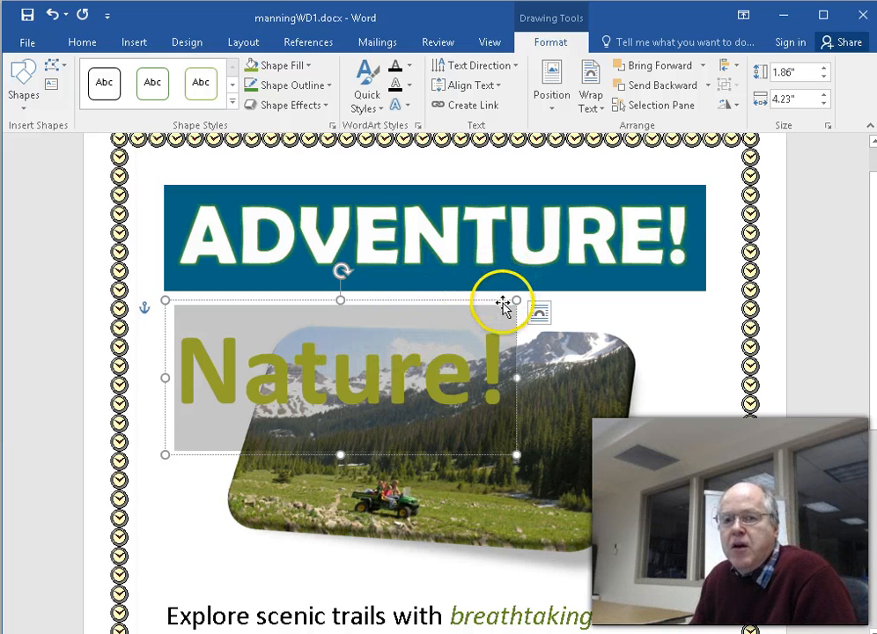
# Fill the "Nature!" WordArt box with a lighter green shade from the theme colors
pyautogui.click(308, 65)
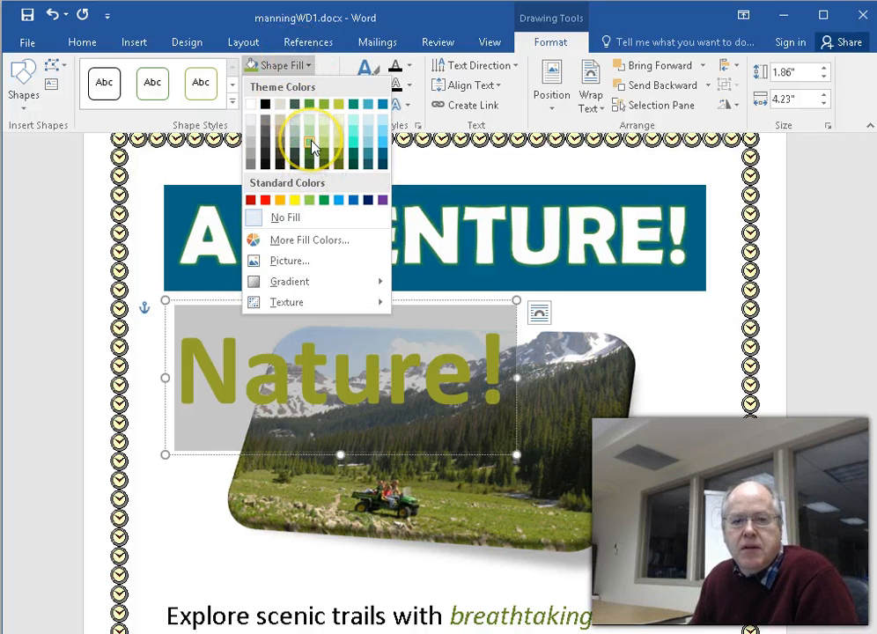
pyautogui.click(311, 143)
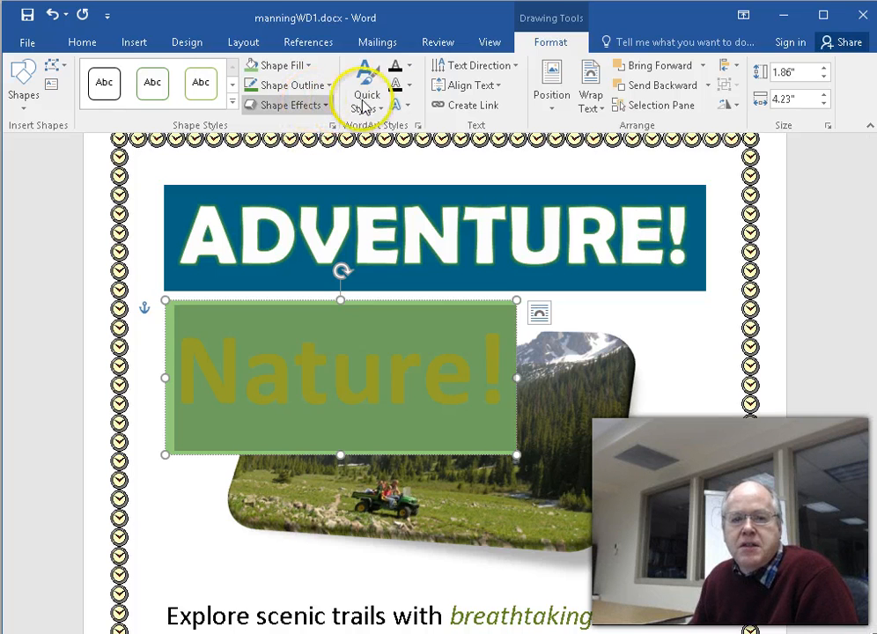
# Apply the first outer shadow text effect to the "Nature!" WordArt
pyautogui.click(400, 103)
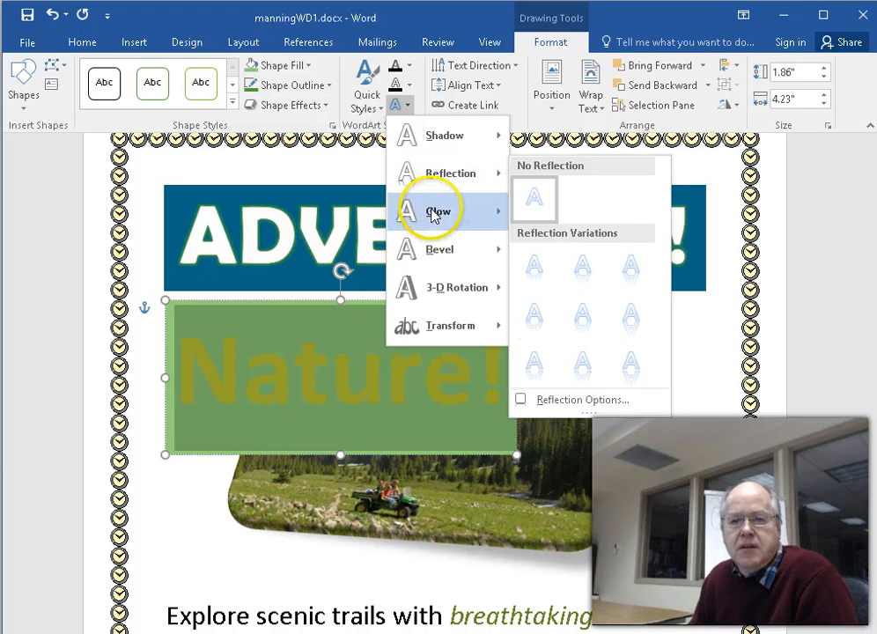
pyautogui.moveTo(433, 216)
pyautogui.moveTo(447, 142)
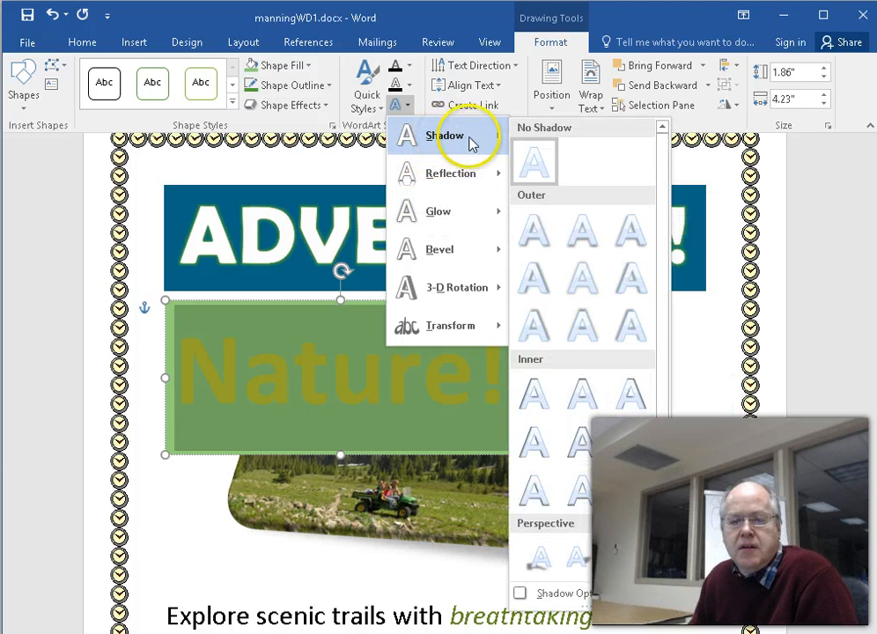
pyautogui.click(534, 231)
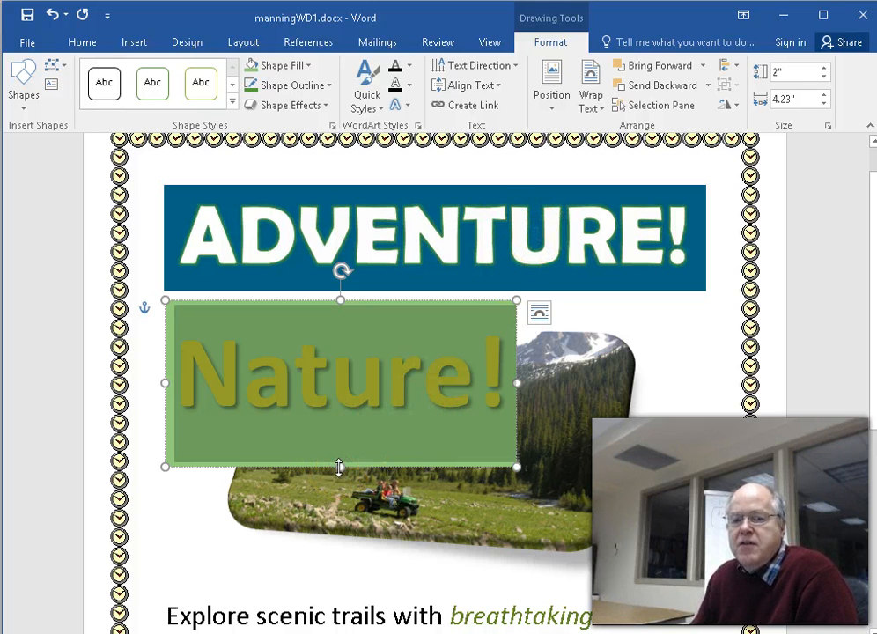
# Reduce the "Nature!" box height to about 1.76" and rotate the box about 35 degrees counterclockwise
pyautogui.moveTo(340, 467); pyautogui.dragTo(344, 442)
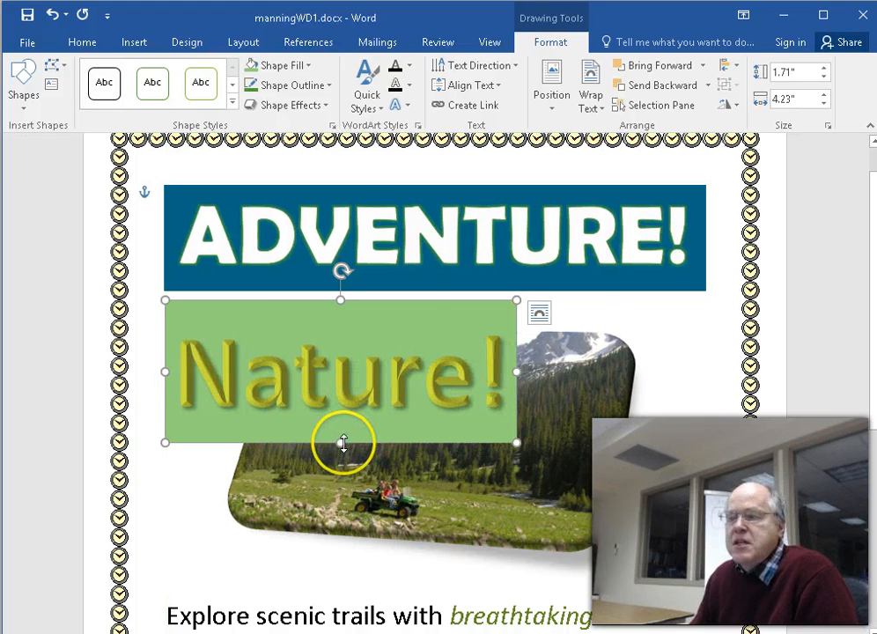
pyautogui.moveTo(340, 446); pyautogui.dragTo(342, 447)
pyautogui.moveTo(351, 269); pyautogui.dragTo(265, 264)
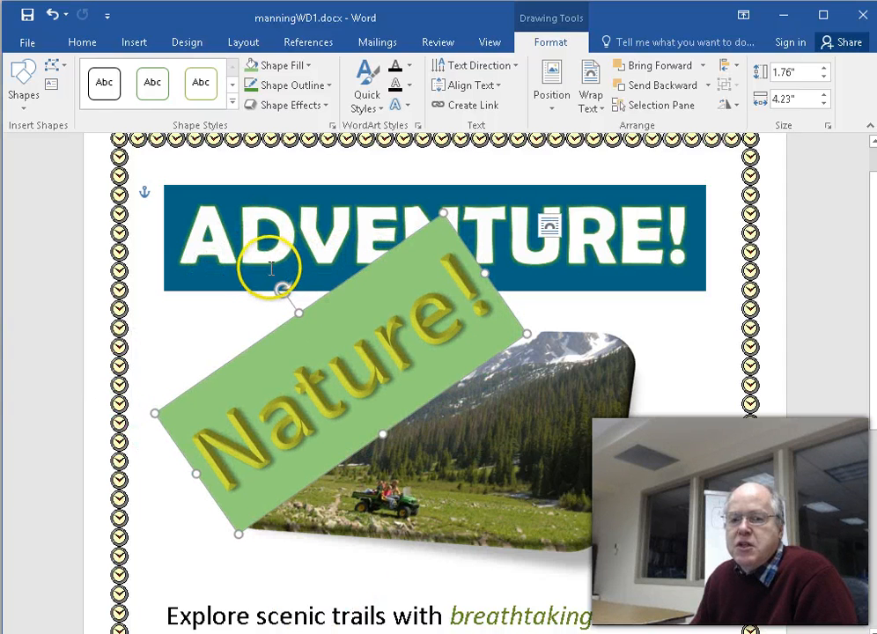
pyautogui.click(550, 226)
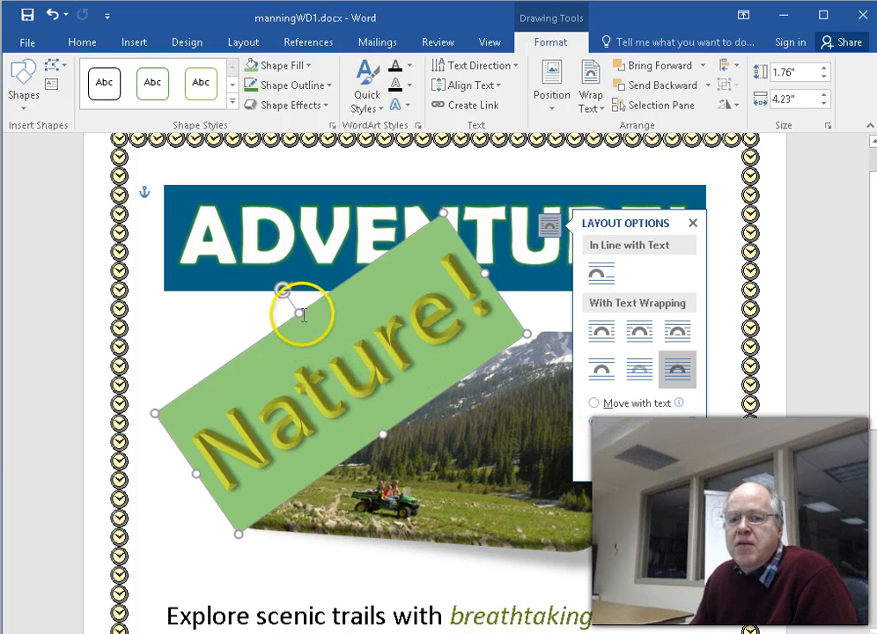
# Shrink the "Nature!" box to about 1.04" high and 3.45" wide and reduce its text size until the whole word fits
pyautogui.moveTo(358, 294); pyautogui.dragTo(597, 223)
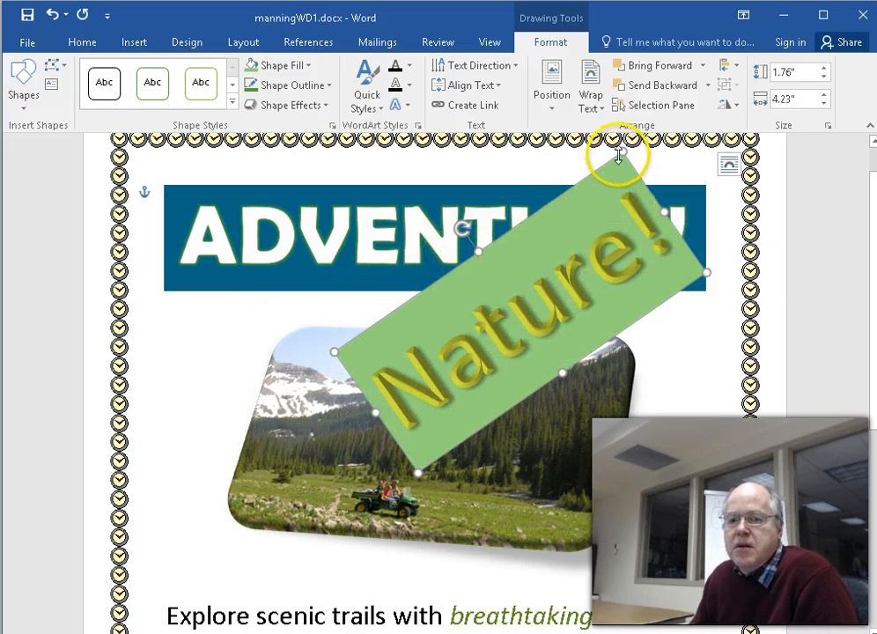
pyautogui.moveTo(621, 151); pyautogui.dragTo(595, 248)
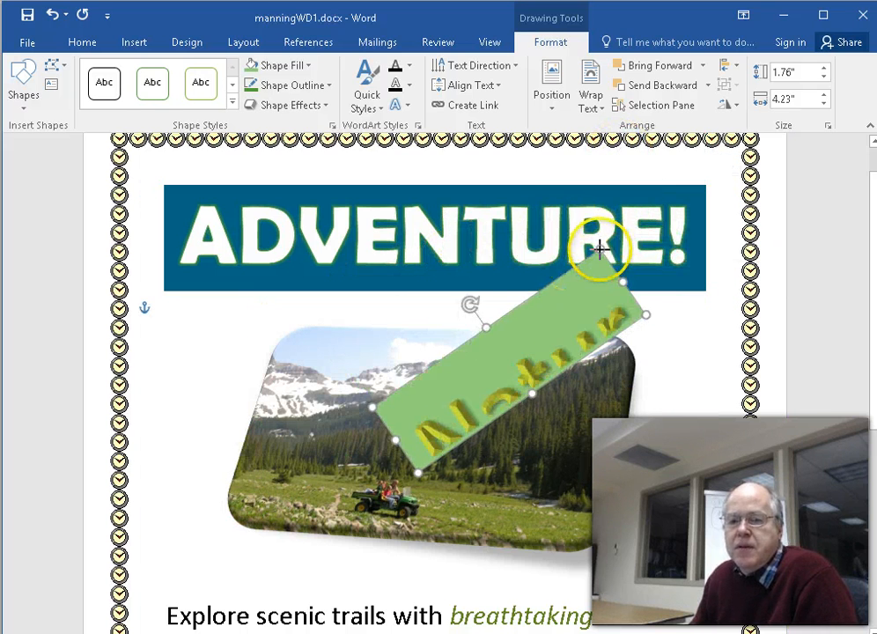
pyautogui.doubleClick(549, 351)
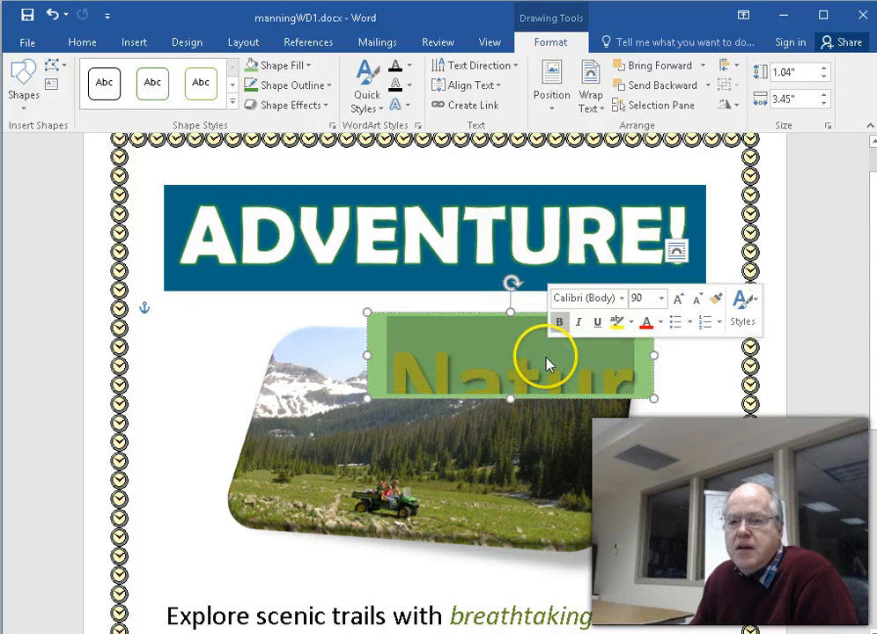
pyautogui.hotkey('ctrl', 'shift', ',')
pyautogui.hotkey('ctrl', 'shift', ',')
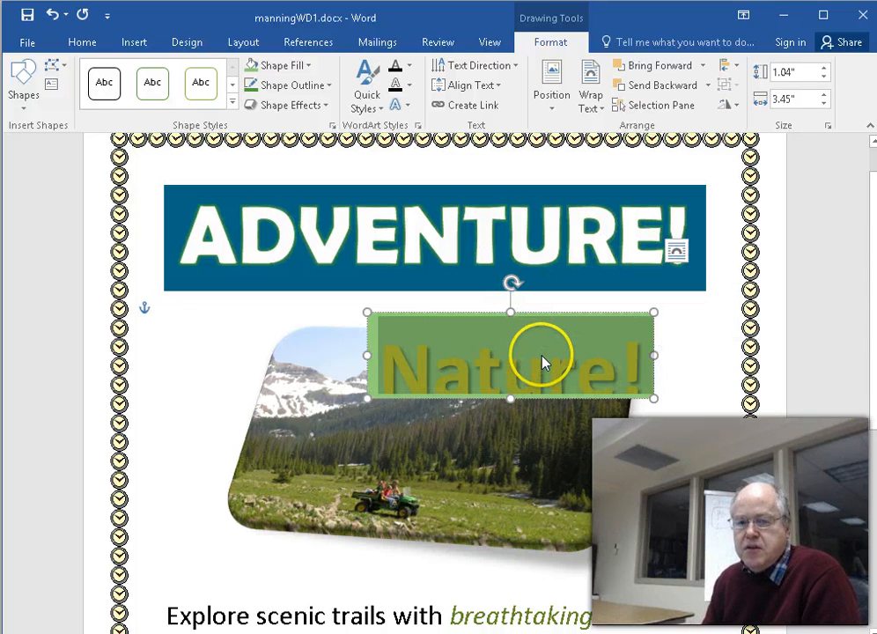
pyautogui.hotkey('ctrl', 'shift', ',')
pyautogui.click(696, 349)
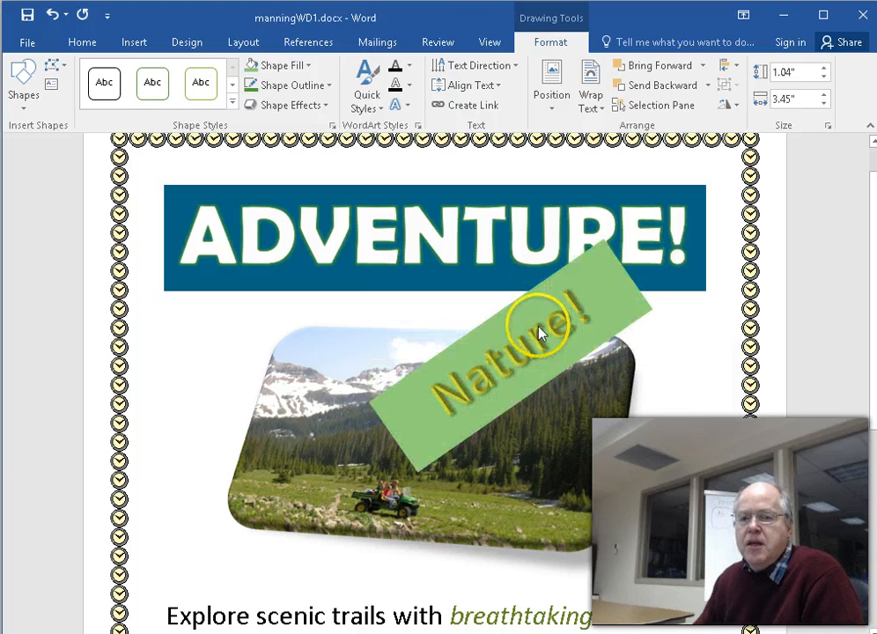
# Move the "Nature!" box beside the landscape picture's left edge and tilt it about 70 degrees counterclockwise to follow that edge
pyautogui.click(503, 309)
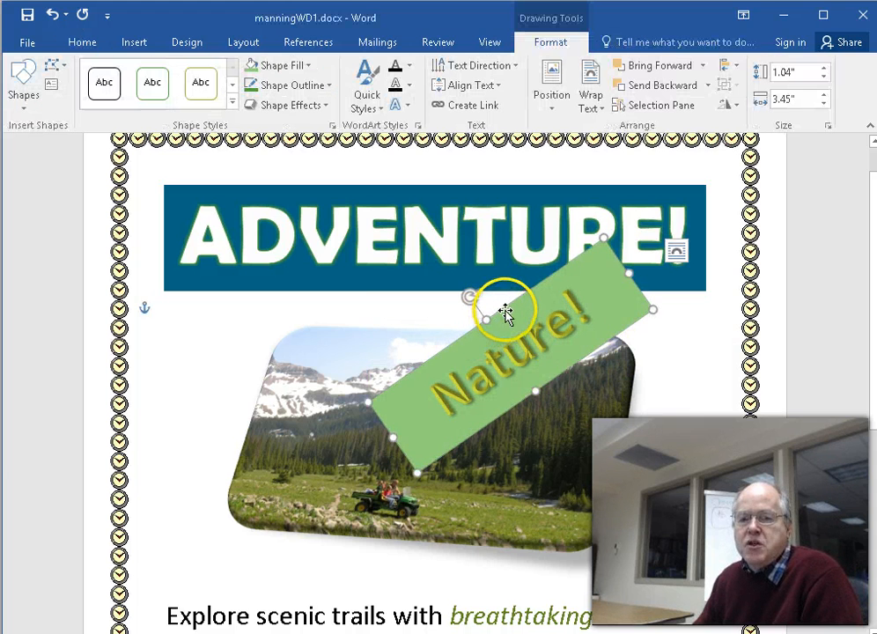
pyautogui.moveTo(453, 305)
pyautogui.mouseDown()
pyautogui.moveTo(303, 331)
pyautogui.moveTo(278, 357)
pyautogui.moveTo(236, 356)
pyautogui.mouseUp()
pyautogui.click(239, 368)
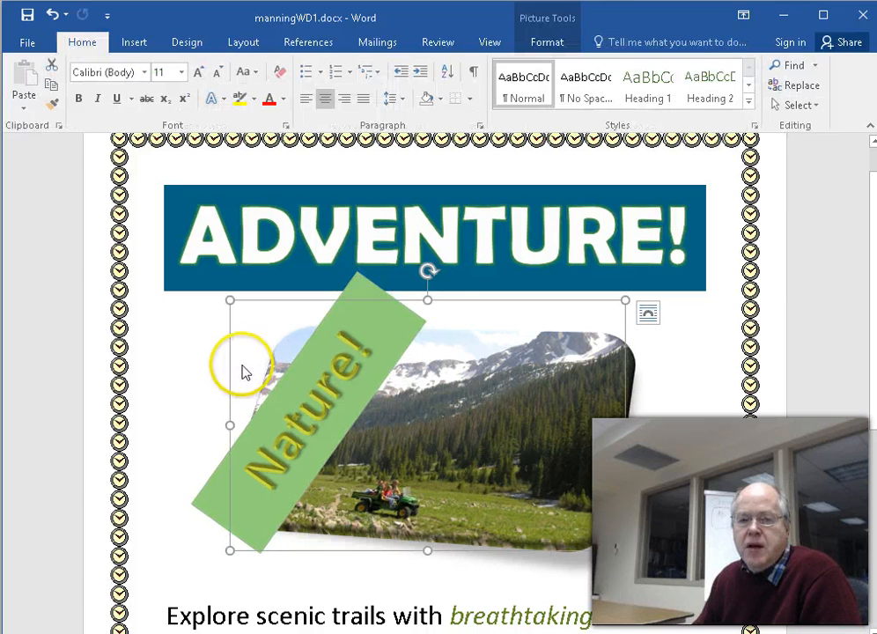
pyautogui.click(290, 381)
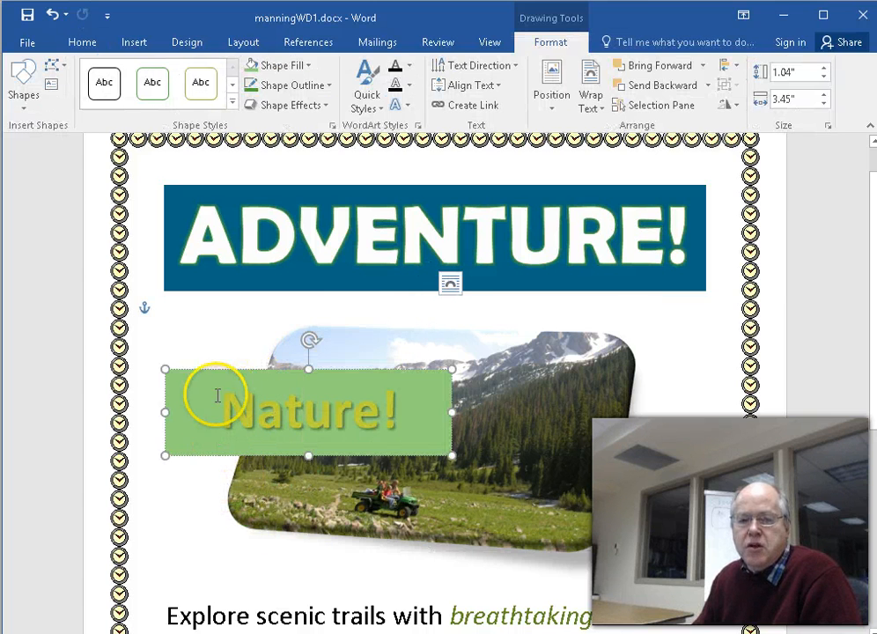
pyautogui.click(176, 495)
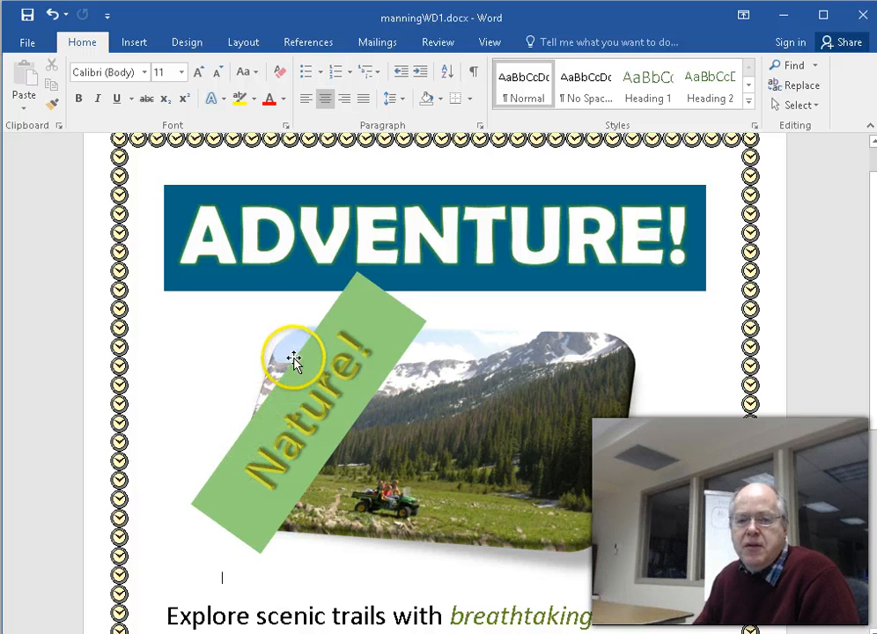
pyautogui.moveTo(304, 351)
pyautogui.mouseDown()
pyautogui.moveTo(222, 349)
pyautogui.moveTo(211, 362)
pyautogui.mouseUp()
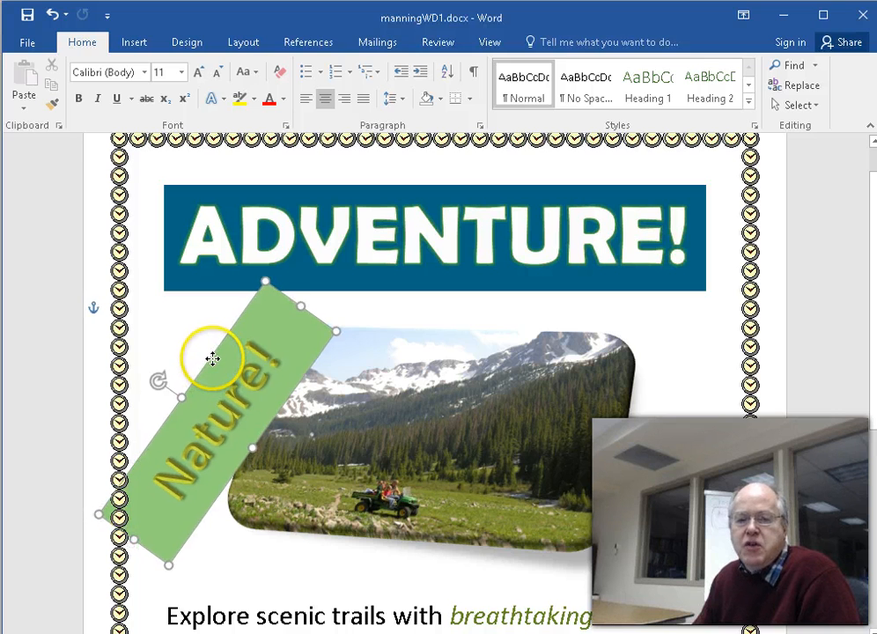
pyautogui.moveTo(158, 379); pyautogui.dragTo(146, 396)
pyautogui.moveTo(187, 364); pyautogui.dragTo(162, 361)
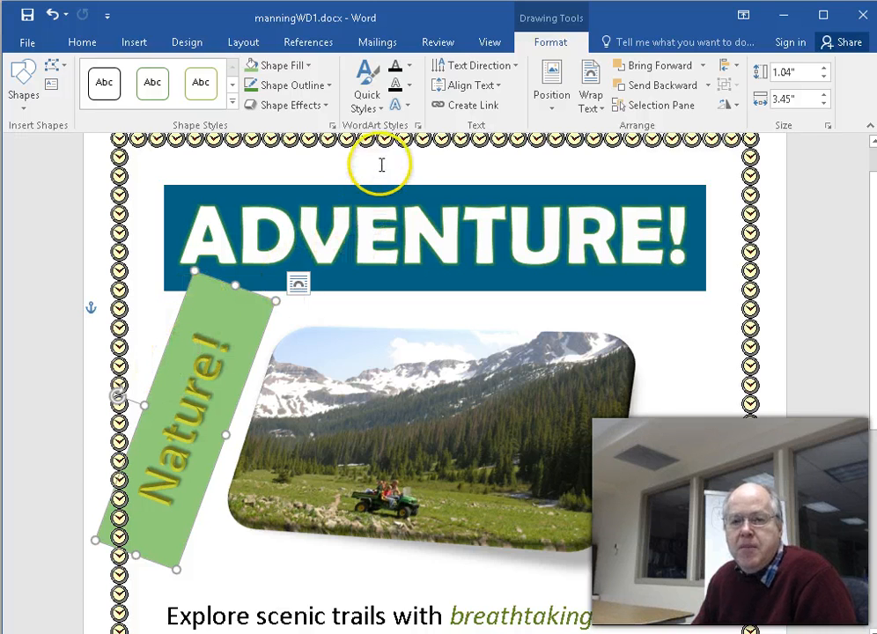
# Apply 25 Point soft edges to the "Nature!" box and shift it slightly closer to the landscape picture
pyautogui.click(322, 105)
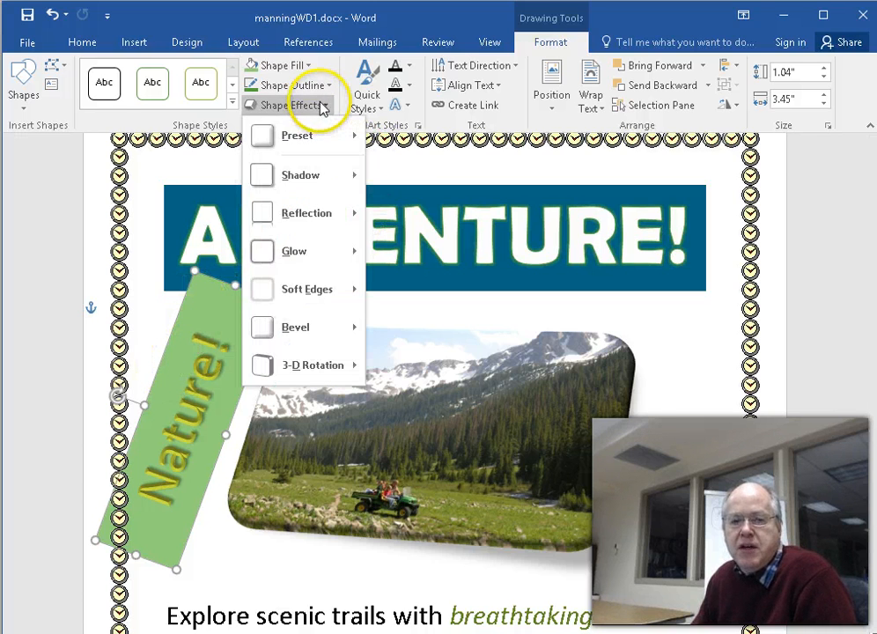
pyautogui.moveTo(315, 307)
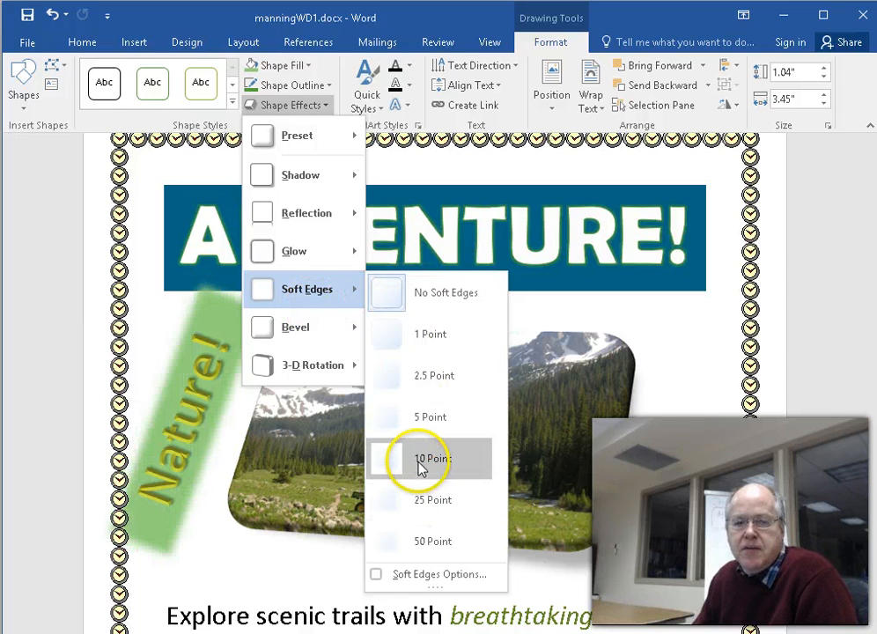
pyautogui.click(423, 493)
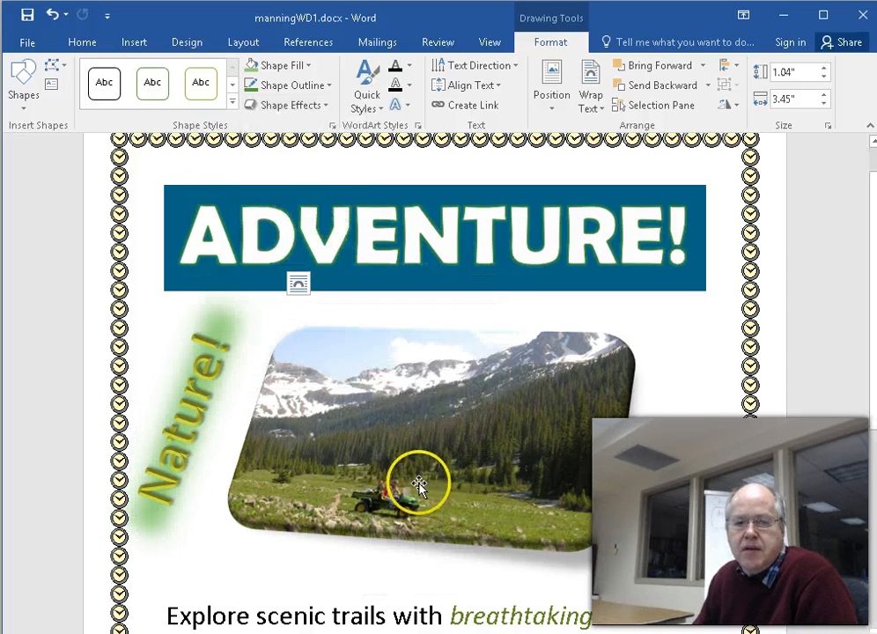
pyautogui.moveTo(159, 368)
pyautogui.mouseDown()
pyautogui.moveTo(177, 361)
pyautogui.moveTo(175, 368)
pyautogui.mouseUp()
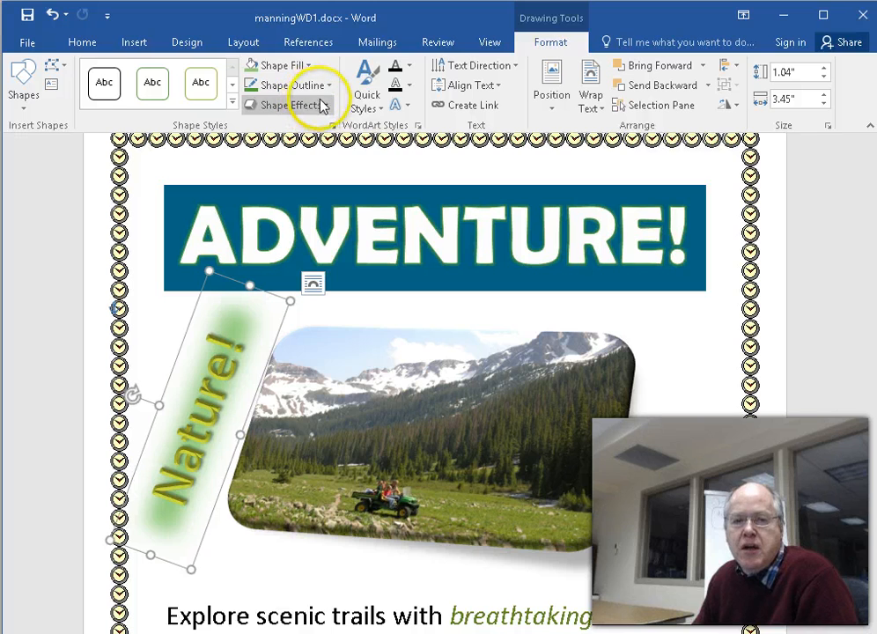
# Fill the "Nature!" box with an orange flower picture from the computer's Pictures folder
pyautogui.click(313, 65)
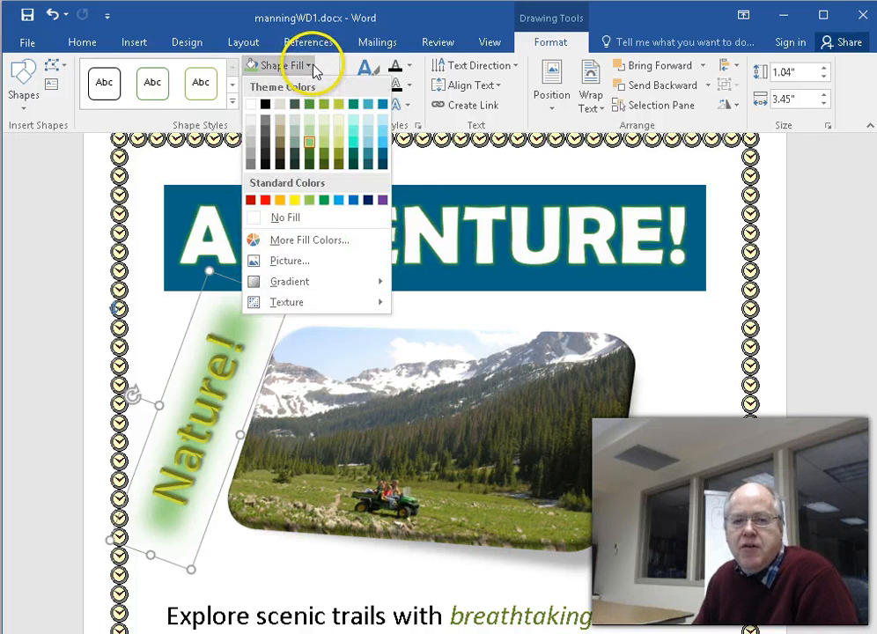
pyautogui.click(293, 261)
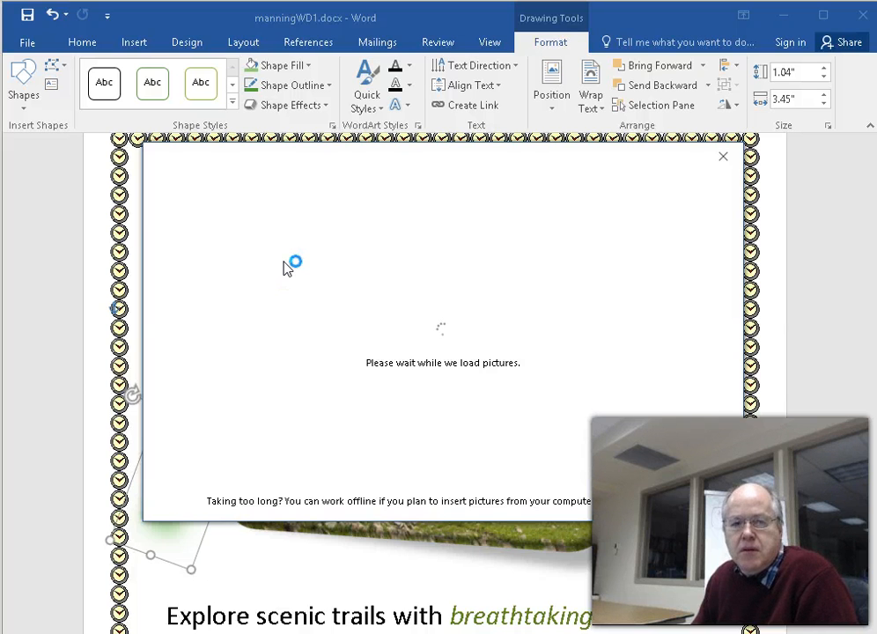
pyautogui.click(287, 268)
pyautogui.click(302, 245)
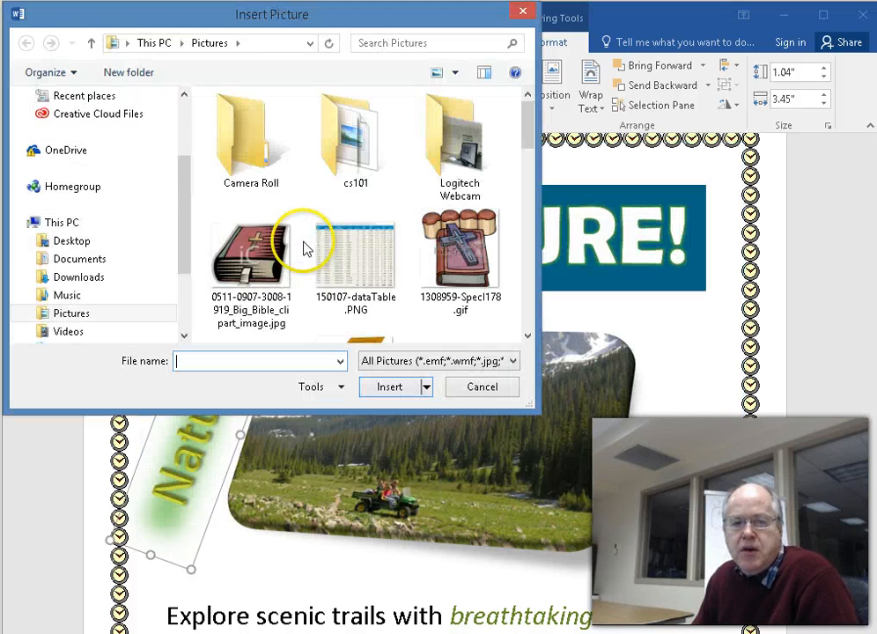
pyautogui.moveTo(533, 133); pyautogui.dragTo(533, 265)
pyautogui.doubleClick(246, 279)
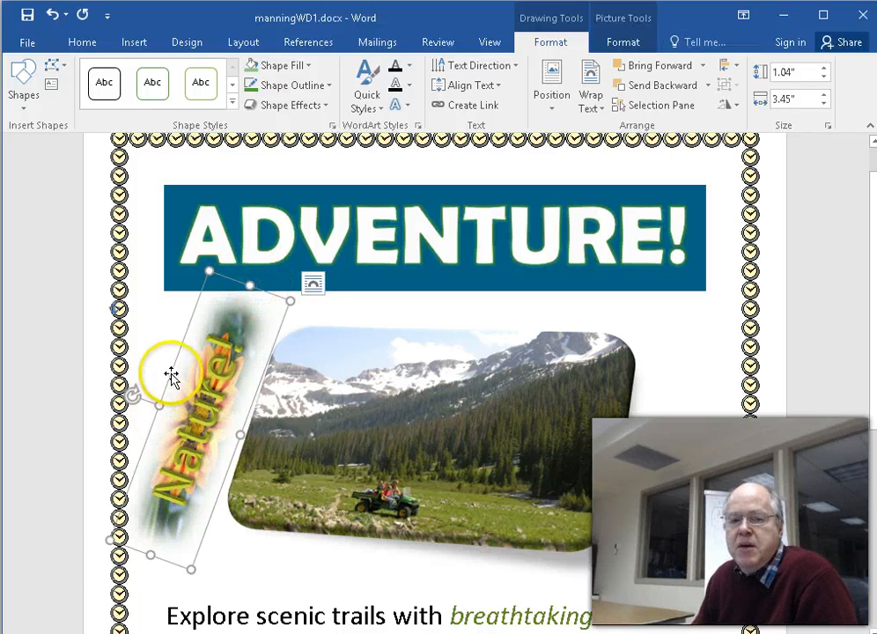
# Try the "Nature!" box at the landscape picture's right edge, rotated so the word slopes downward
pyautogui.moveTo(176, 367); pyautogui.dragTo(486, 382)
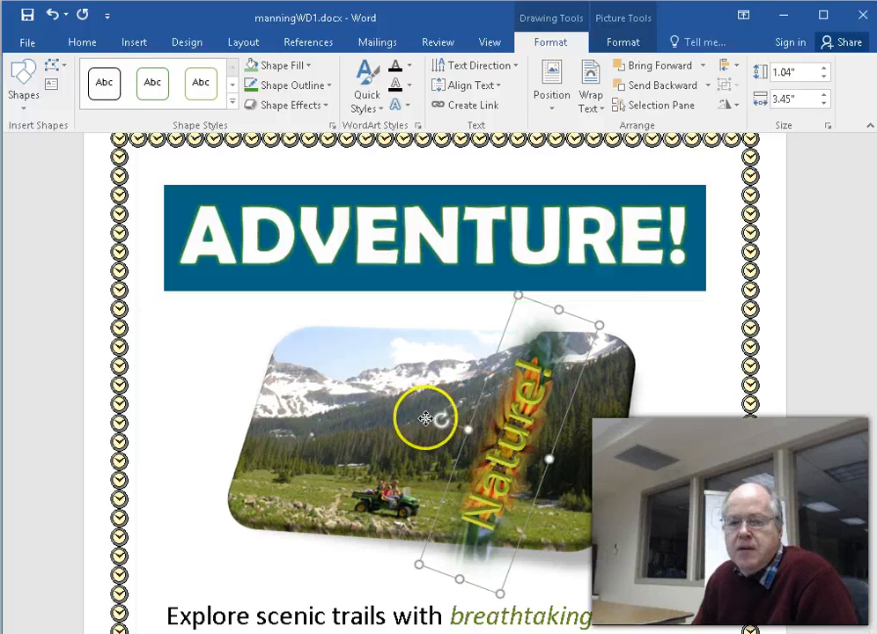
pyautogui.moveTo(439, 416); pyautogui.dragTo(622, 352)
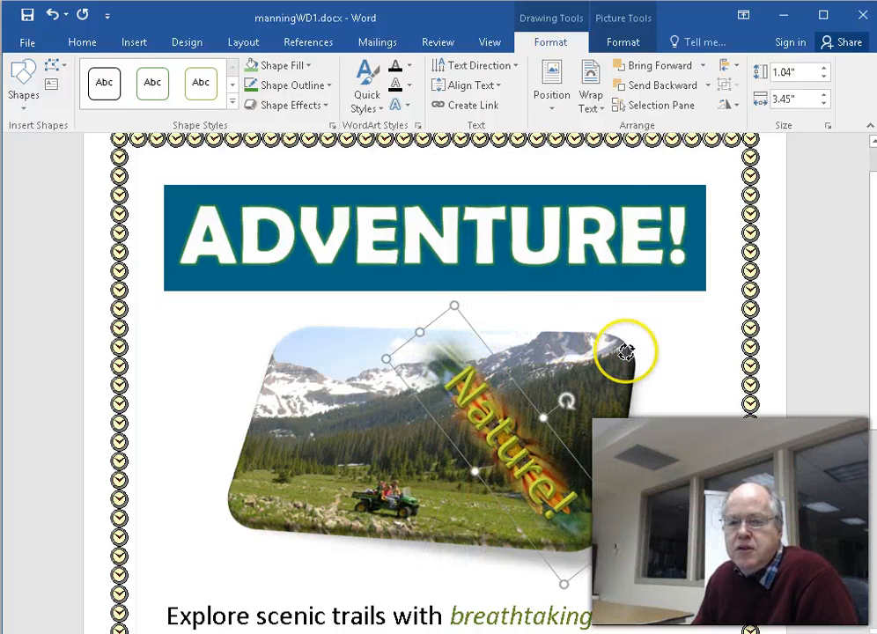
pyautogui.moveTo(574, 320); pyautogui.dragTo(629, 341)
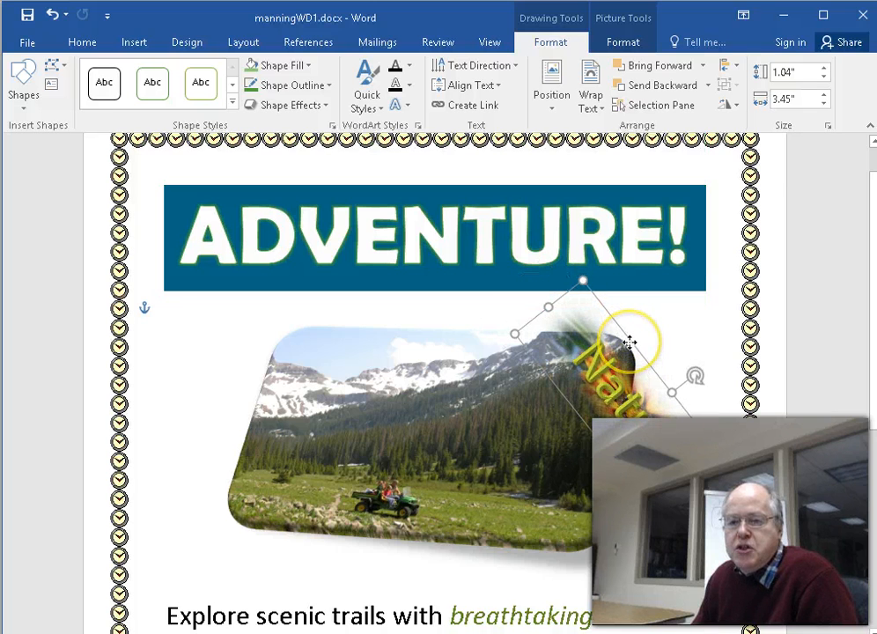
pyautogui.moveTo(694, 372); pyautogui.dragTo(579, 528)
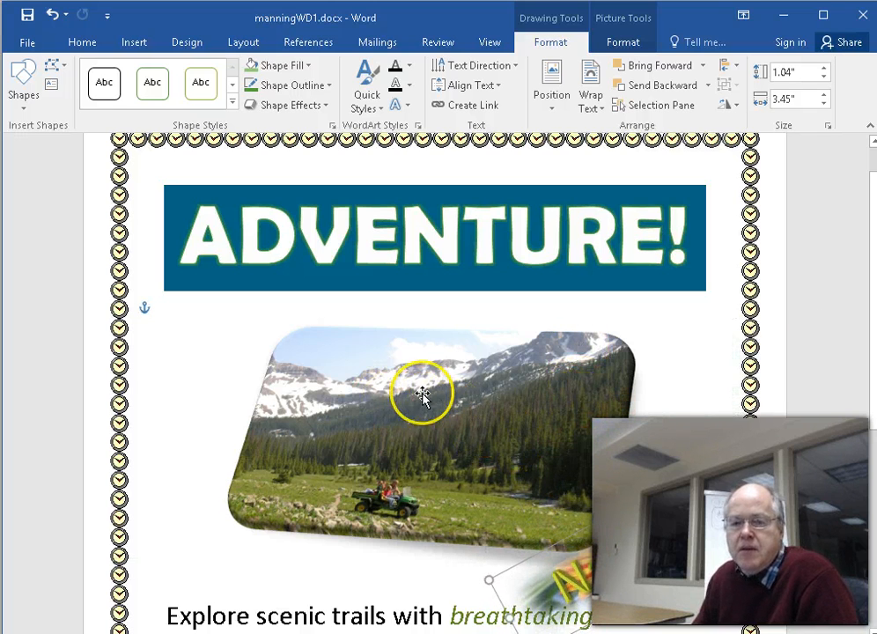
# Place the "Nature!" box along the landscape picture's left edge, tilted about 70 degrees counterclockwise, just below the ADVENTURE! heading
pyautogui.moveTo(602, 483); pyautogui.dragTo(487, 451)
pyautogui.moveTo(645, 456); pyautogui.dragTo(205, 319)
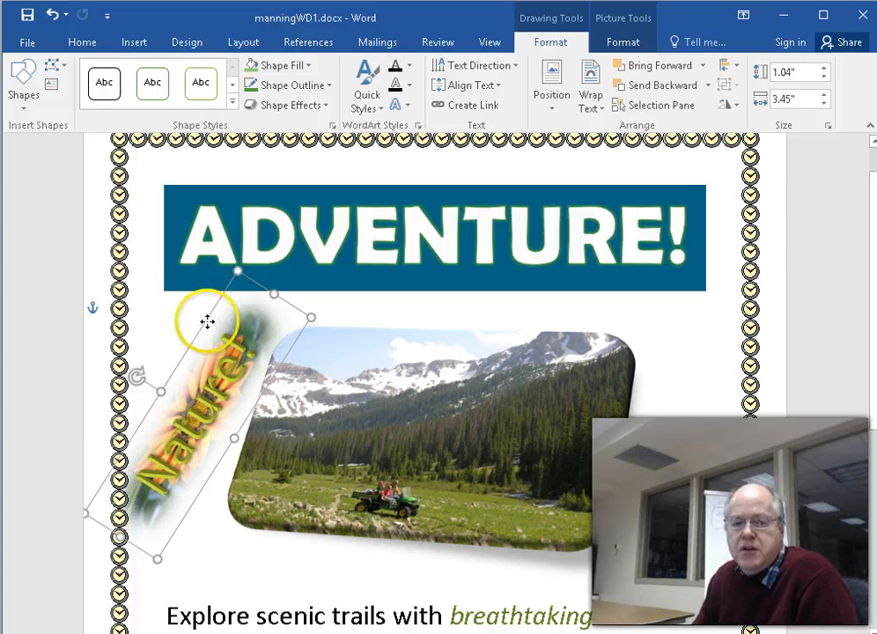
pyautogui.moveTo(133, 376)
pyautogui.mouseDown()
pyautogui.moveTo(121, 371)
pyautogui.moveTo(127, 385)
pyautogui.mouseUp()
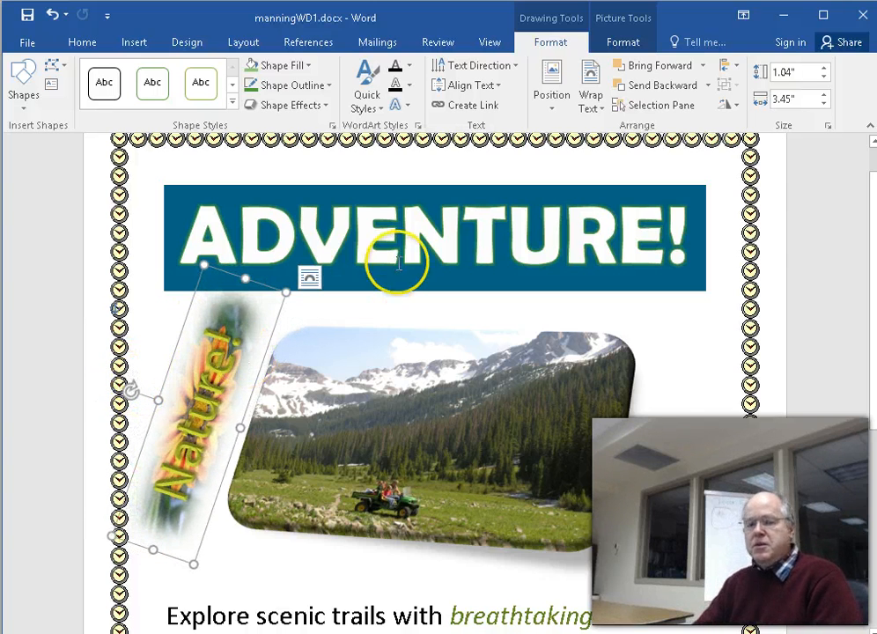
pyautogui.moveTo(220, 273); pyautogui.dragTo(215, 306)
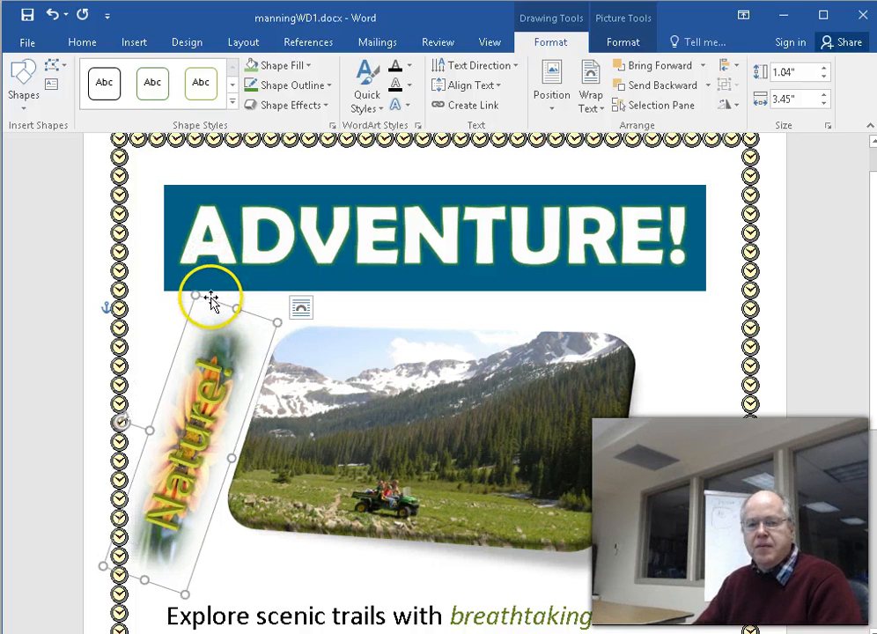
# Switch to the textbook in the browser and page forward to WD 44 to read about vertical page alignment
pyautogui.hotkey('alt', 'Tab')
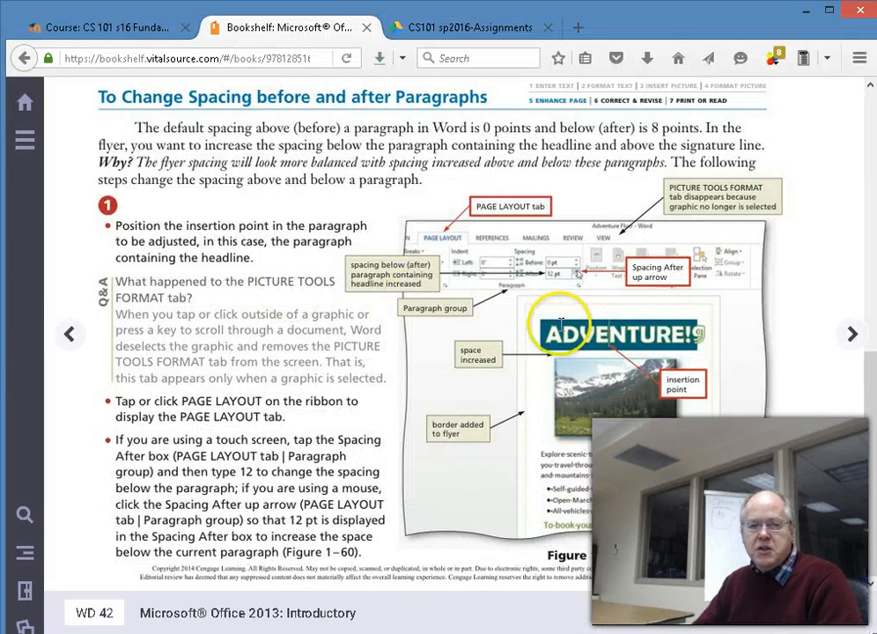
pyautogui.click(853, 336)
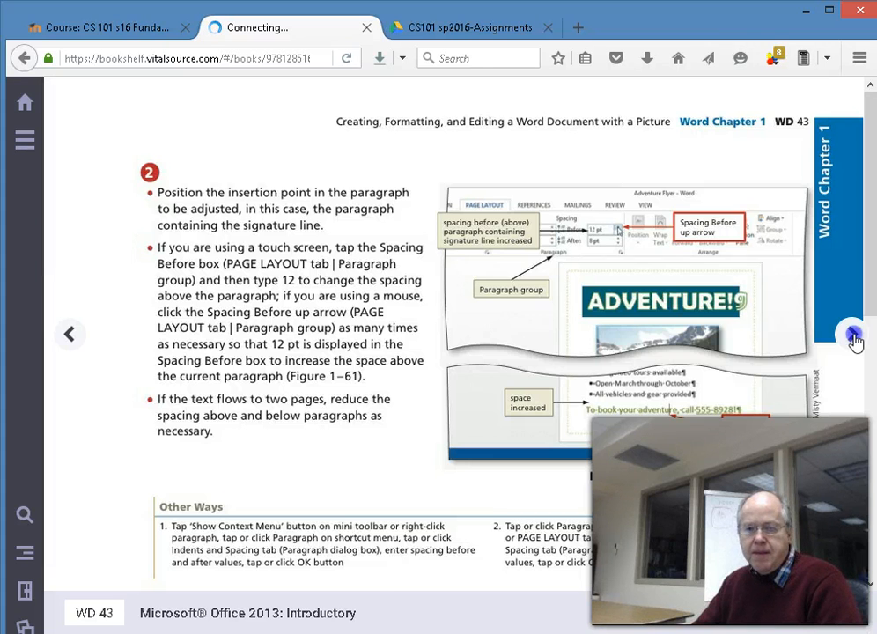
pyautogui.click(853, 336)
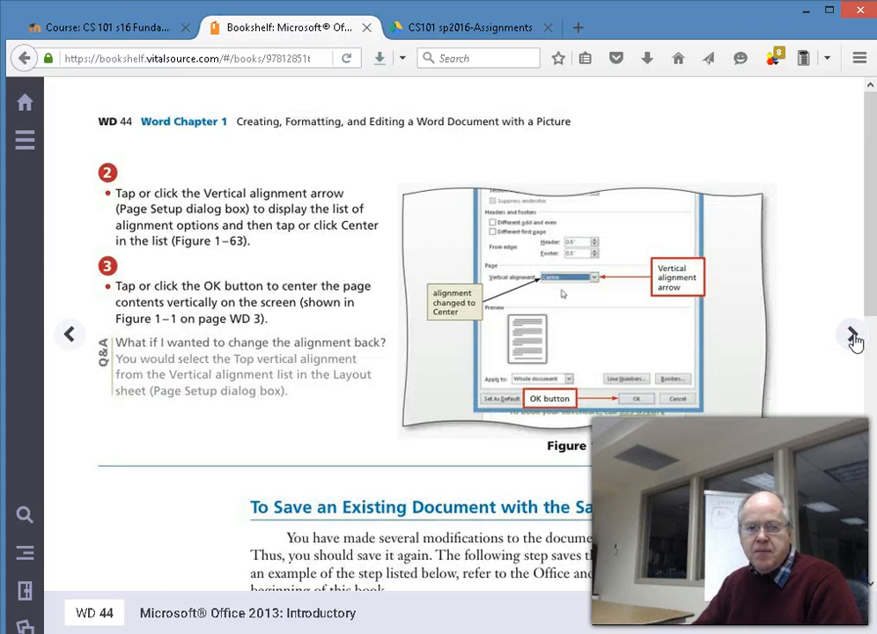
# Page the textbook forward from WD 44 to WD 47, skimming document properties, exiting Word and reopening the document
pyautogui.click(853, 336)
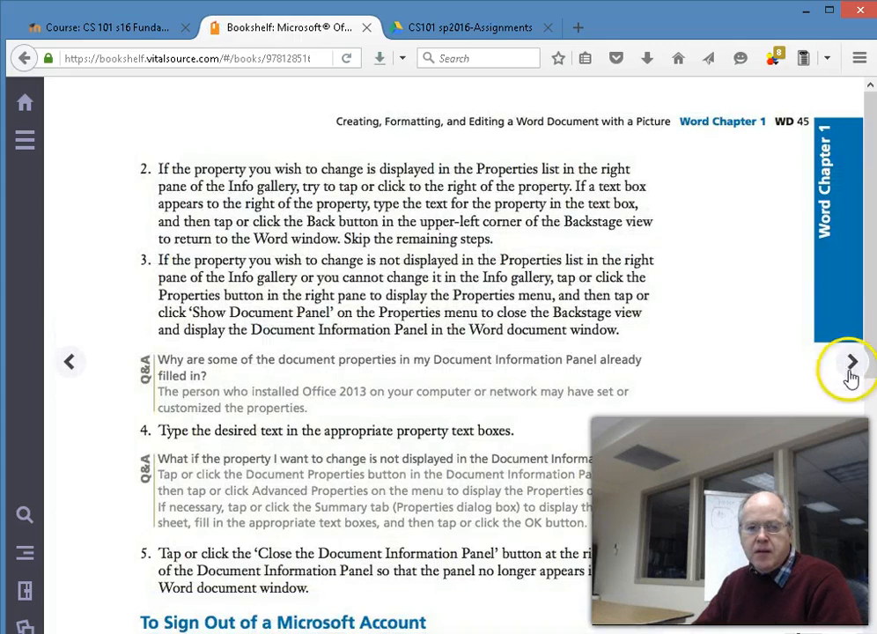
pyautogui.scroll(-3, 580, 414)
pyautogui.scroll(-4, 580, 416)
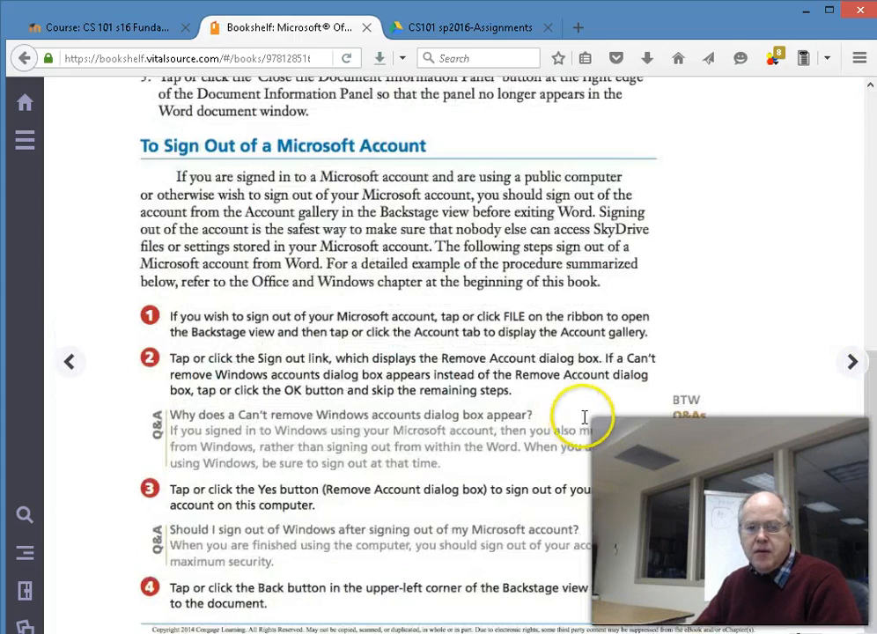
pyautogui.click(856, 365)
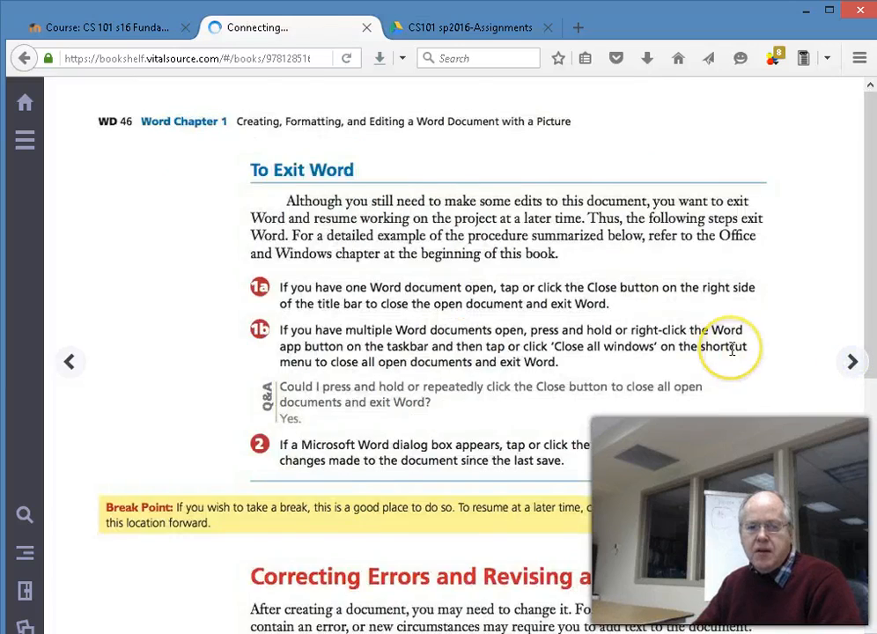
pyautogui.scroll(-4, 732, 348)
pyautogui.scroll(-1, 731, 349)
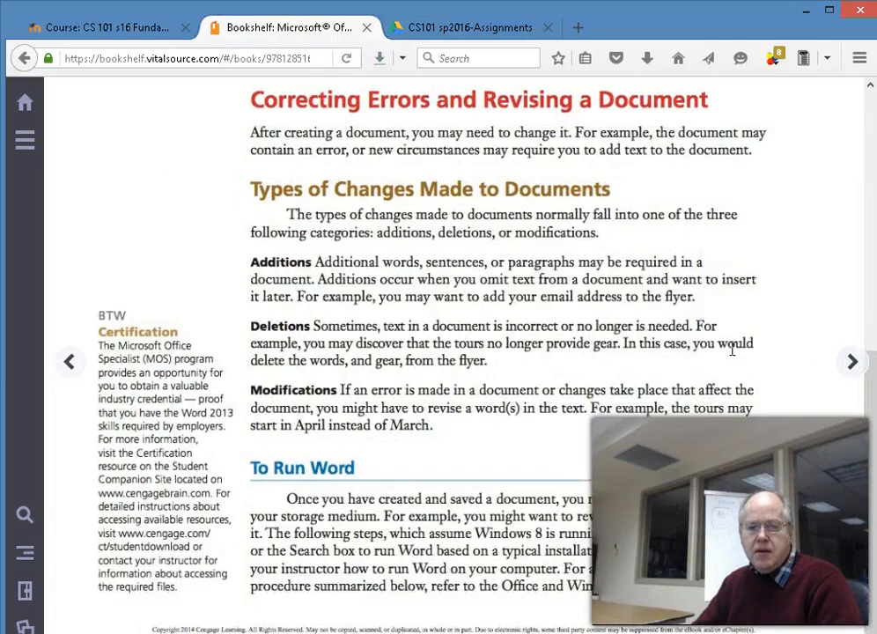
pyautogui.click(851, 361)
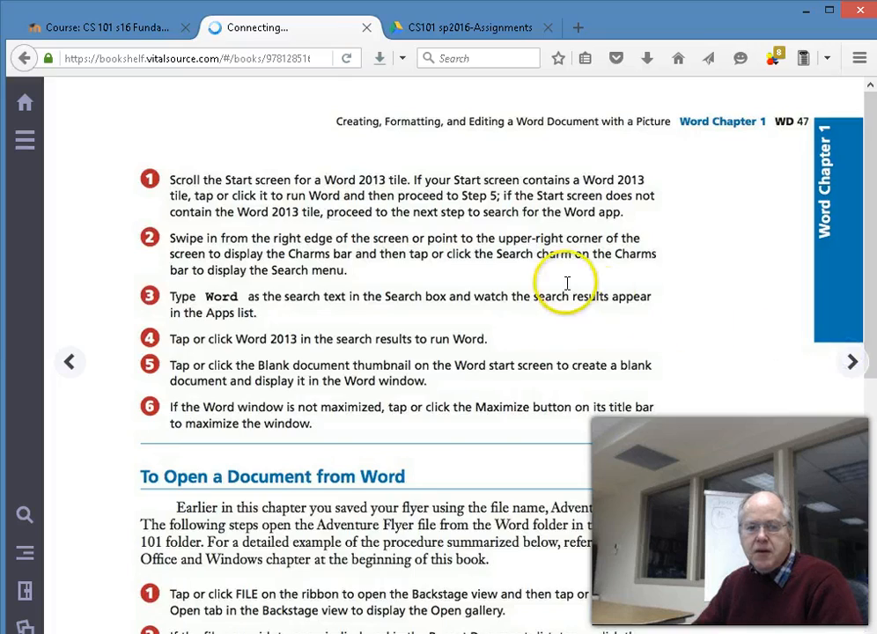
pyautogui.scroll(-7, 568, 284)
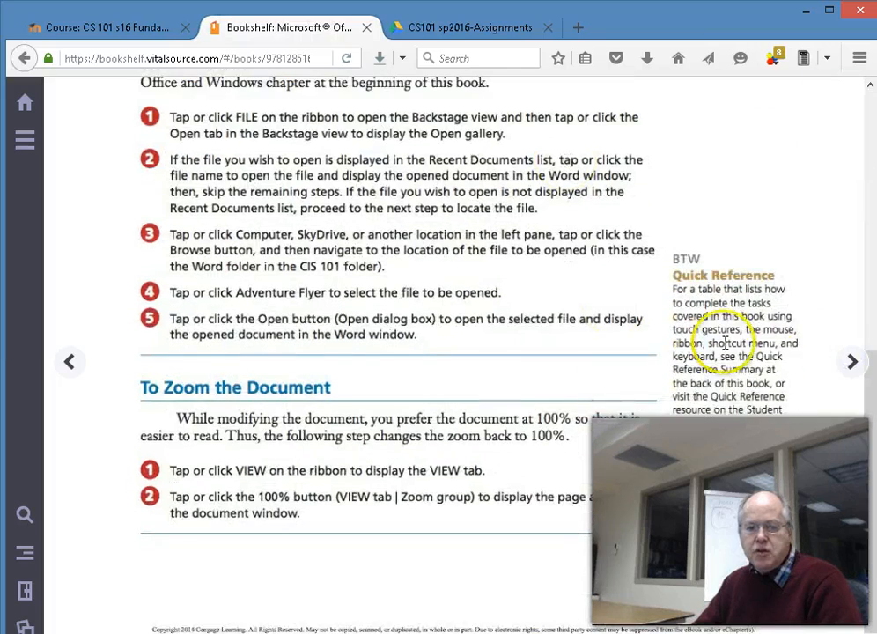
# Read on through WD 50 about inserting, deleting and moving text and saving under the same file name
pyautogui.click(852, 362)
pyautogui.scroll(-3, 622, 328)
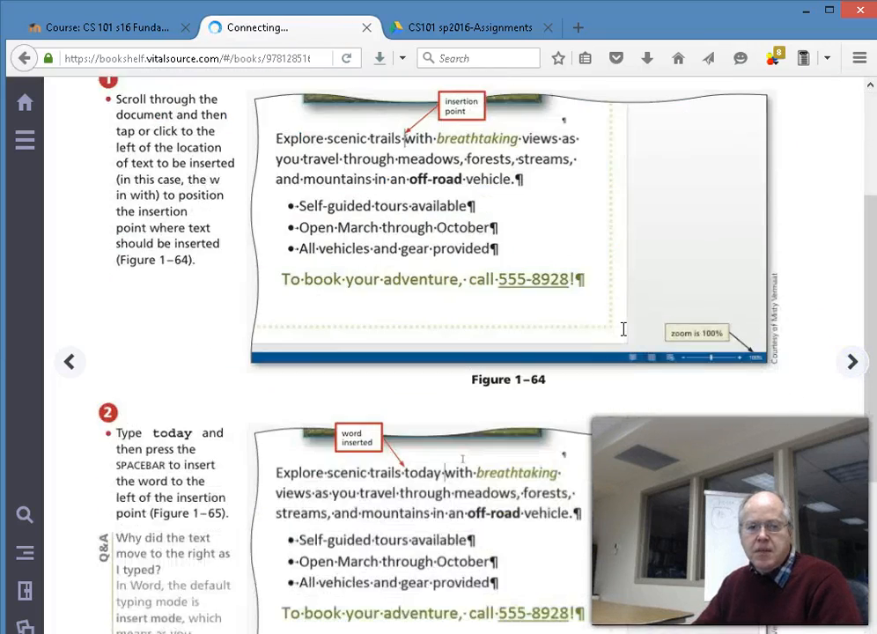
pyautogui.scroll(-3, 623, 330)
pyautogui.scroll(-2, 624, 328)
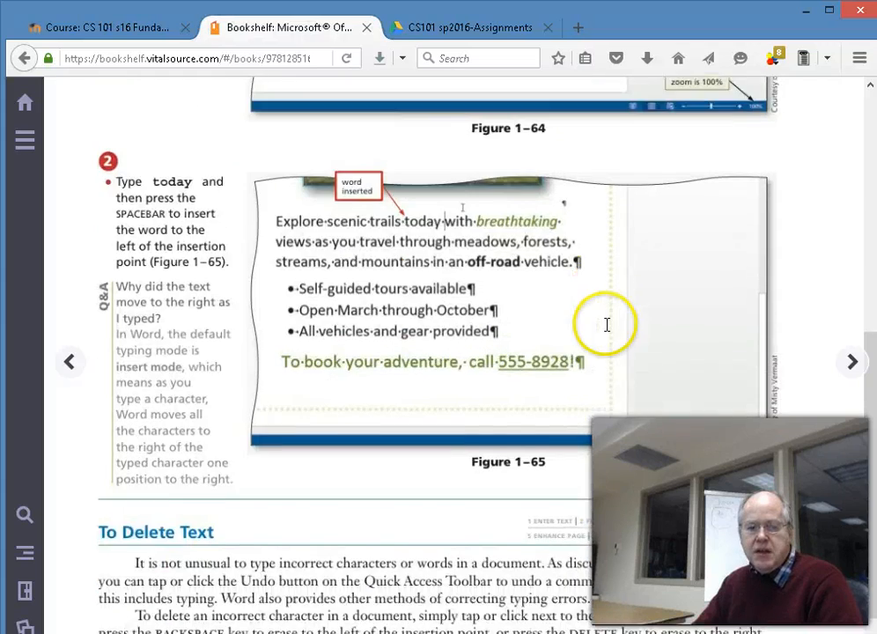
pyautogui.click(851, 362)
pyautogui.scroll(-7, 654, 323)
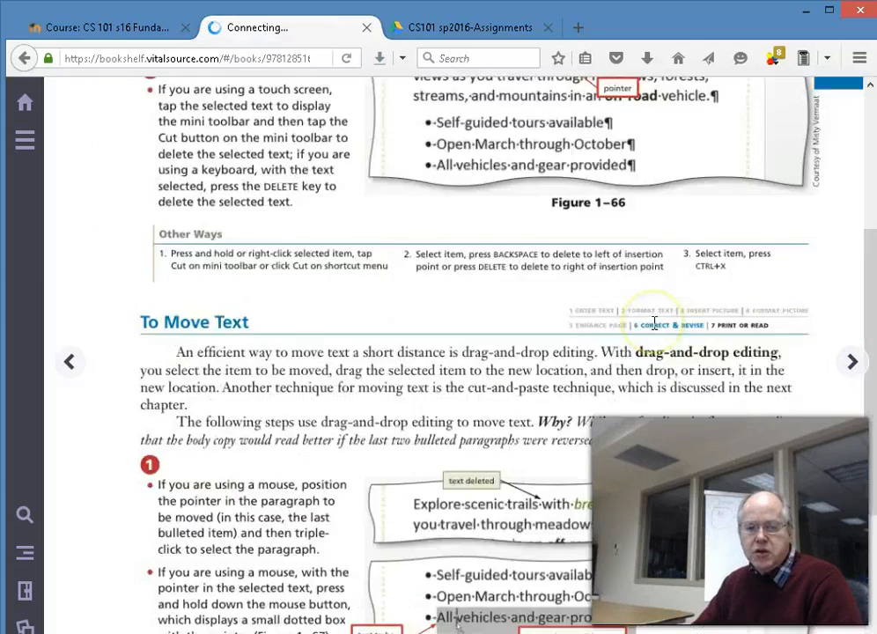
pyautogui.click(852, 362)
pyautogui.scroll(-5, 650, 327)
pyautogui.scroll(-1, 651, 326)
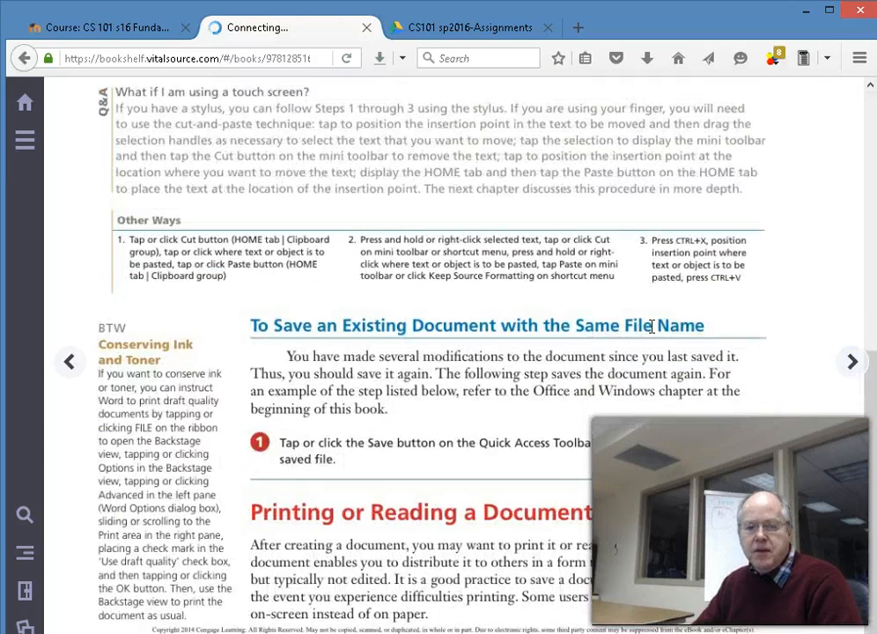
# Page on to WD 52 and read the instructions for printing the document and switching to Read Mode
pyautogui.click(852, 362)
pyautogui.scroll(-1, 623, 312)
pyautogui.scroll(-5, 622, 311)
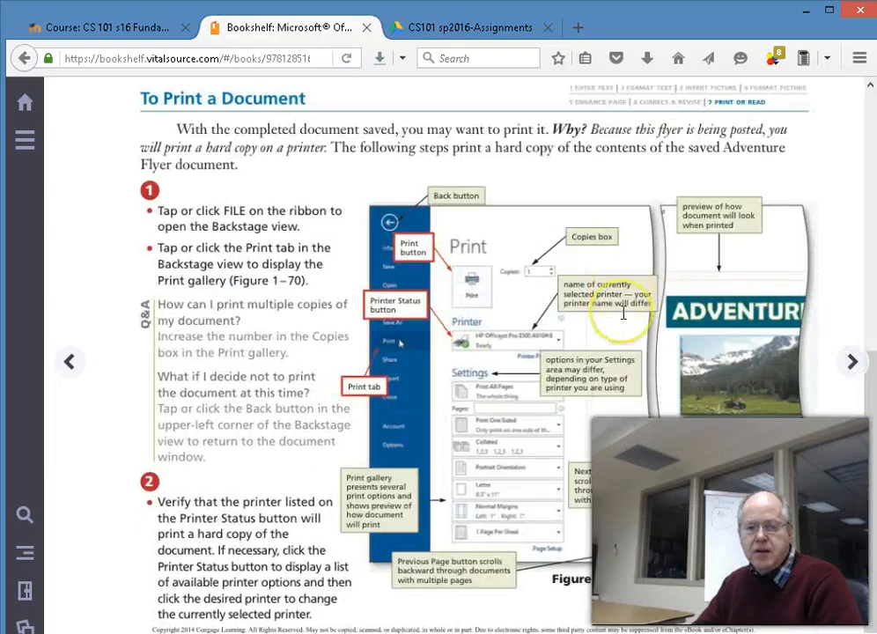
pyautogui.click(852, 362)
pyautogui.scroll(-6, 512, 317)
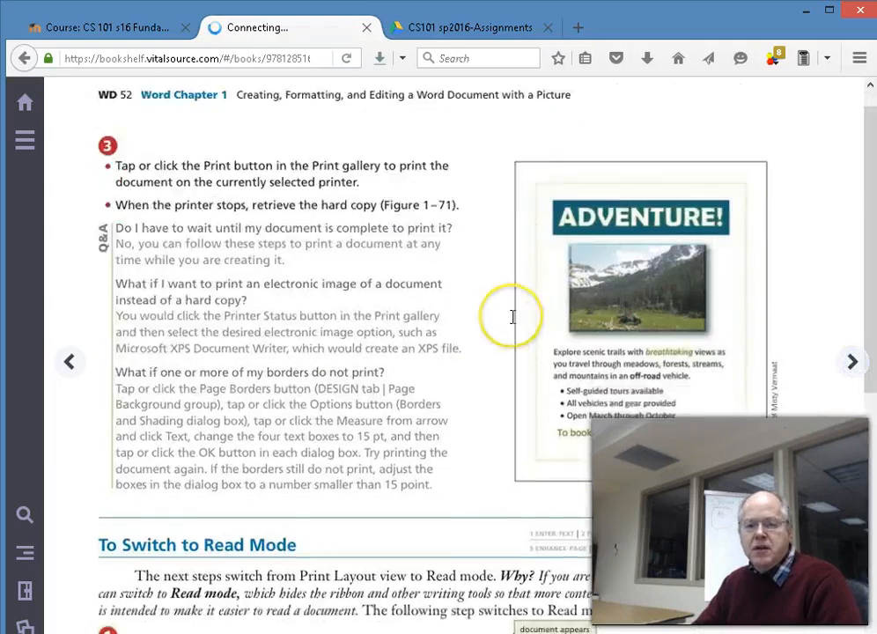
# Switch to Word, examine the file types offered for saving into the 2016Spring folder, and return to the flyer without saving
pyautogui.hotkey('alt', 'Tab')
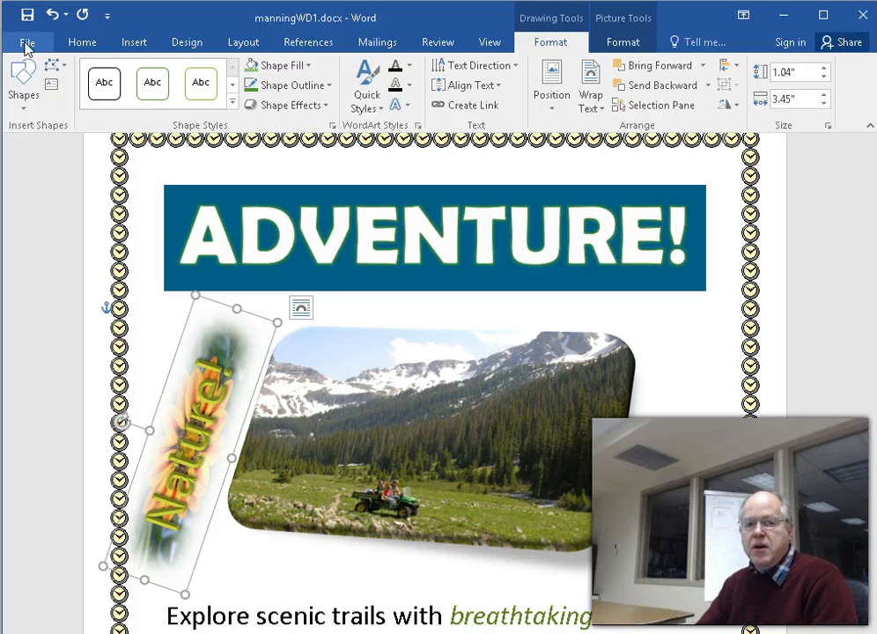
pyautogui.click(28, 44)
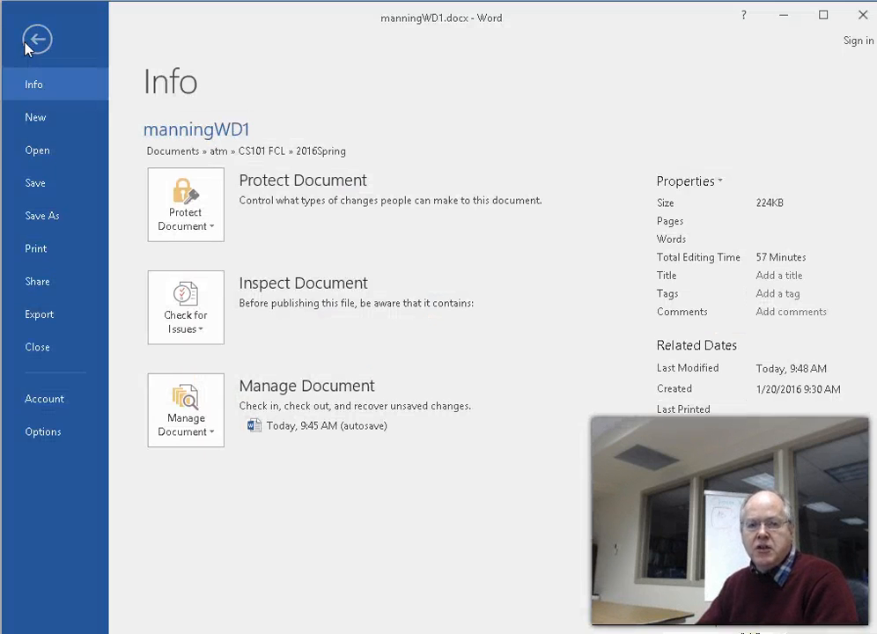
pyautogui.click(38, 226)
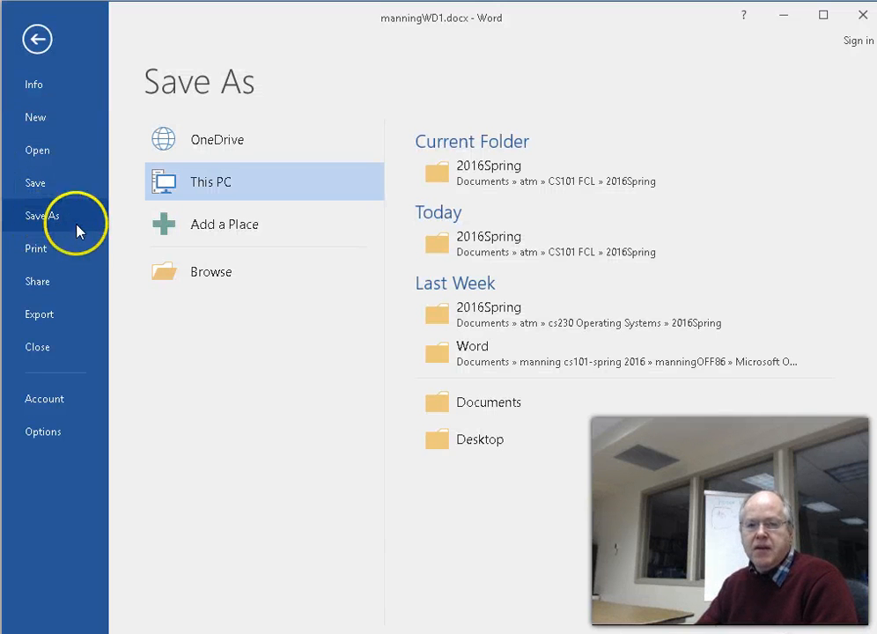
pyautogui.click(464, 175)
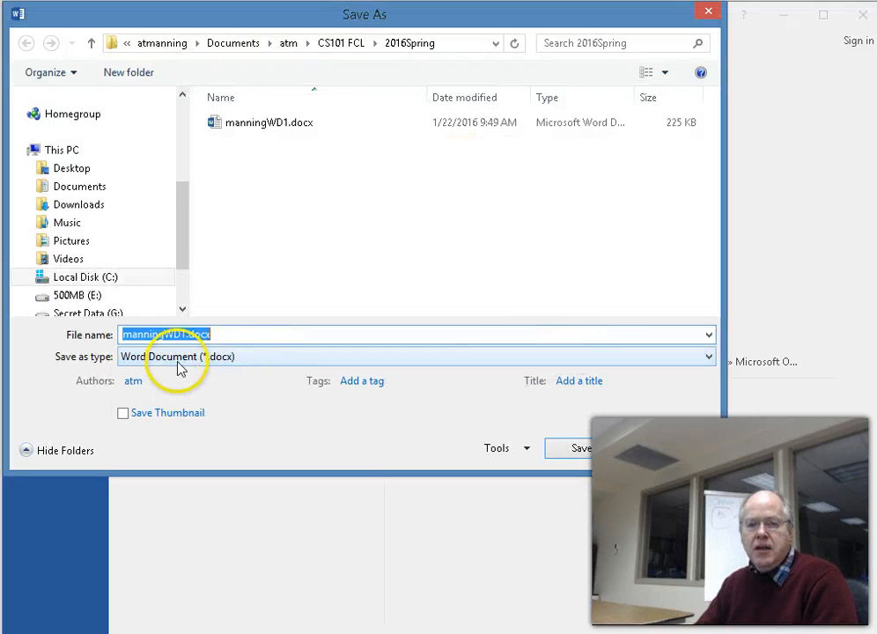
pyautogui.click(683, 359)
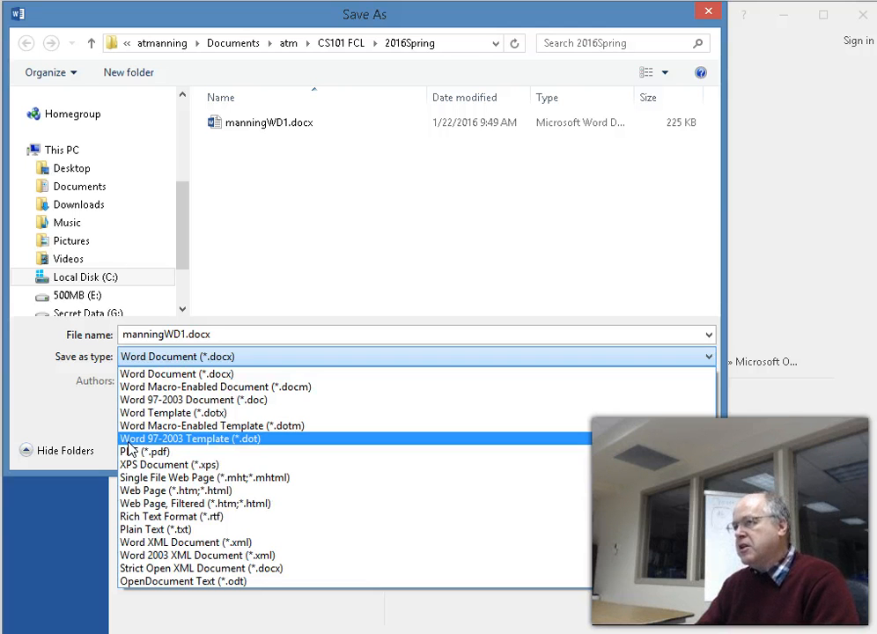
pyautogui.click(805, 430)
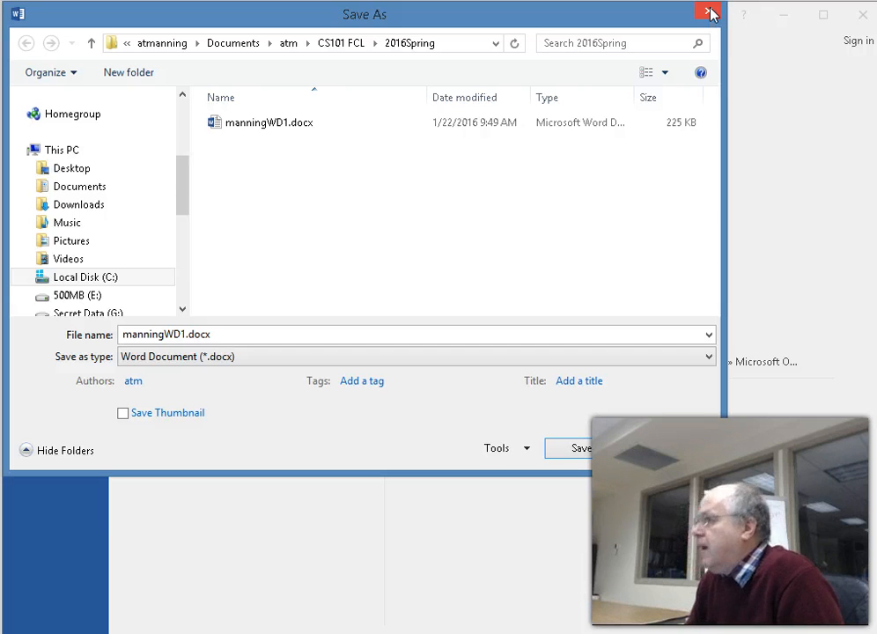
pyautogui.click(709, 12)
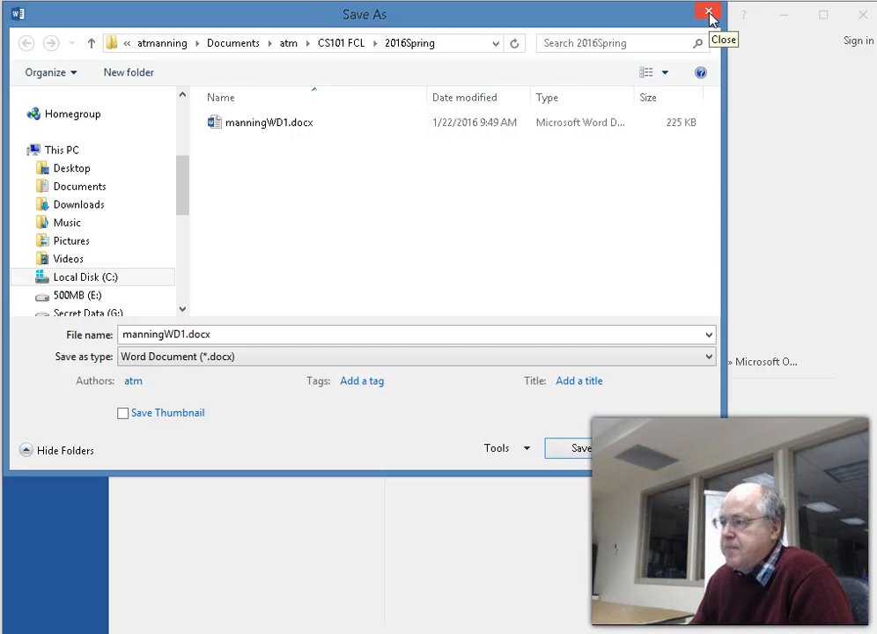
pyautogui.click(710, 14)
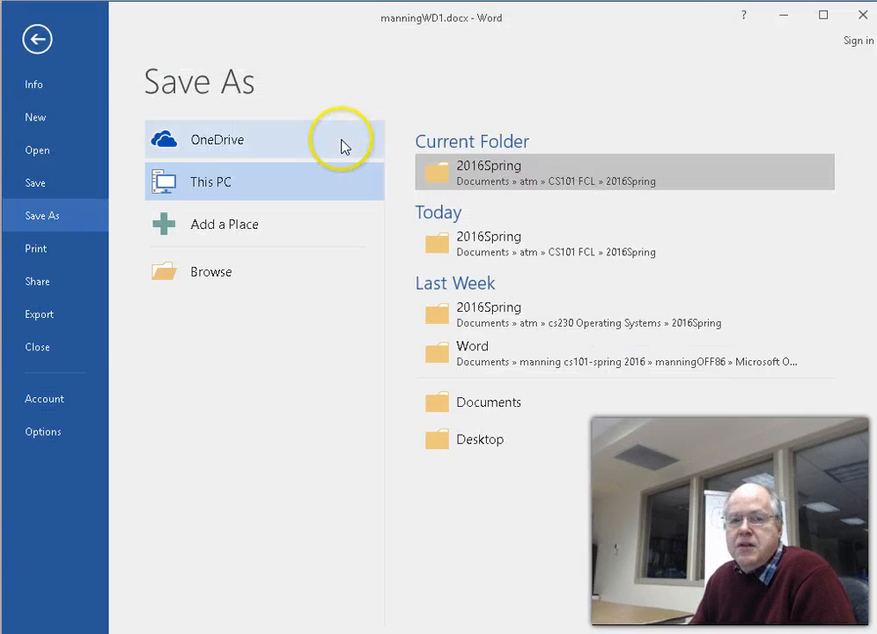
pyautogui.click(41, 44)
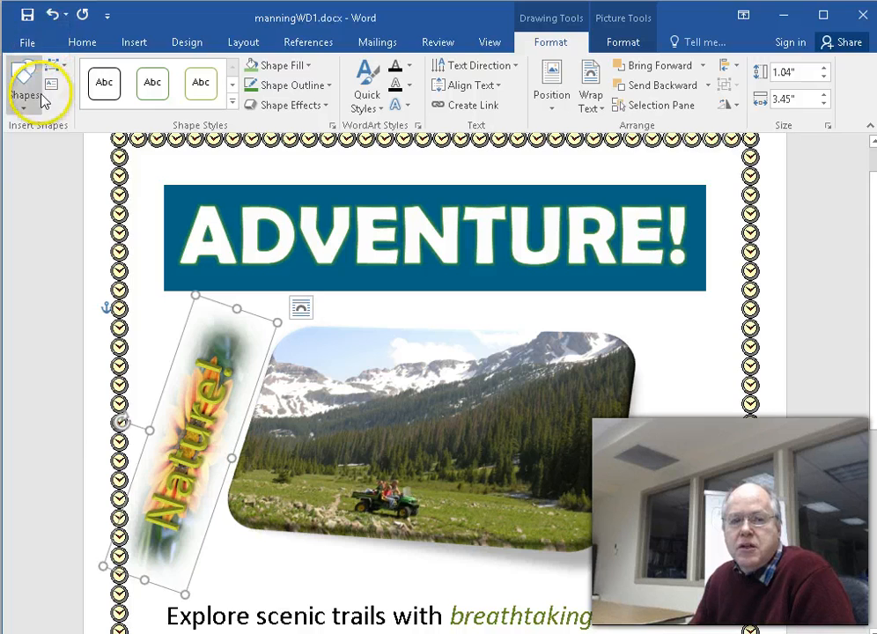
# Open the flyer's print settings and enable Print to File
pyautogui.click(29, 44)
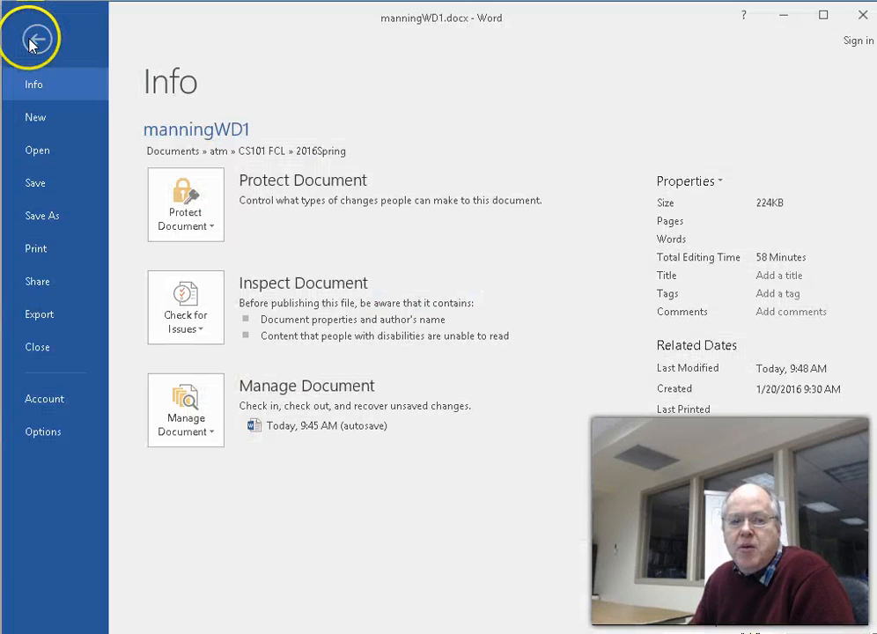
pyautogui.click(42, 255)
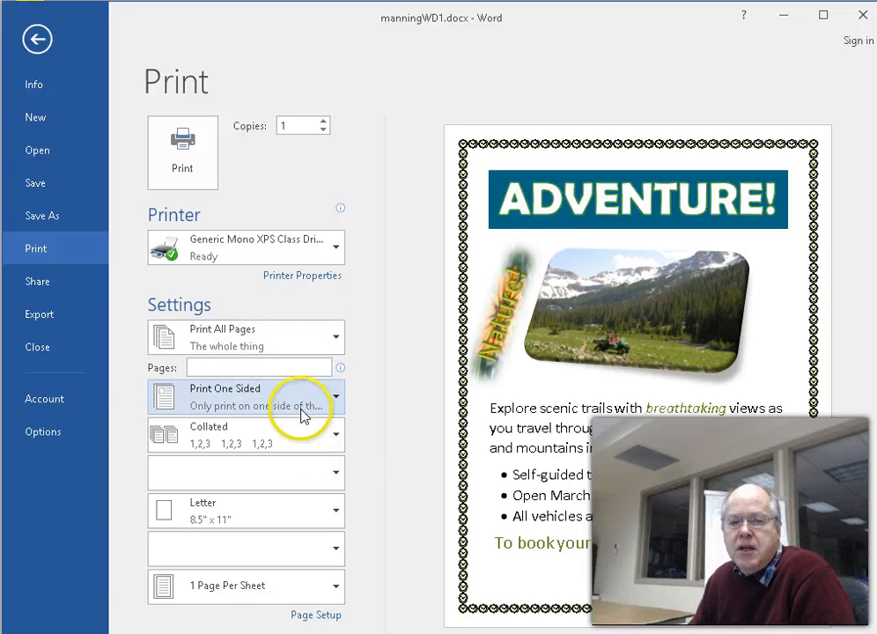
pyautogui.moveTo(193, 245)
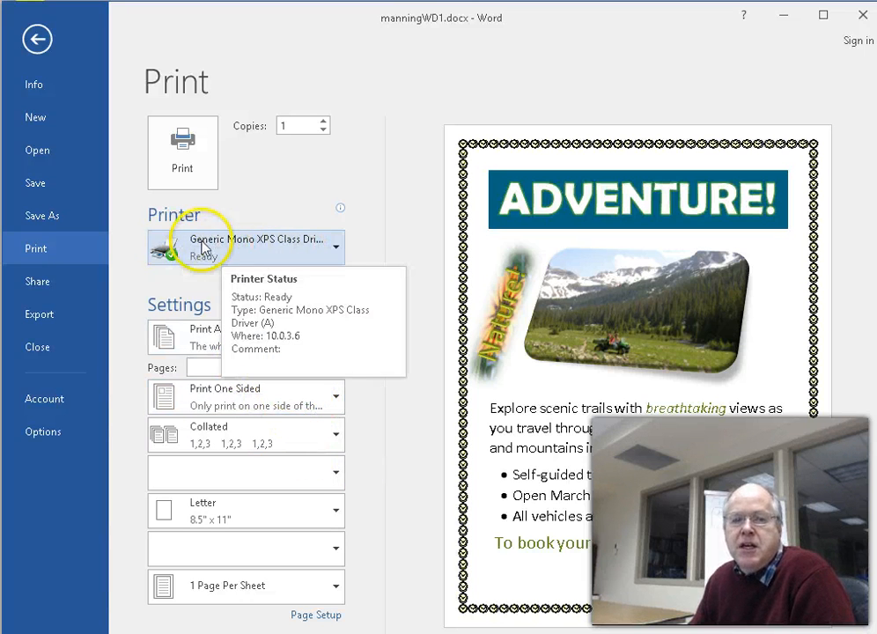
pyautogui.click(337, 251)
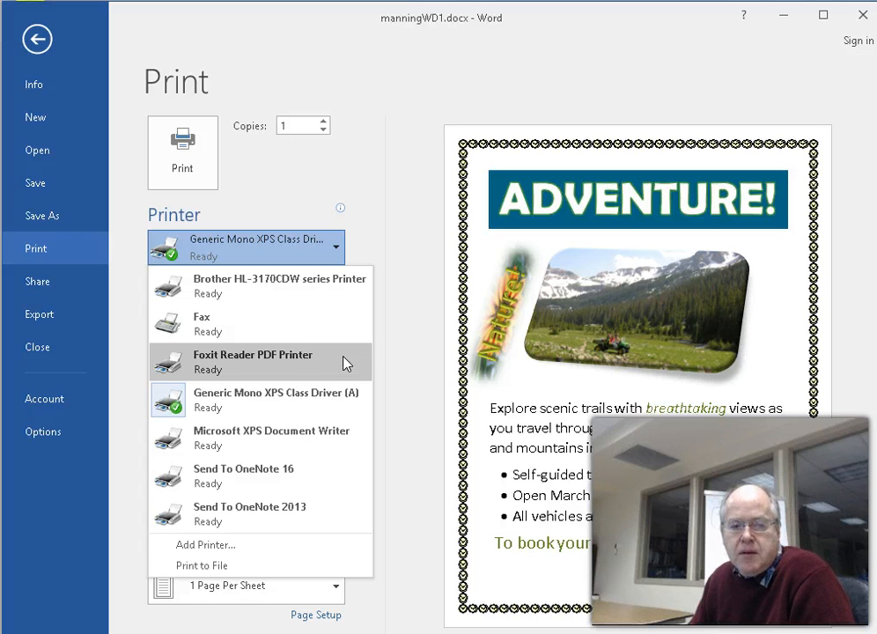
pyautogui.click(201, 568)
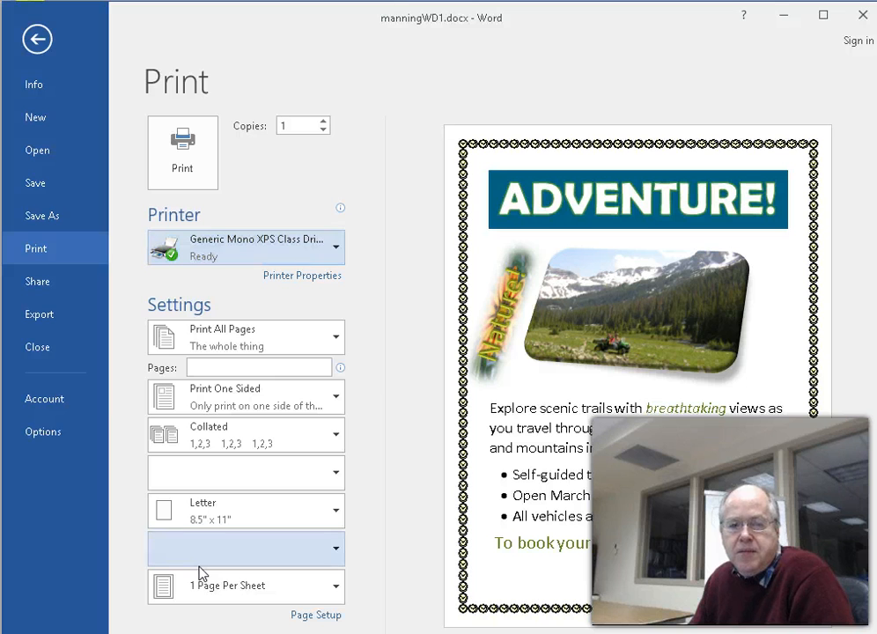
pyautogui.click(350, 514)
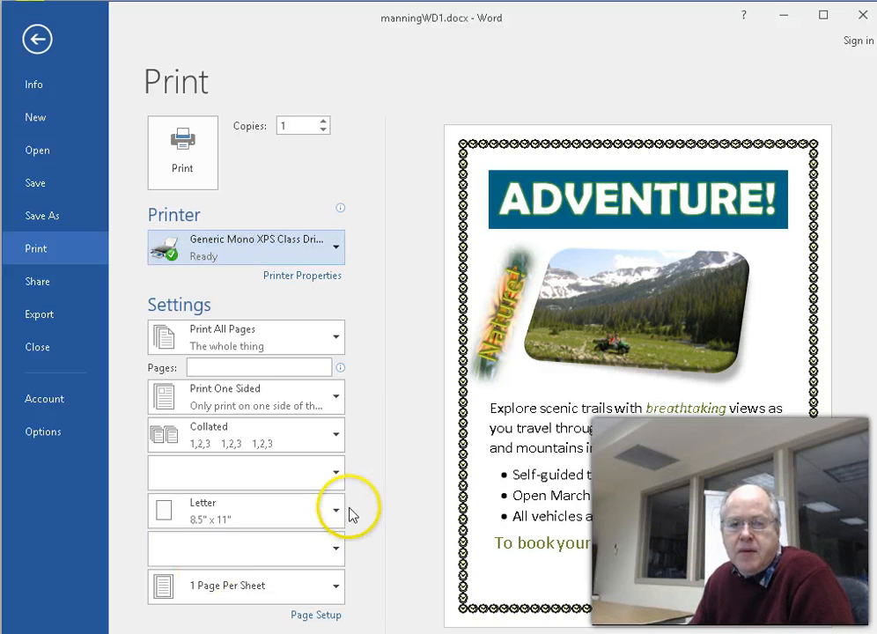
# Select the Foxit Reader PDF Printer as the printer and return to the flyer without printing
pyautogui.click(332, 250)
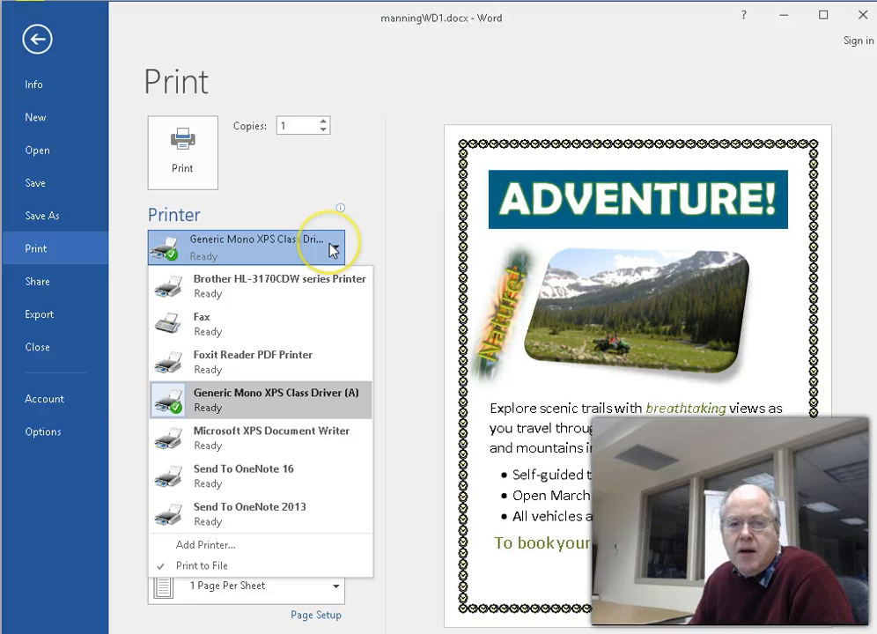
pyautogui.click(264, 370)
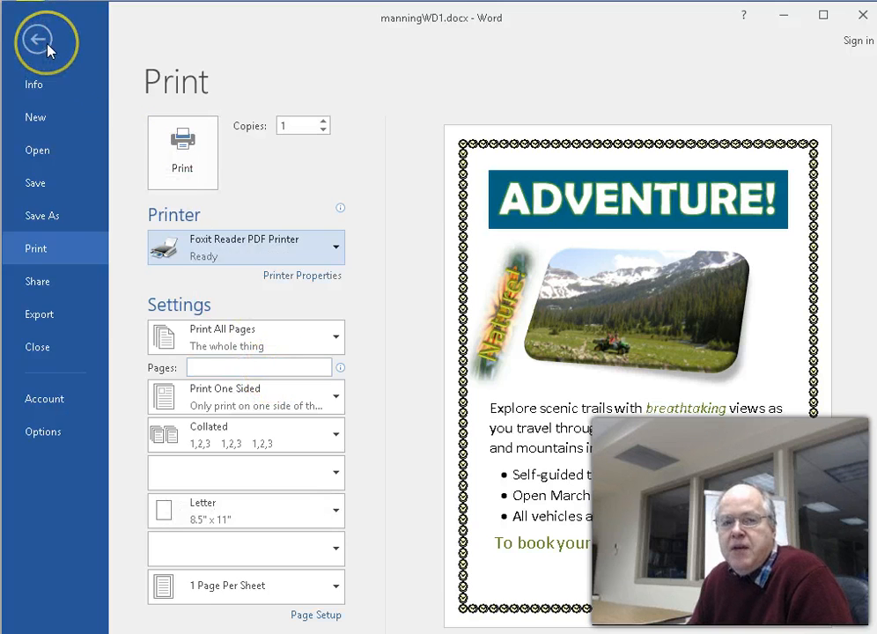
pyautogui.click(46, 42)
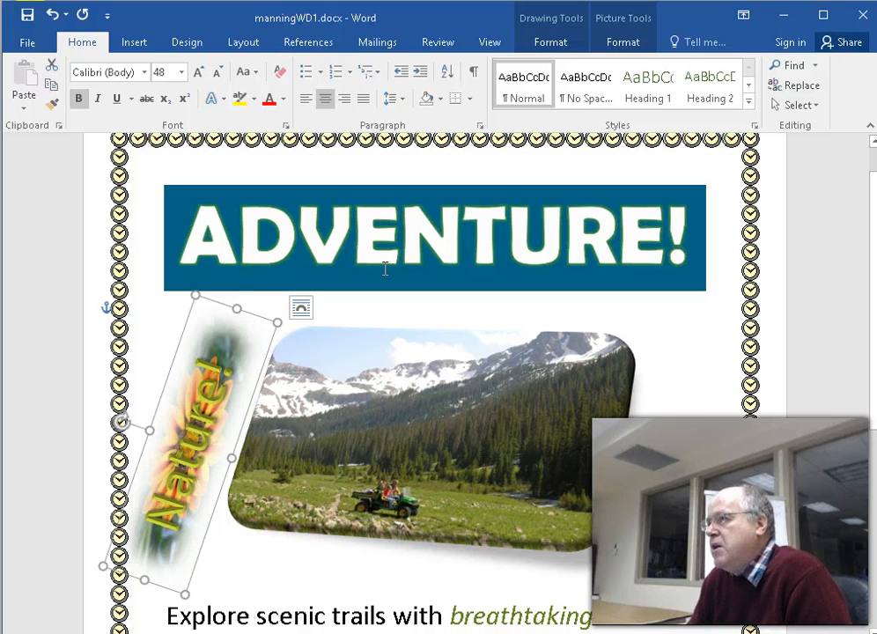
pyautogui.click(294, 431)
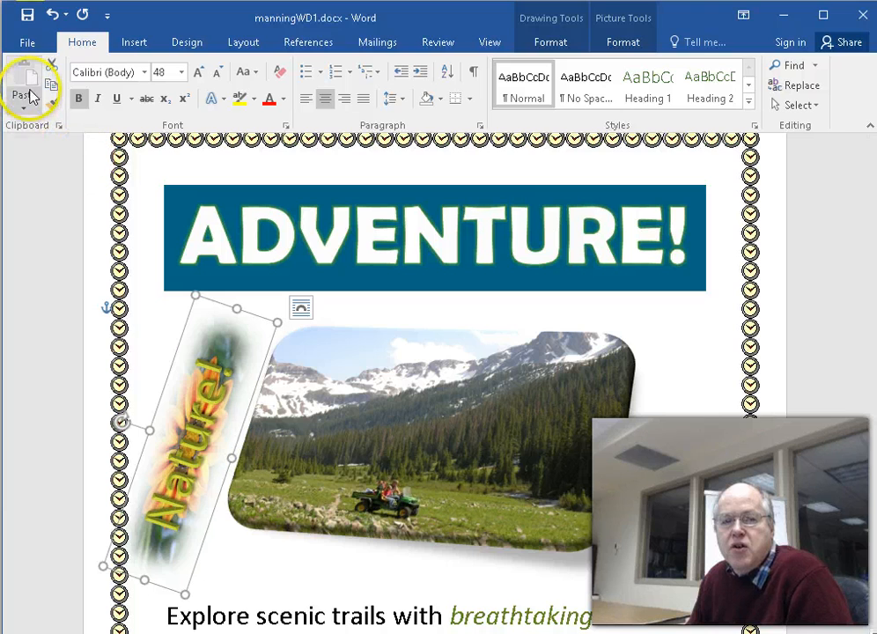
# Examine the file types for saving the flyer in the 2016Spring folder, select XPS Document, and cancel without saving
pyautogui.click(26, 44)
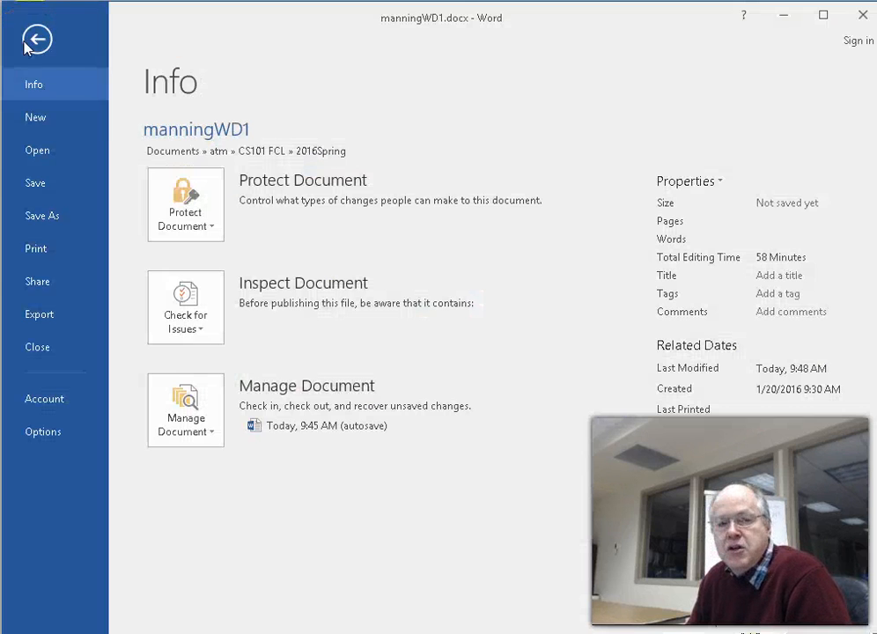
pyautogui.click(29, 211)
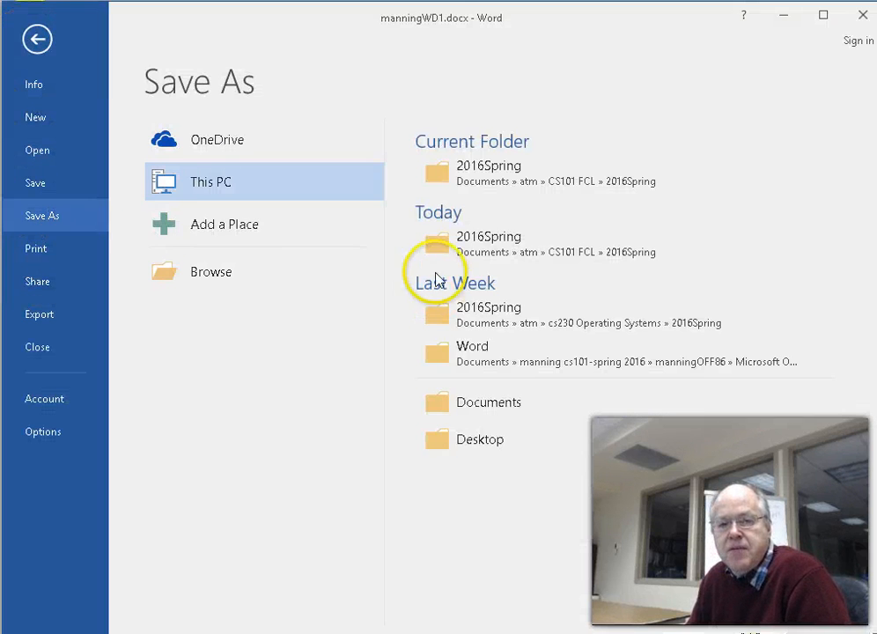
pyautogui.click(438, 168)
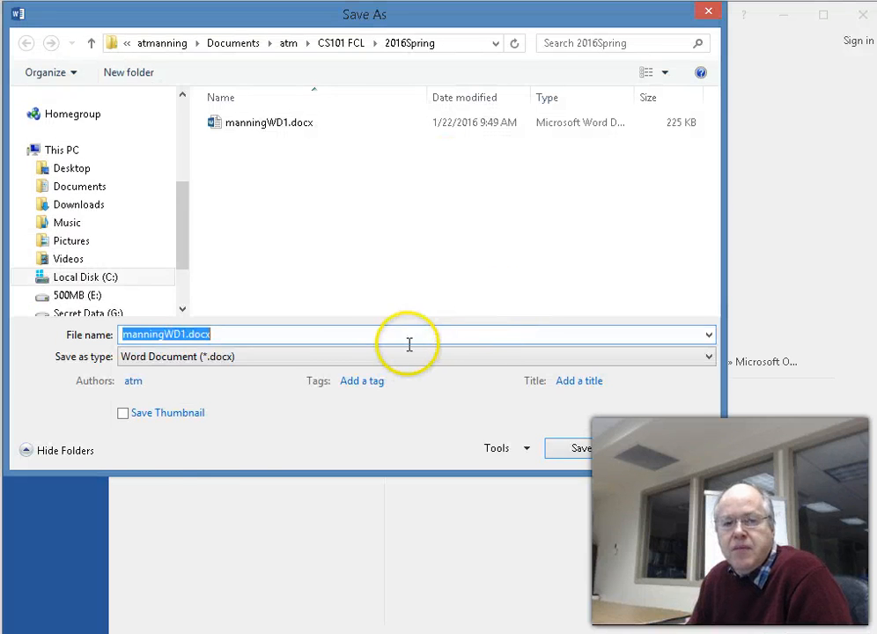
pyautogui.click(493, 358)
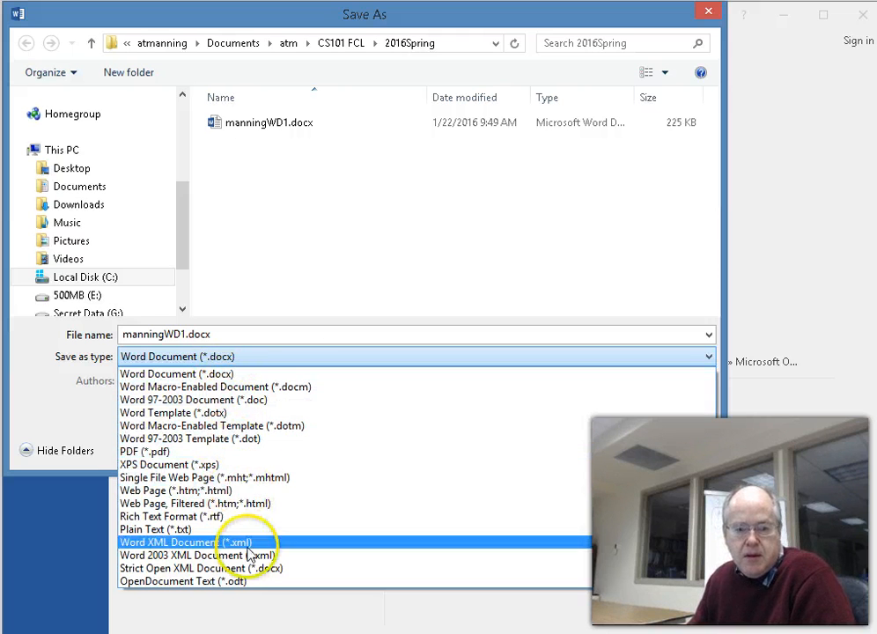
pyautogui.click(215, 585)
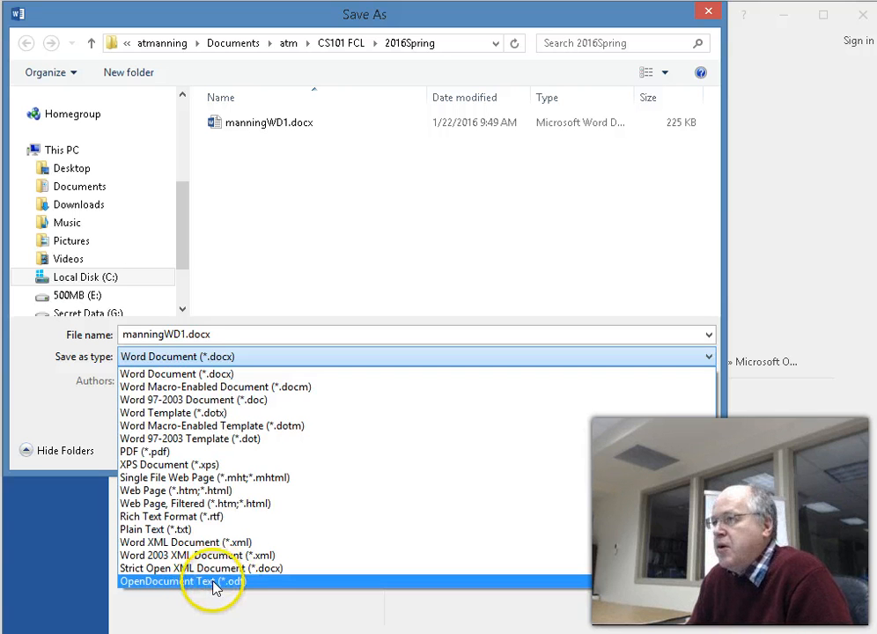
pyautogui.click(376, 467)
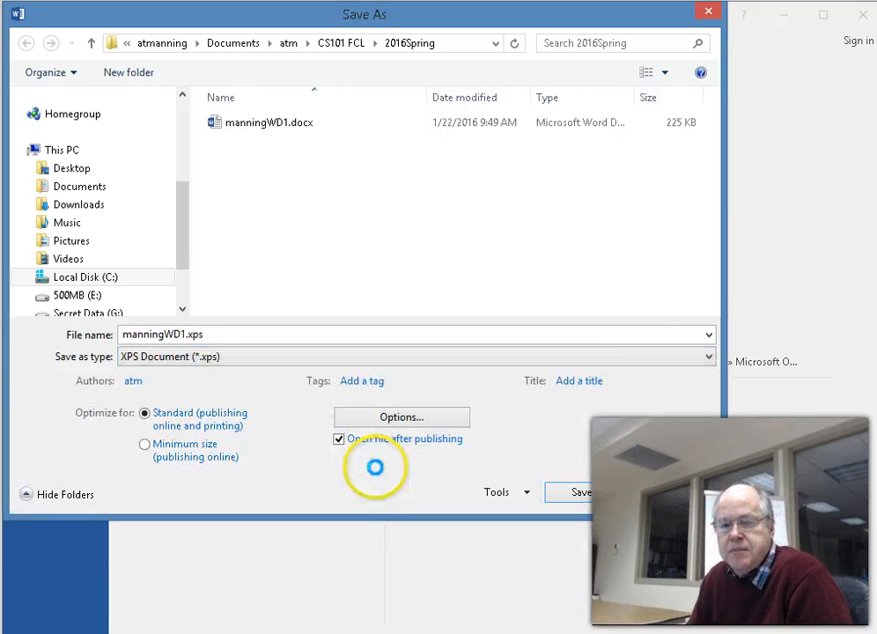
pyautogui.click(709, 12)
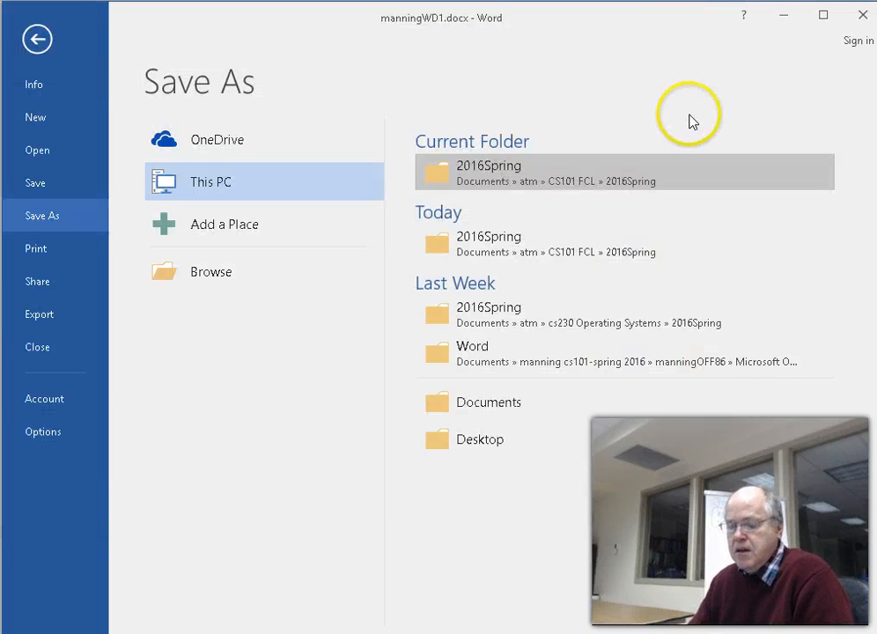
# Switch to the browser and open the WD1 assignment from the Documents section of the course page
pyautogui.hotkey('alt', 'Tab')
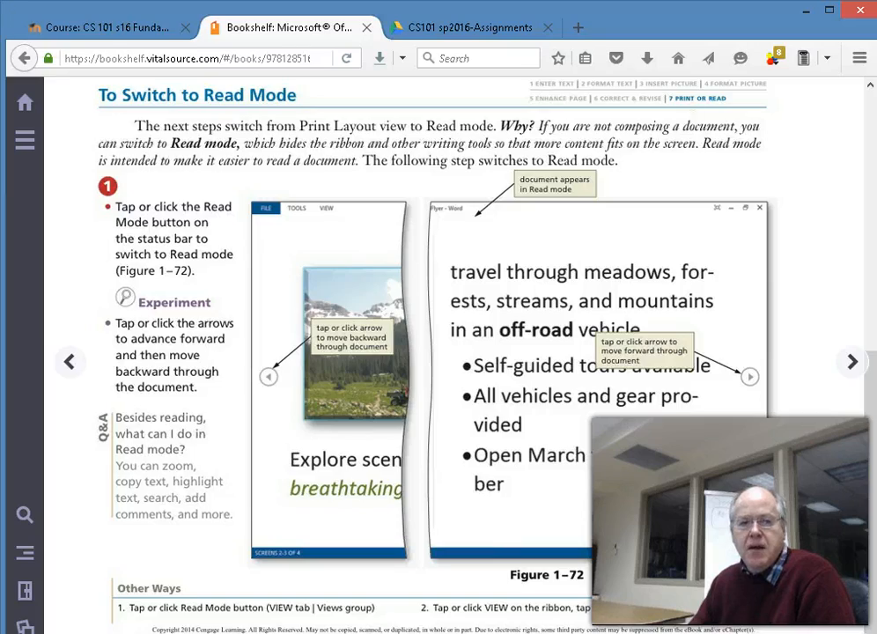
pyautogui.click(59, 27)
pyautogui.scroll(-15, 479, 370)
pyautogui.scroll(-20, 475, 374)
pyautogui.scroll(-5, 476, 375)
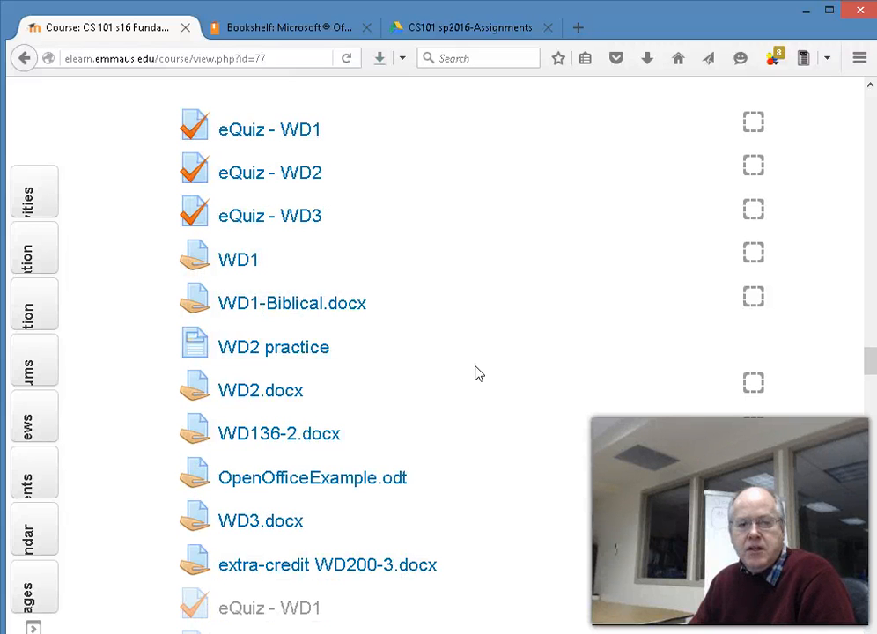
pyautogui.click(249, 264)
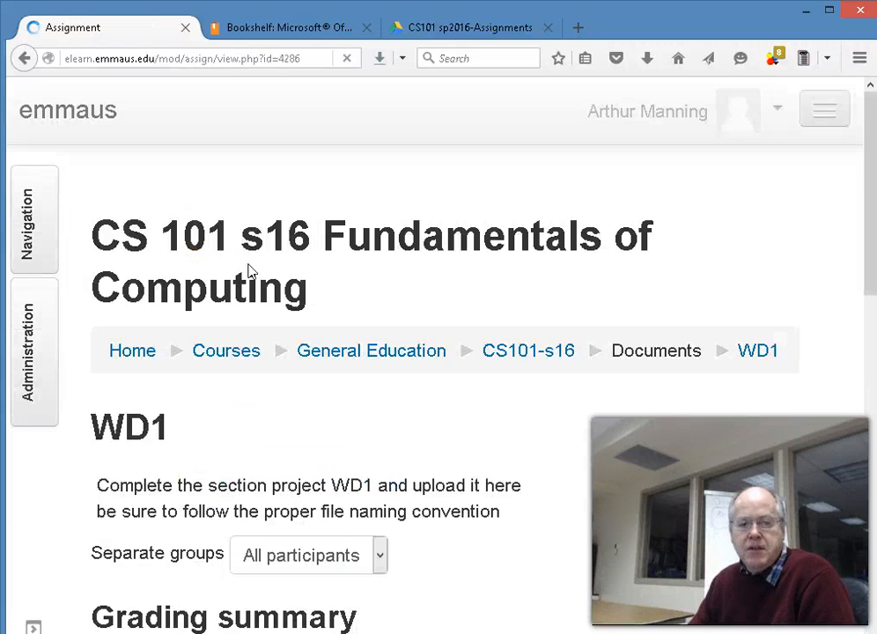
# Review the WD1 assignment's grading summary and submission status, and check the CS101 sp2016-Assignments schedule
pyautogui.scroll(-6, 414, 313)
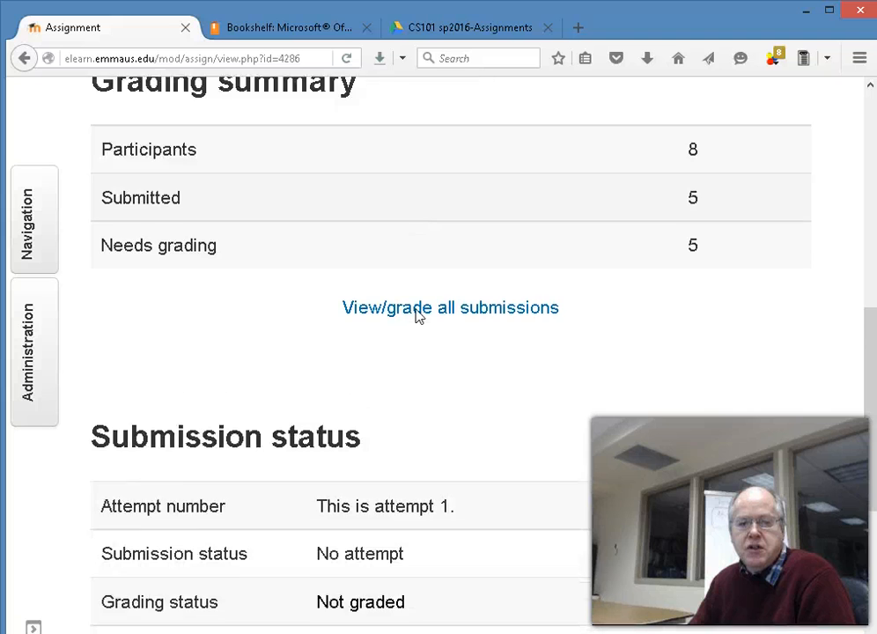
pyautogui.scroll(-4, 417, 315)
pyautogui.scroll(8, 417, 315)
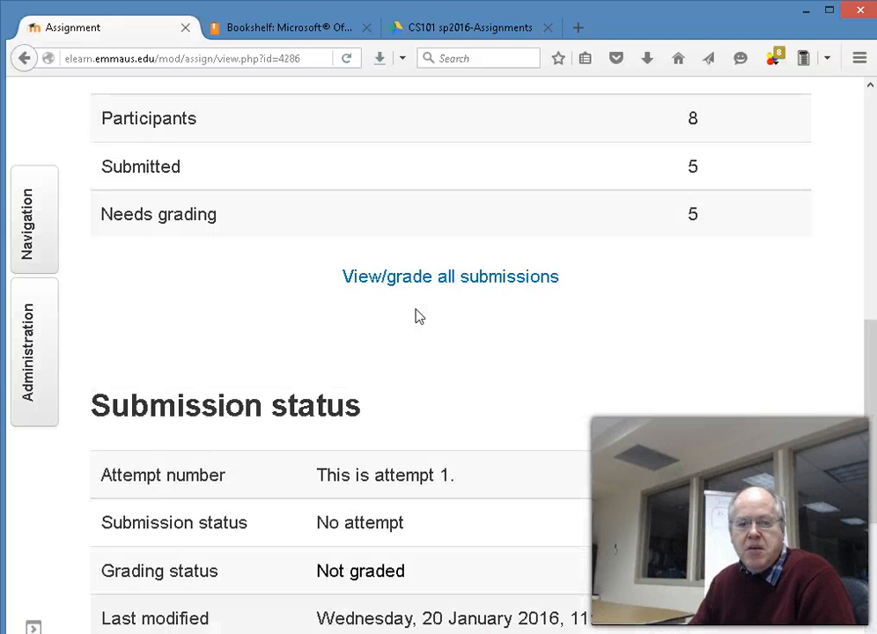
pyautogui.scroll(-3, 418, 315)
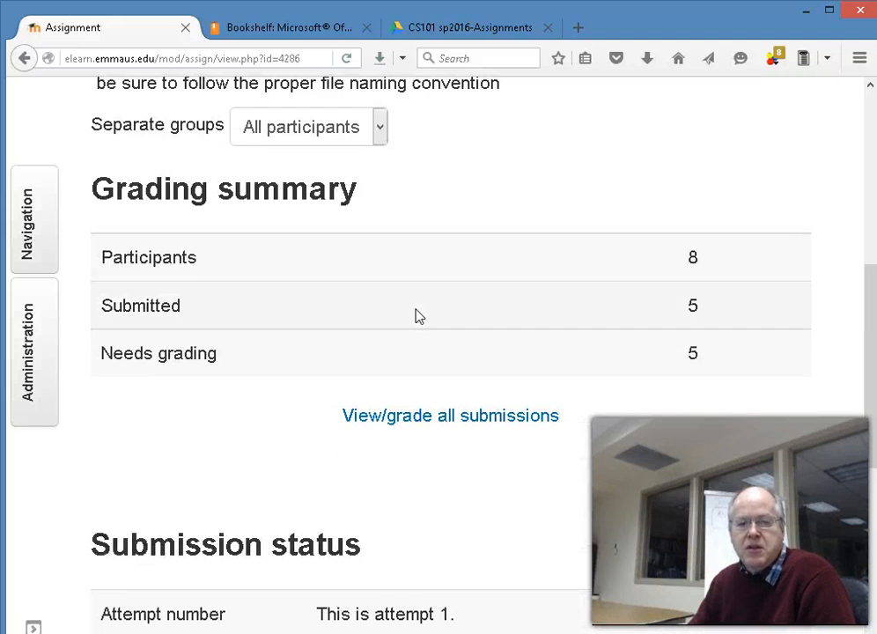
pyautogui.scroll(-4, 418, 315)
pyautogui.scroll(-1, 418, 316)
pyautogui.scroll(3, 493, 251)
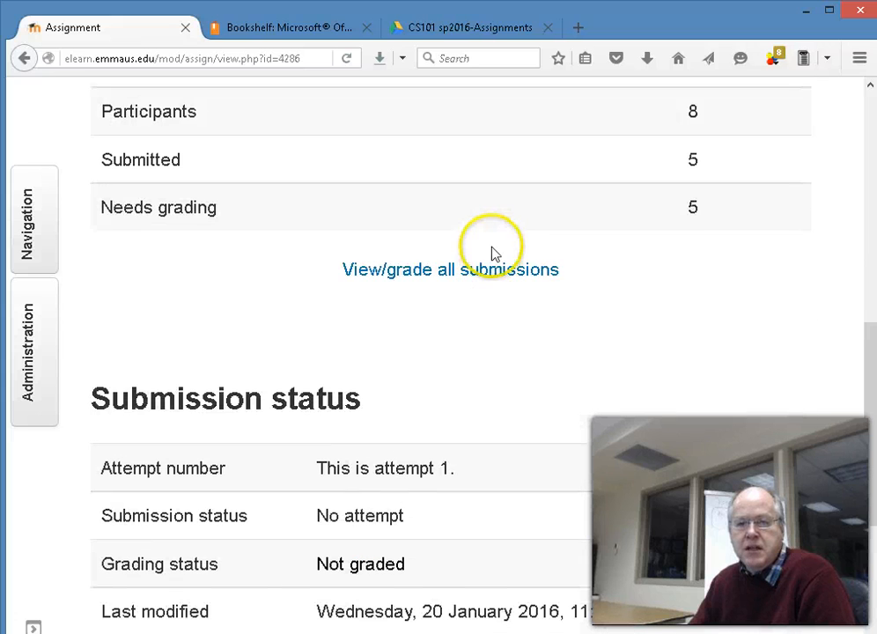
pyautogui.scroll(3, 518, 336)
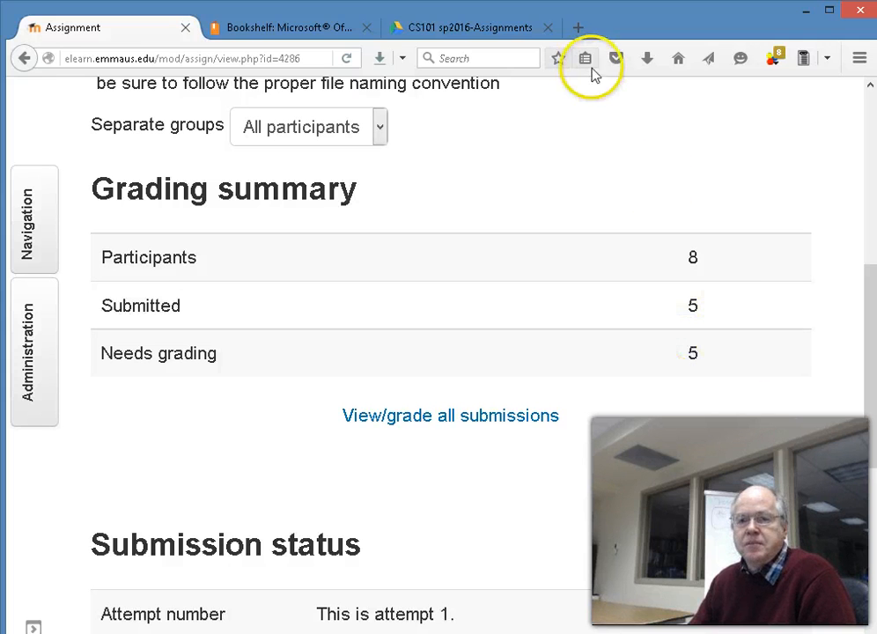
pyautogui.click(452, 34)
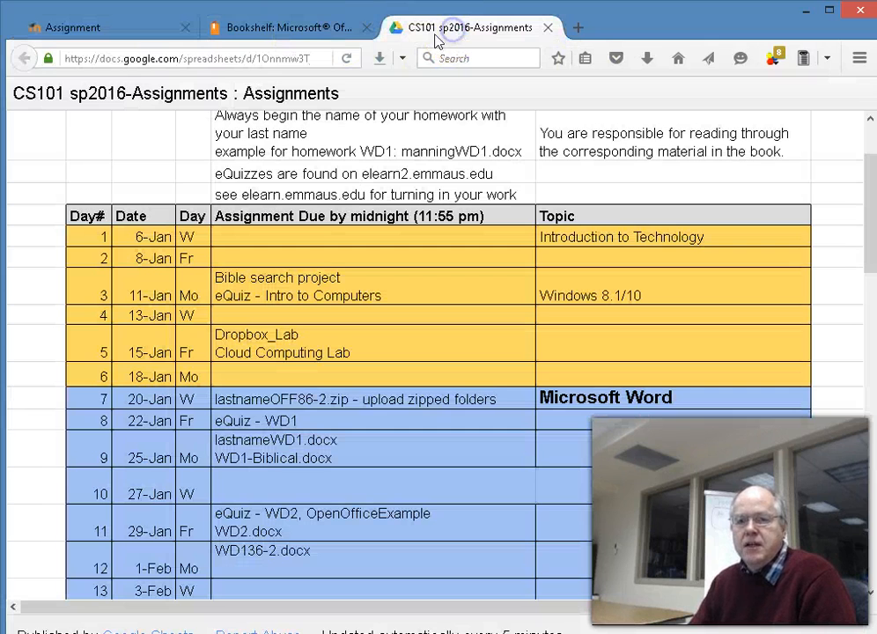
pyautogui.click(81, 39)
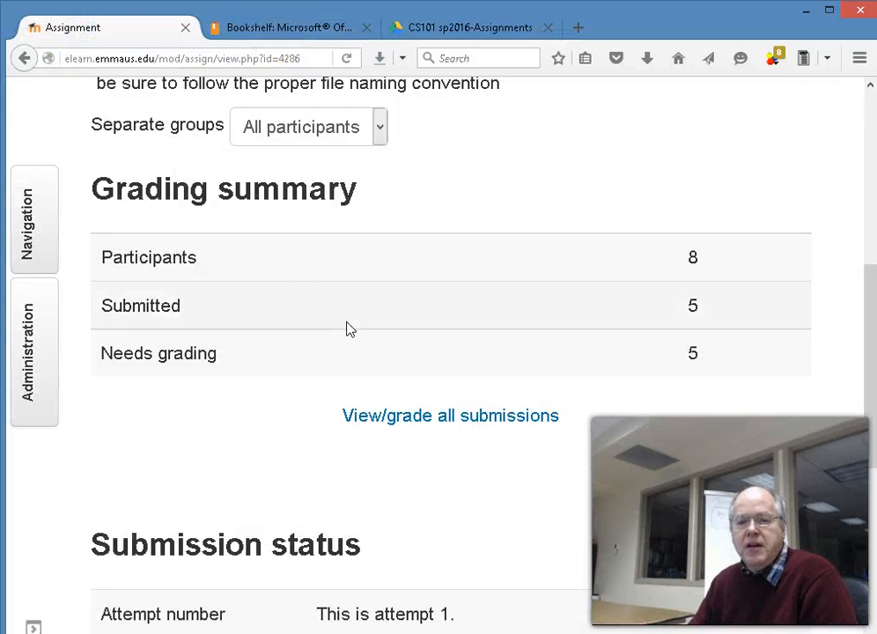
# Return to the CS101-s16 course page and open the WD1-Biblical.docx assignment in its Documents section
pyautogui.scroll(5, 347, 328)
pyautogui.click(540, 359)
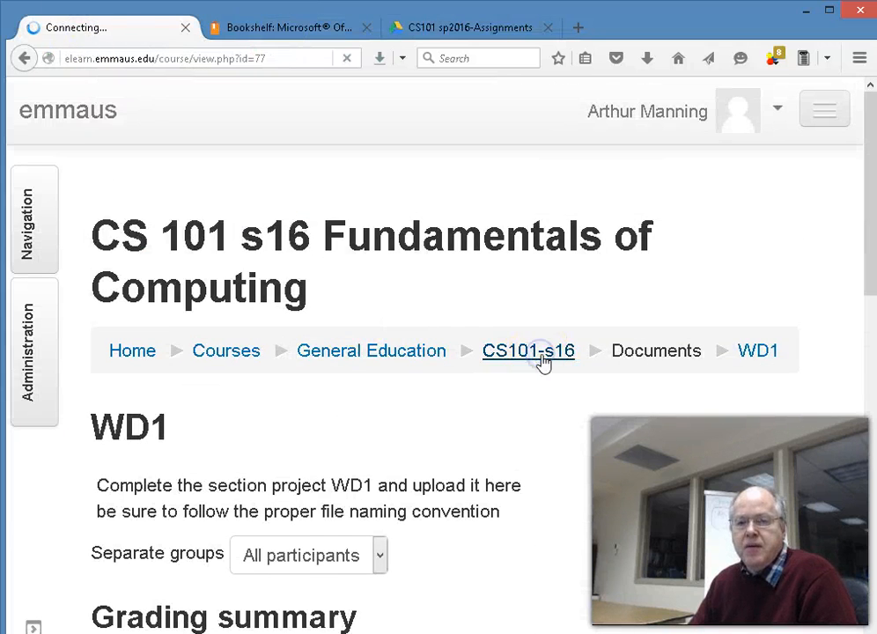
pyautogui.scroll(-20, 541, 362)
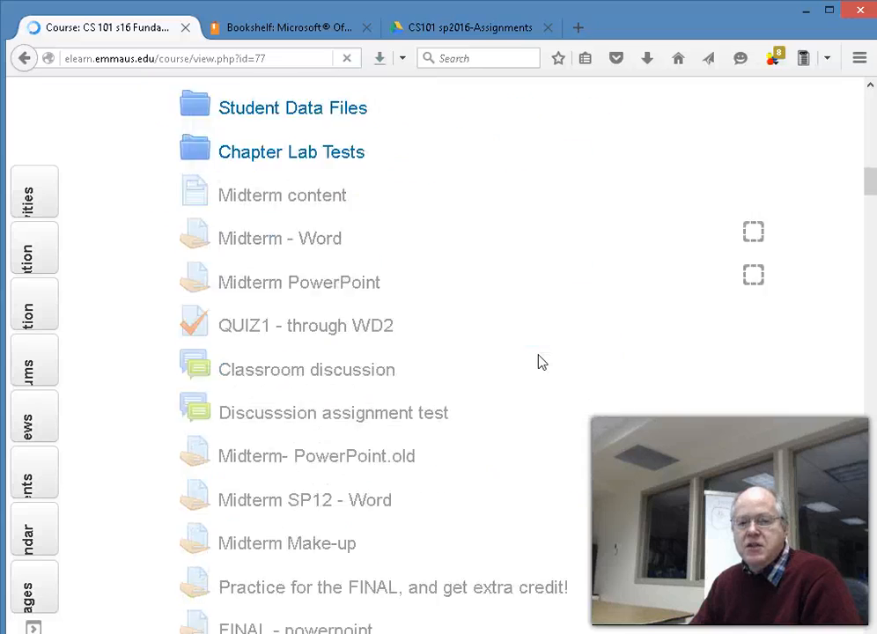
pyautogui.scroll(-15, 540, 362)
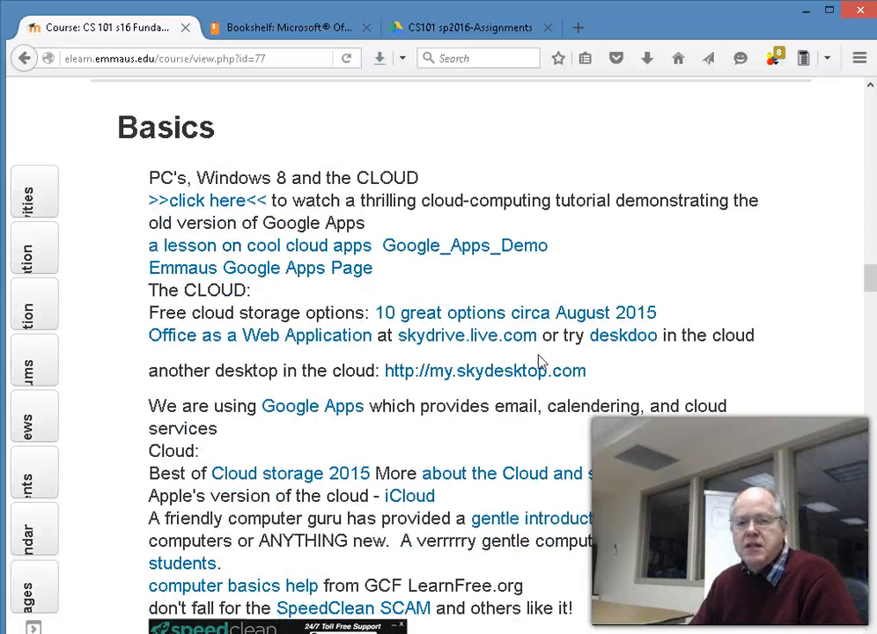
pyautogui.scroll(-3, 541, 362)
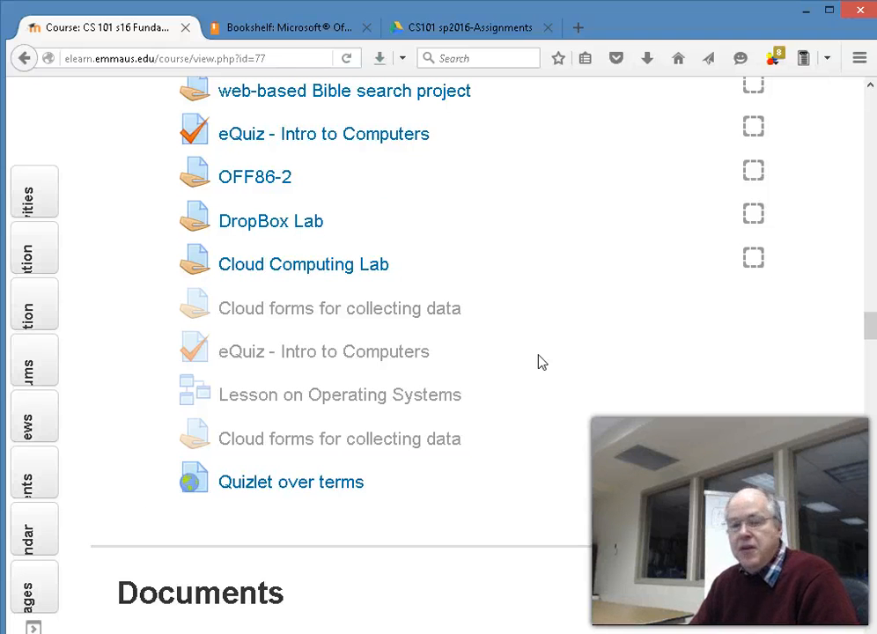
pyautogui.scroll(-2, 541, 362)
pyautogui.scroll(3, 539, 360)
pyautogui.click(551, 359)
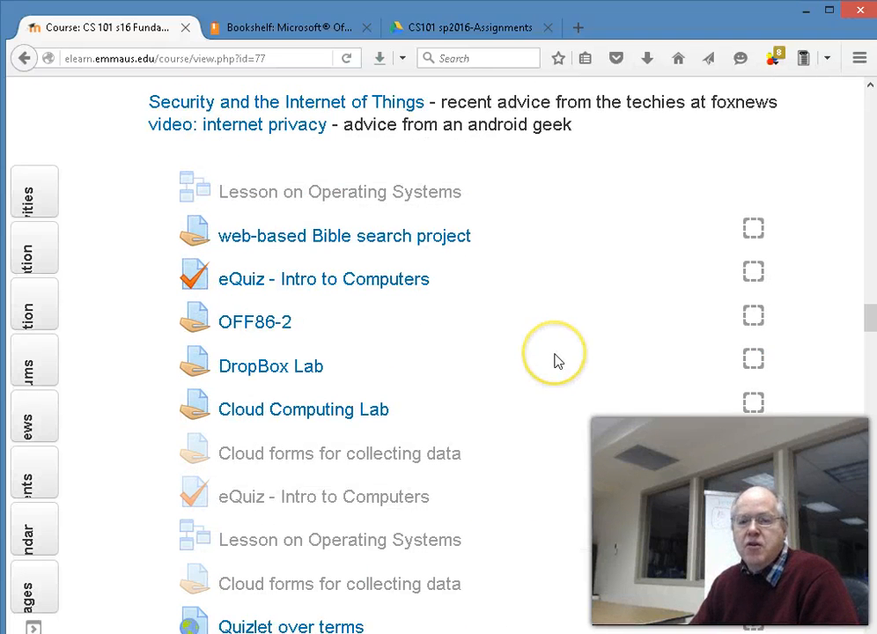
pyautogui.scroll(-8, 555, 362)
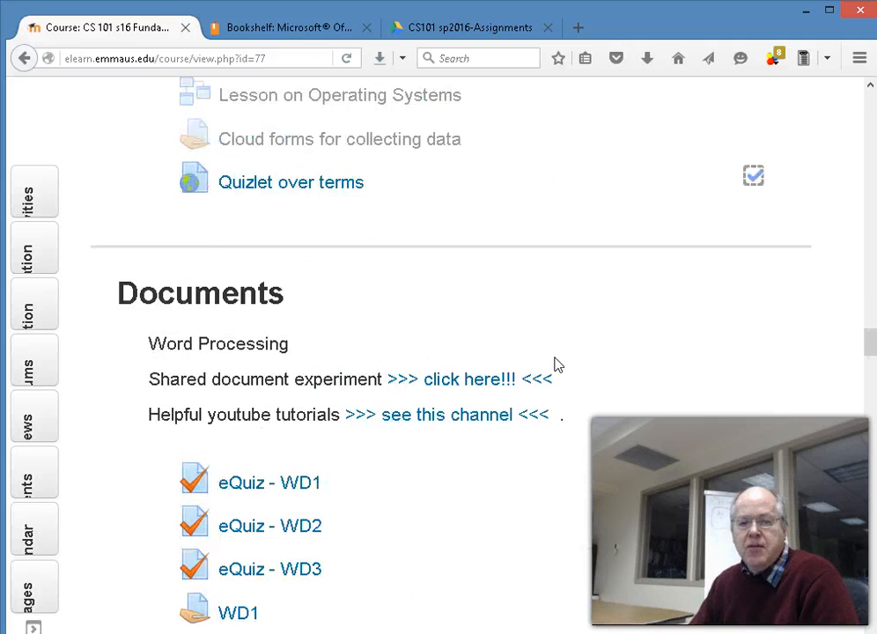
pyautogui.click(323, 382)
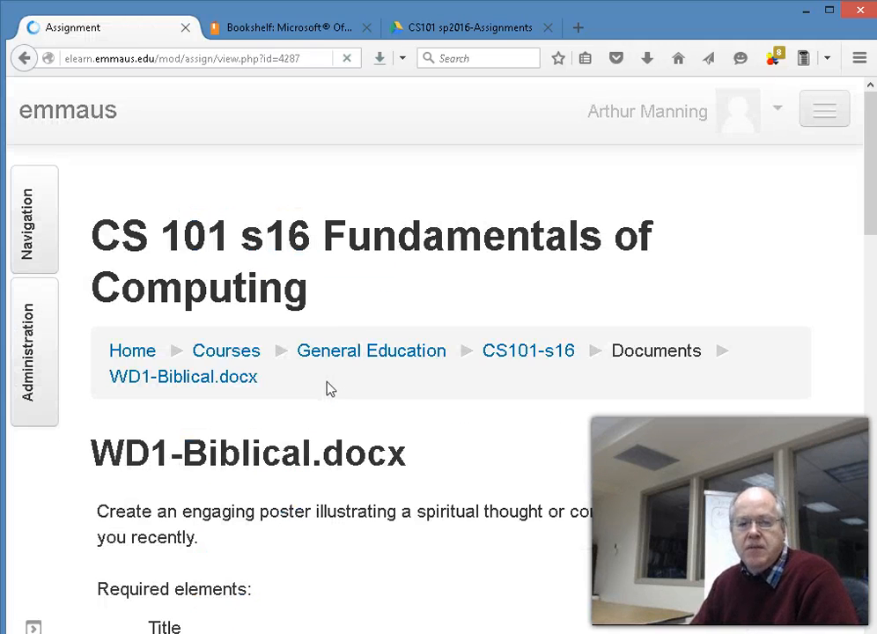
# Read the WD1-Biblical.docx poster instructions, including the required elements, the upload directions and the grading summary
pyautogui.scroll(-3, 327, 387)
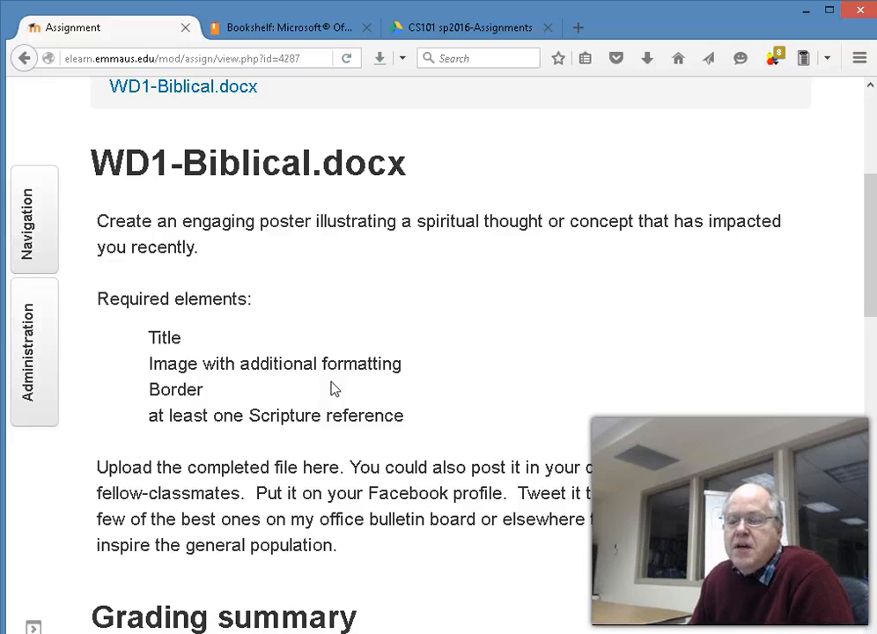
pyautogui.scroll(-1, 260, 392)
pyautogui.scroll(-1, 262, 345)
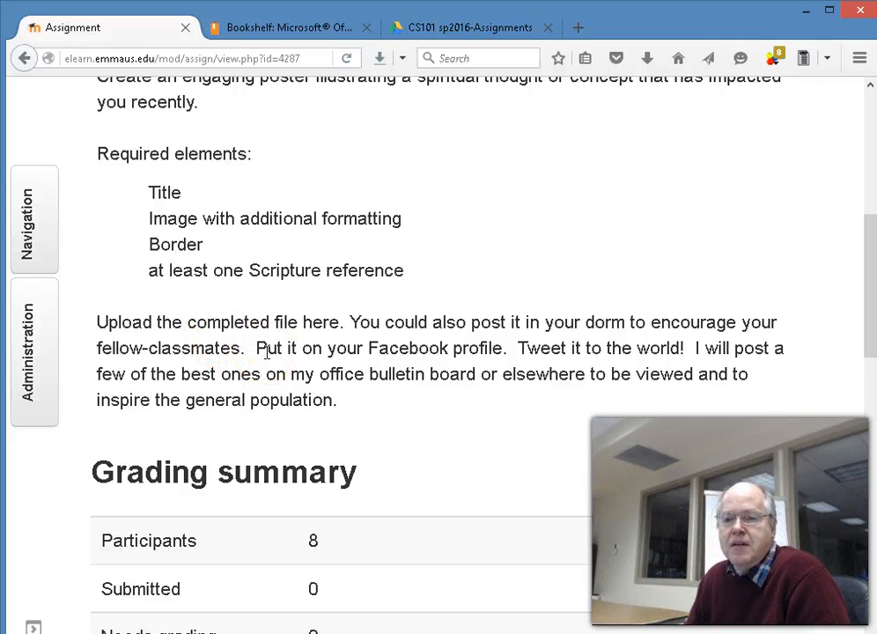
pyautogui.scroll(-3, 267, 352)
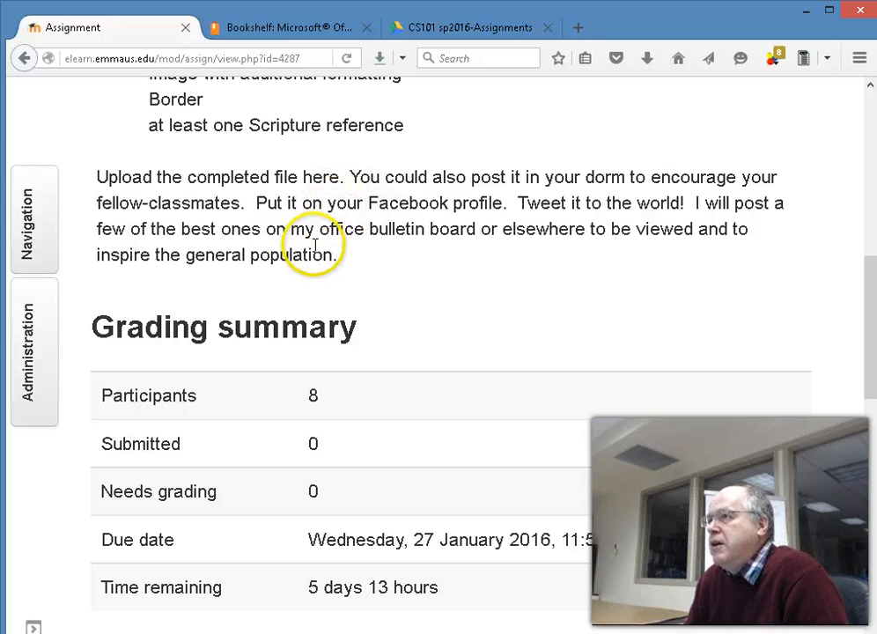
pyautogui.scroll(3, 314, 247)
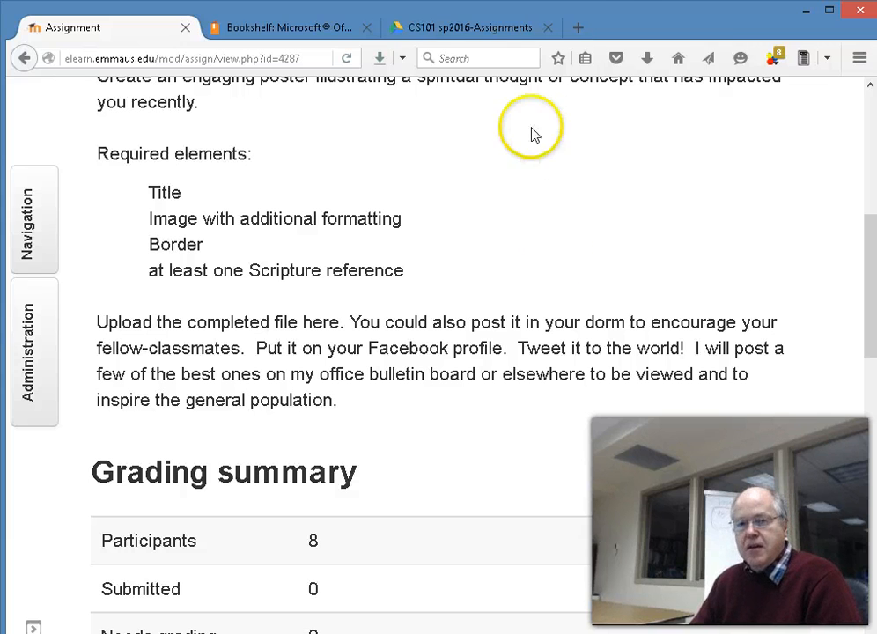
# Open biblegateway.com in a new browser tab
pyautogui.click(577, 28)
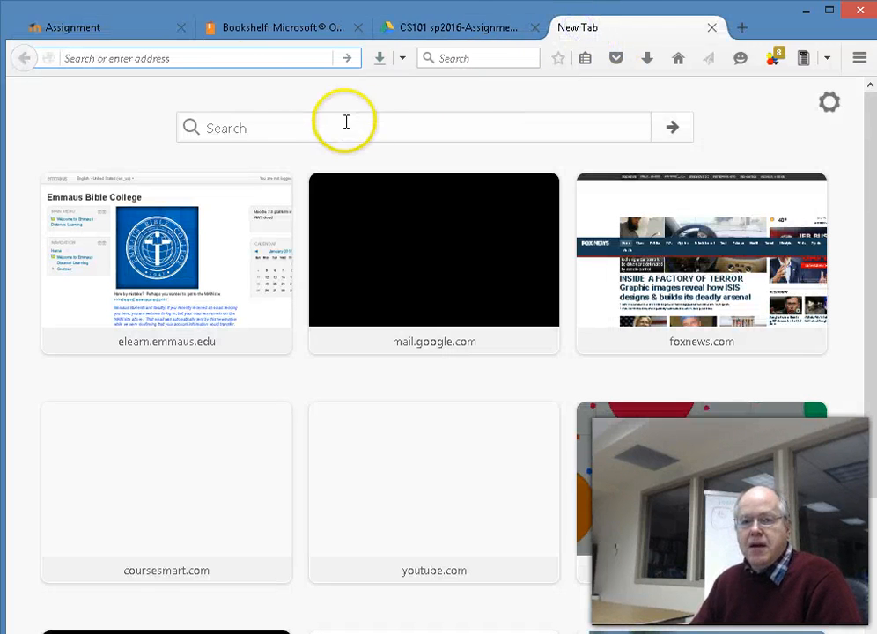
pyautogui.click(214, 59)
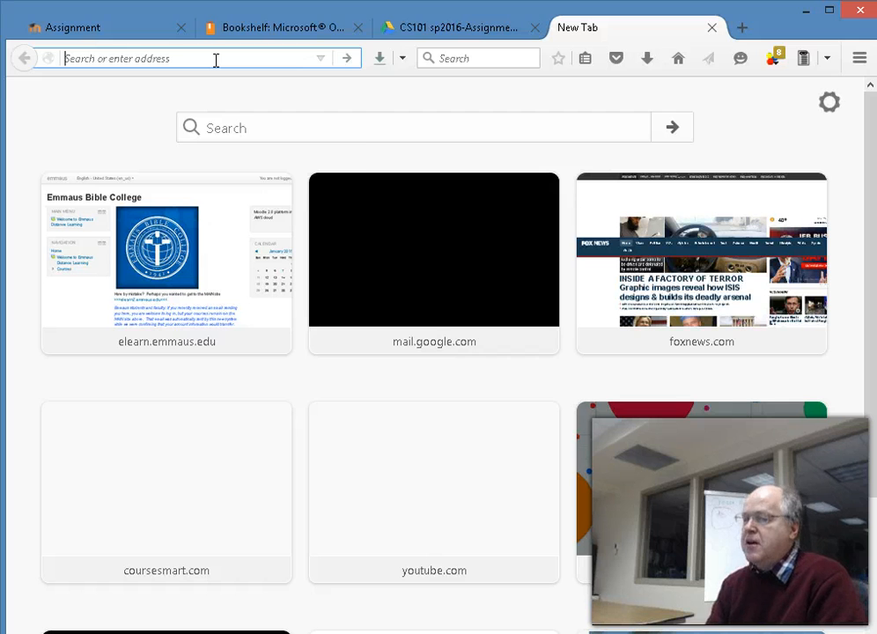
pyautogui.write('bible')
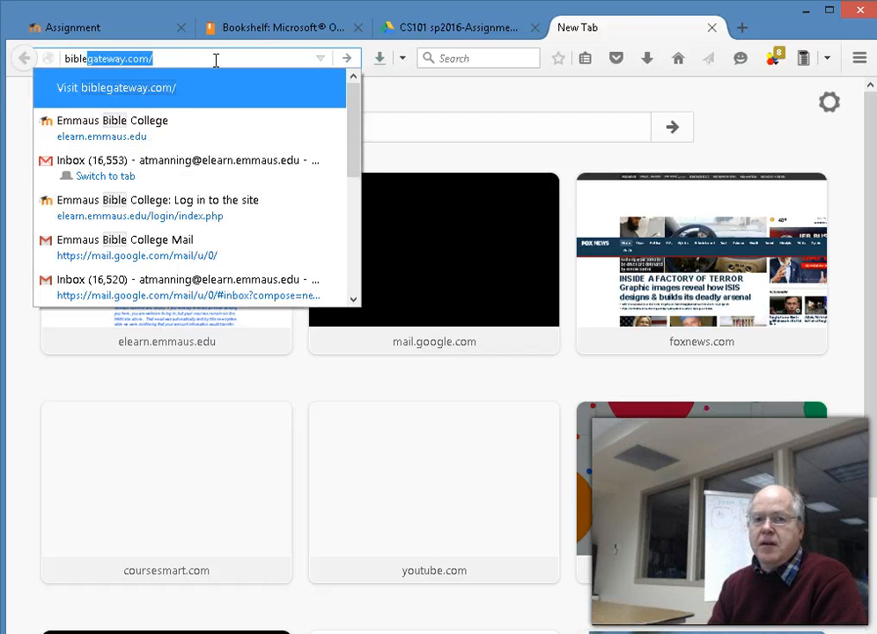
pyautogui.press('Return')
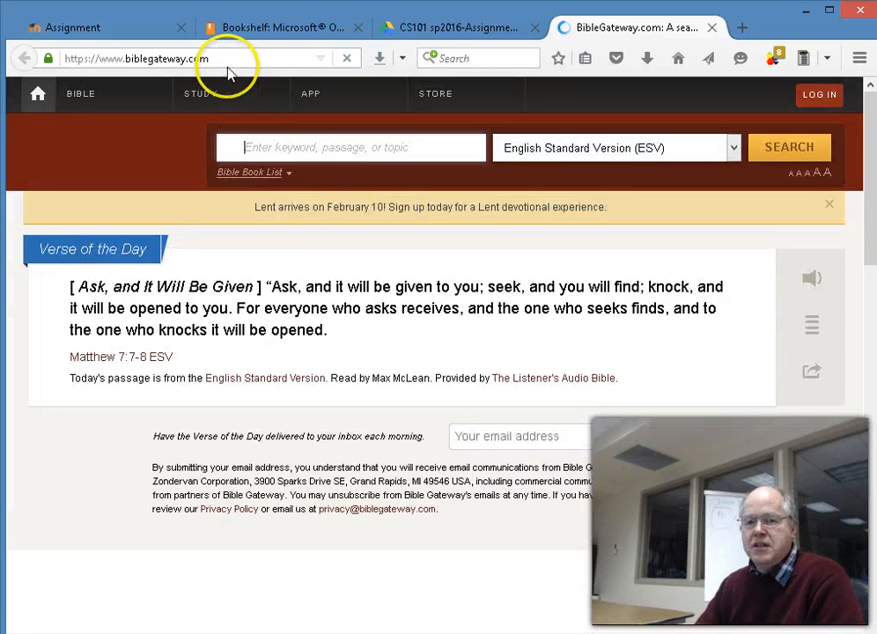
# Search the English Standard Version on Bible Gateway for "prepare your mind"
pyautogui.moveTo(280, 164)
pyautogui.click(326, 142)
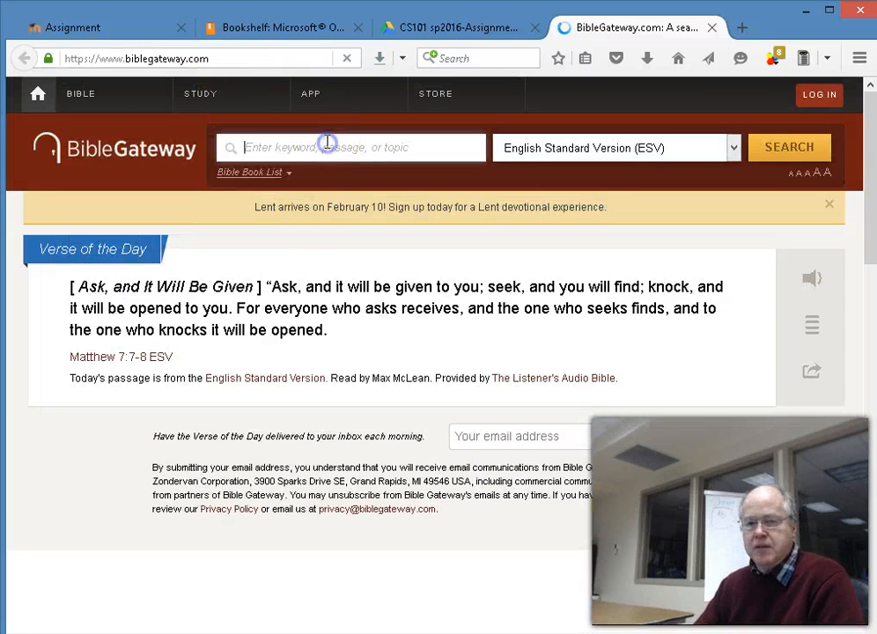
pyautogui.write('prepare')
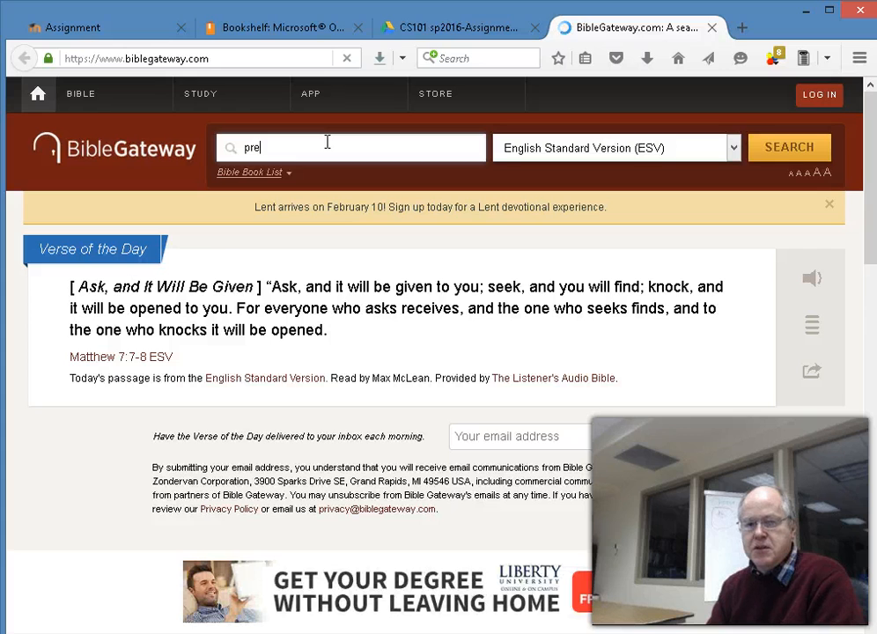
pyautogui.write(' your mind')
pyautogui.press('Return')
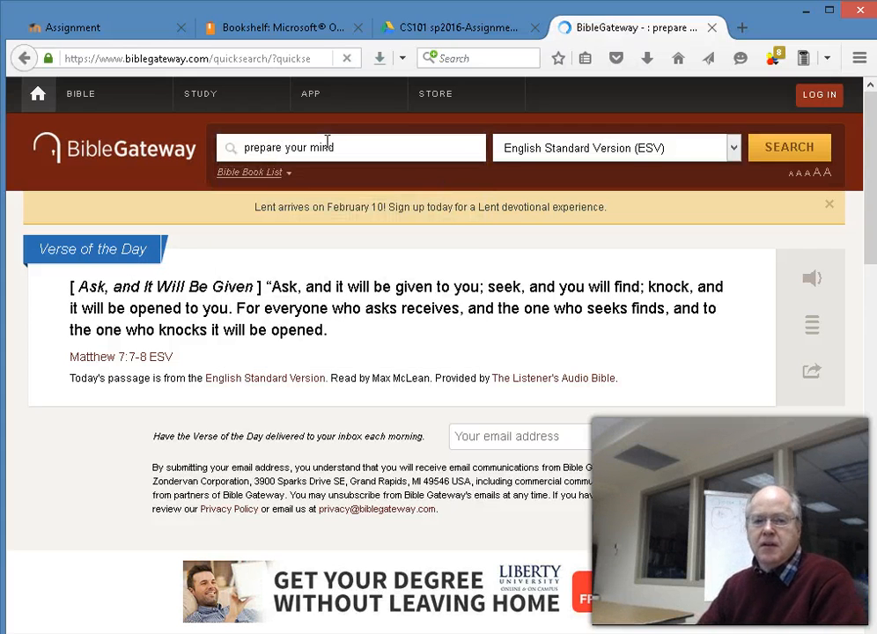
# Run a web search for "prepare your mind bible verse"
pyautogui.scroll(-3, 328, 143)
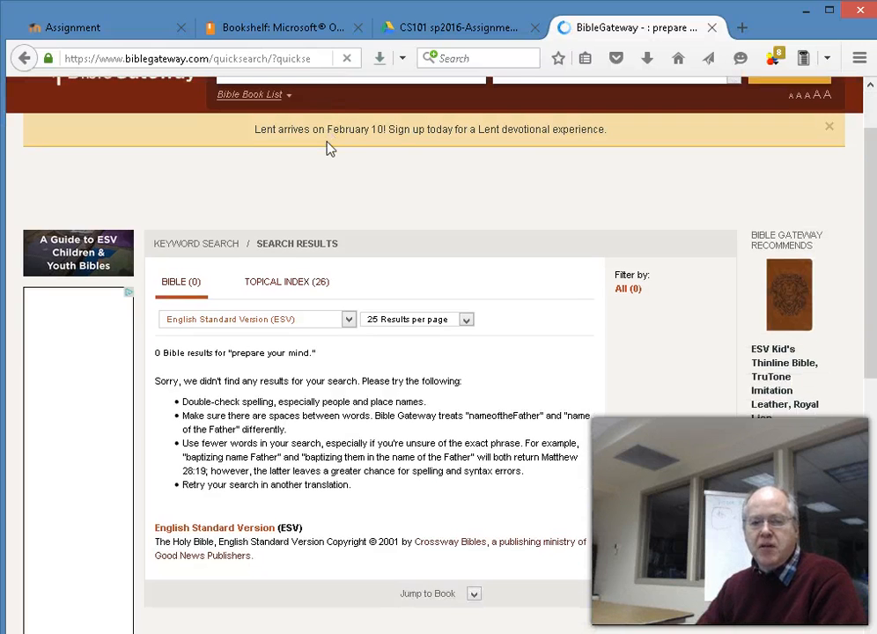
pyautogui.scroll(3, 327, 147)
pyautogui.click(519, 57)
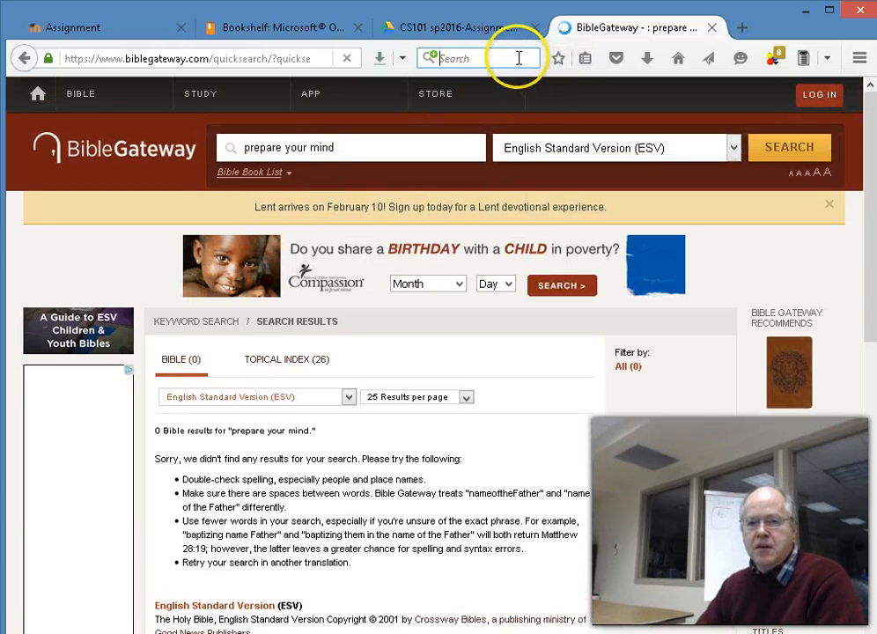
pyautogui.write('p')
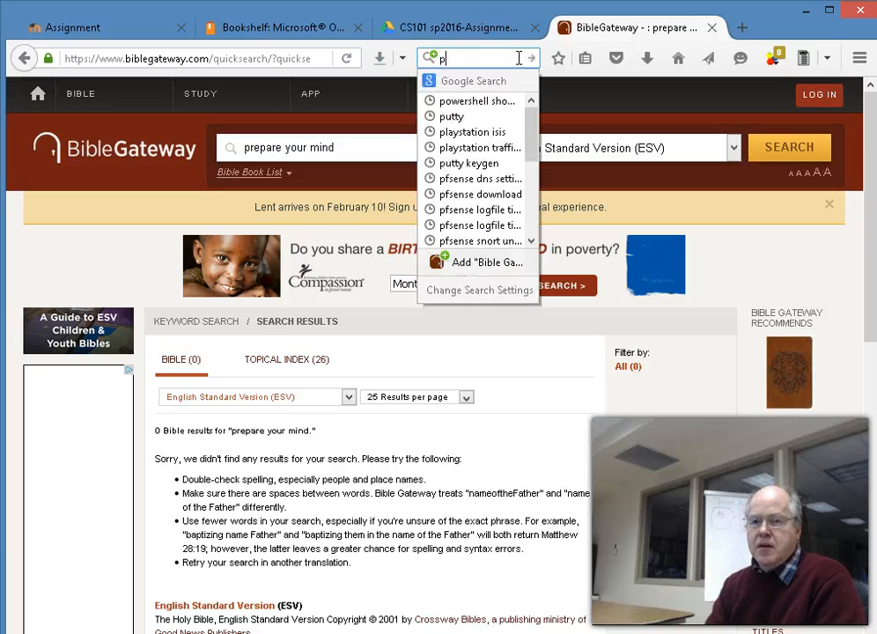
pyautogui.write('repare your mind')
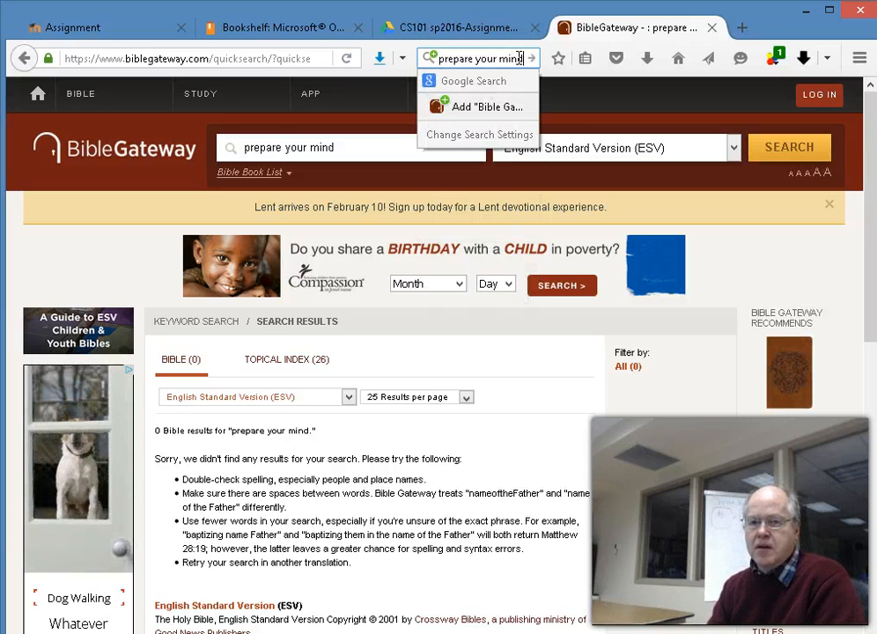
pyautogui.write(' bible ve')
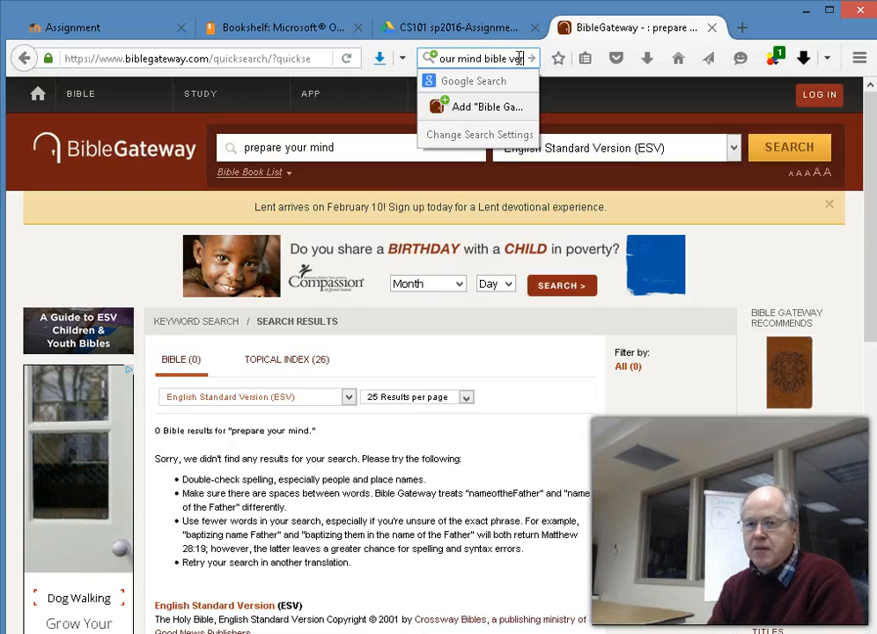
pyautogui.write('rs')
pyautogui.press('Return')
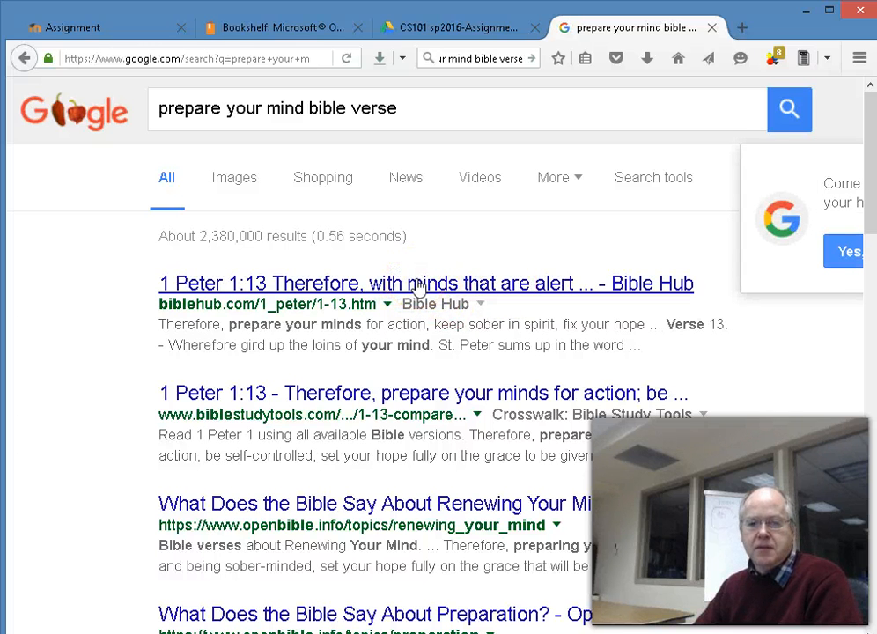
# Open the Bible Hub result for 1 Peter 1:13 and compare the verse's wording across the parallel translations
pyautogui.click(418, 283)
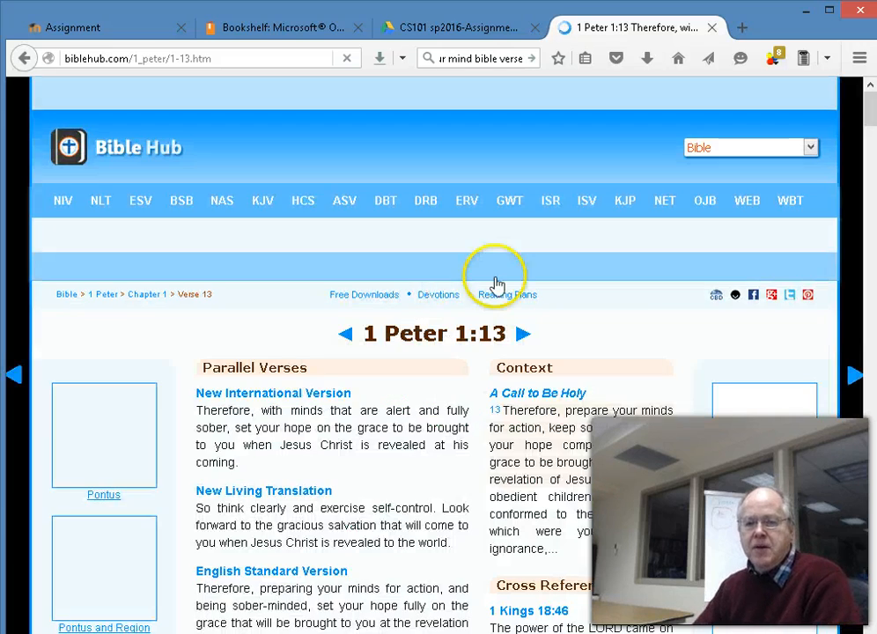
pyautogui.scroll(-3, 466, 308)
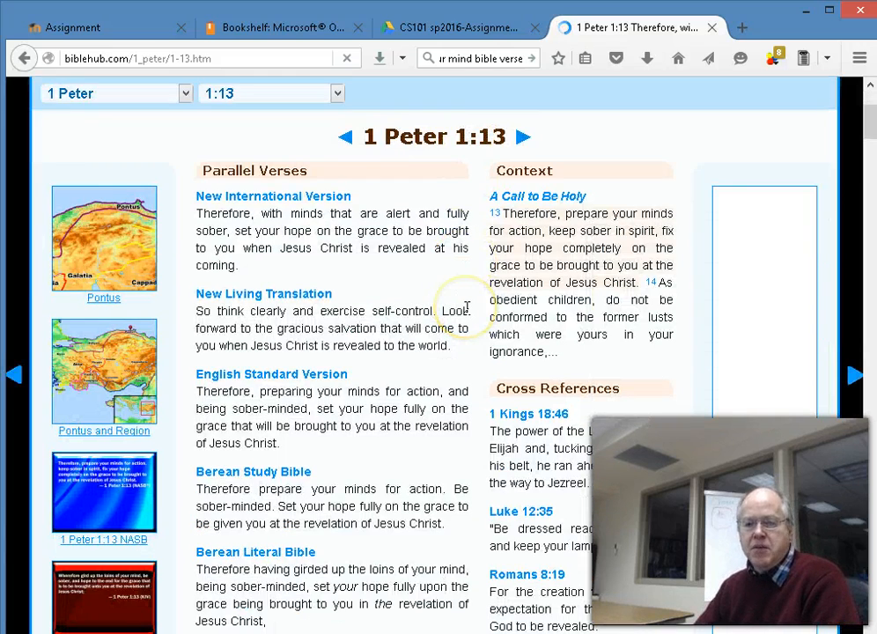
pyautogui.scroll(-2, 464, 309)
pyautogui.scroll(-4, 456, 308)
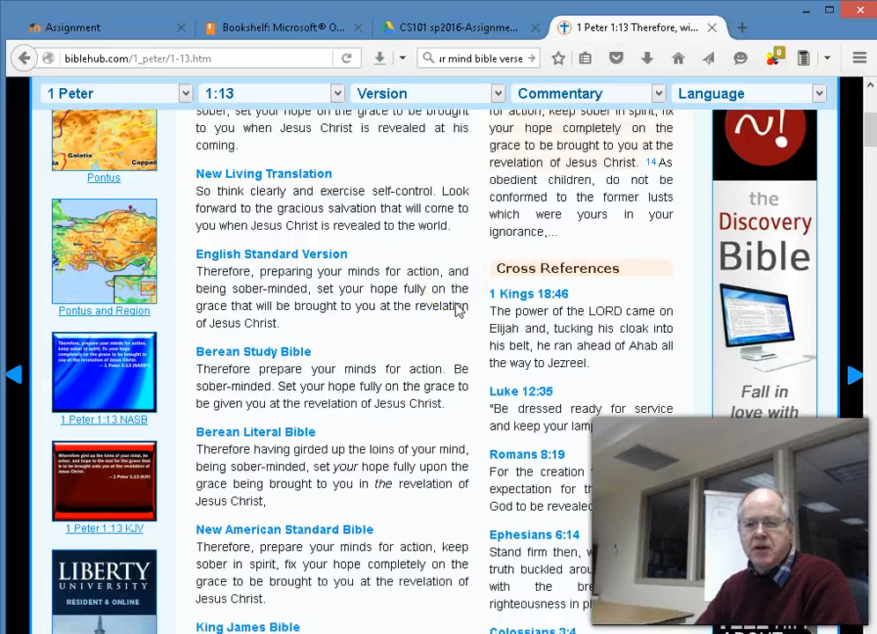
pyautogui.scroll(1, 456, 304)
pyautogui.scroll(-3, 456, 303)
pyautogui.scroll(10, 456, 304)
pyautogui.scroll(3, 456, 303)
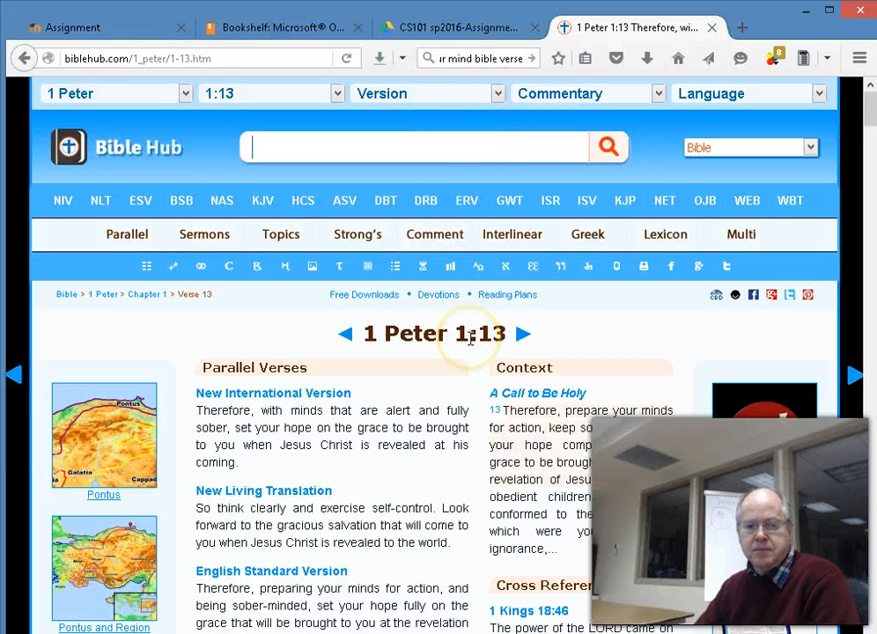
pyautogui.scroll(-2, 467, 336)
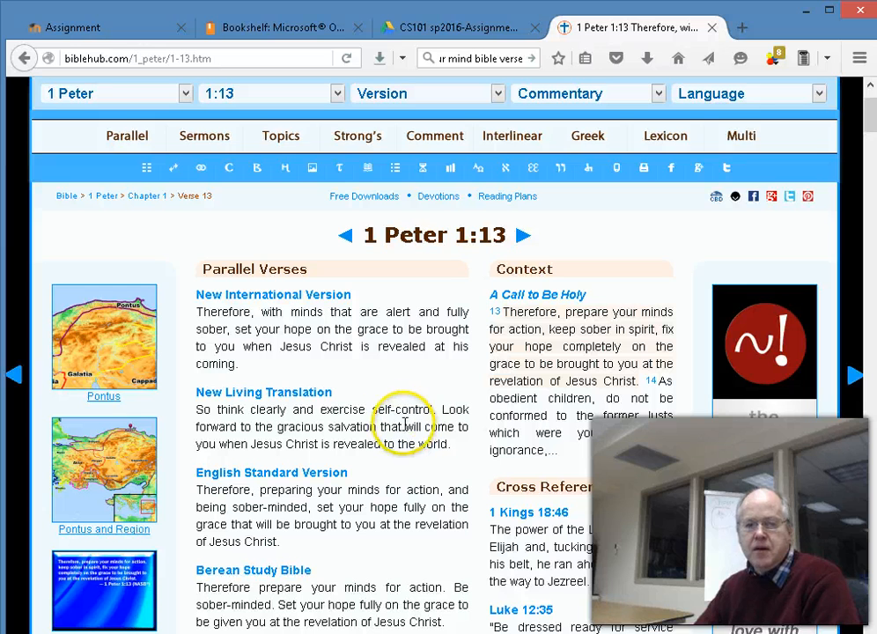
pyautogui.scroll(-2, 387, 406)
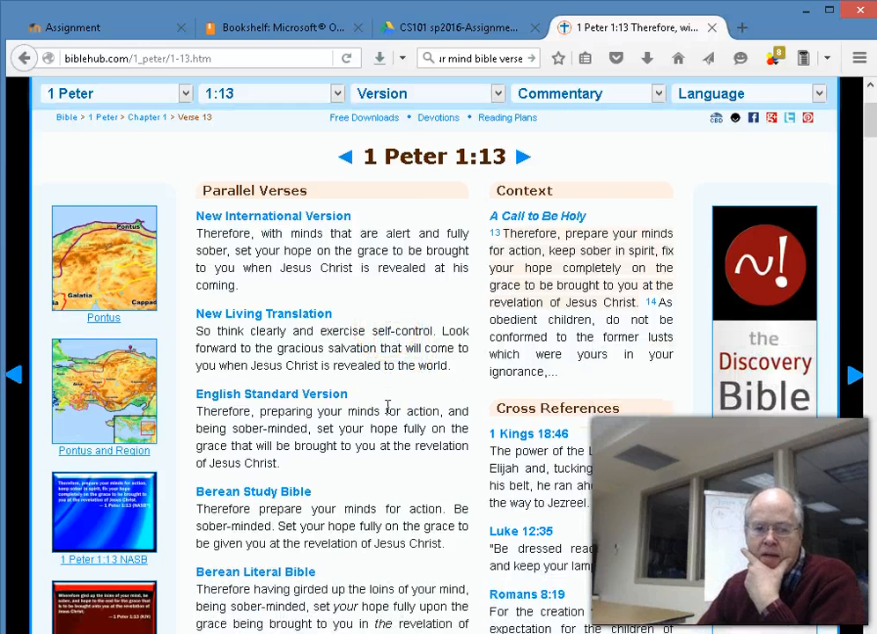
# Select the full English Standard Version text of 1 Peter 1:13 among the parallel verses
pyautogui.click(388, 412)
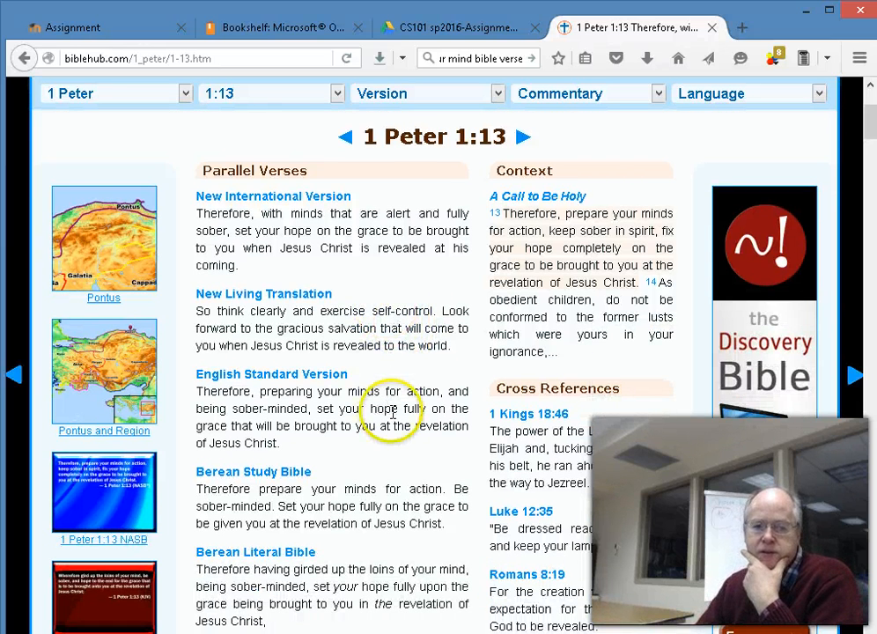
pyautogui.scroll(-2, 394, 416)
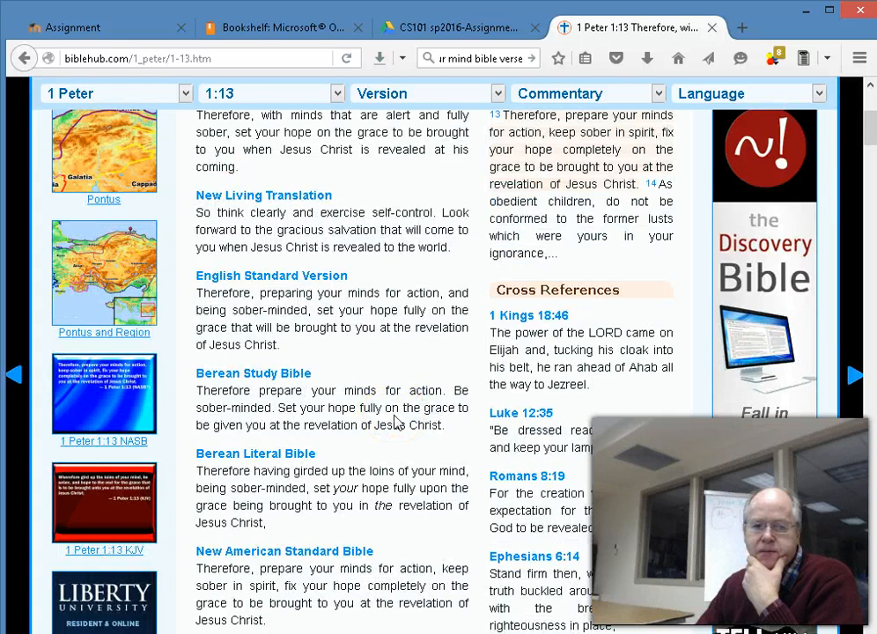
pyautogui.scroll(2, 394, 422)
pyautogui.click(283, 445)
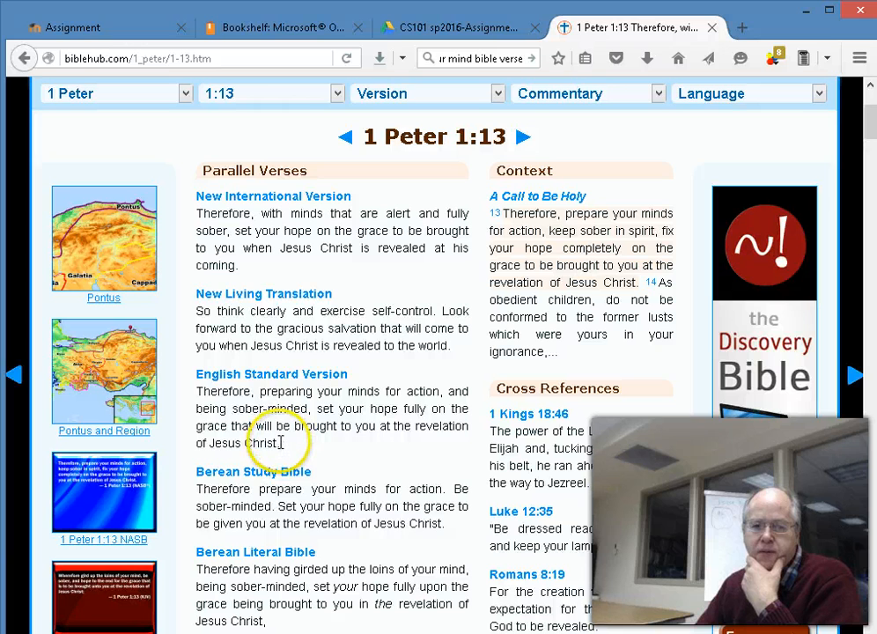
pyautogui.moveTo(280, 448); pyautogui.dragTo(195, 398)
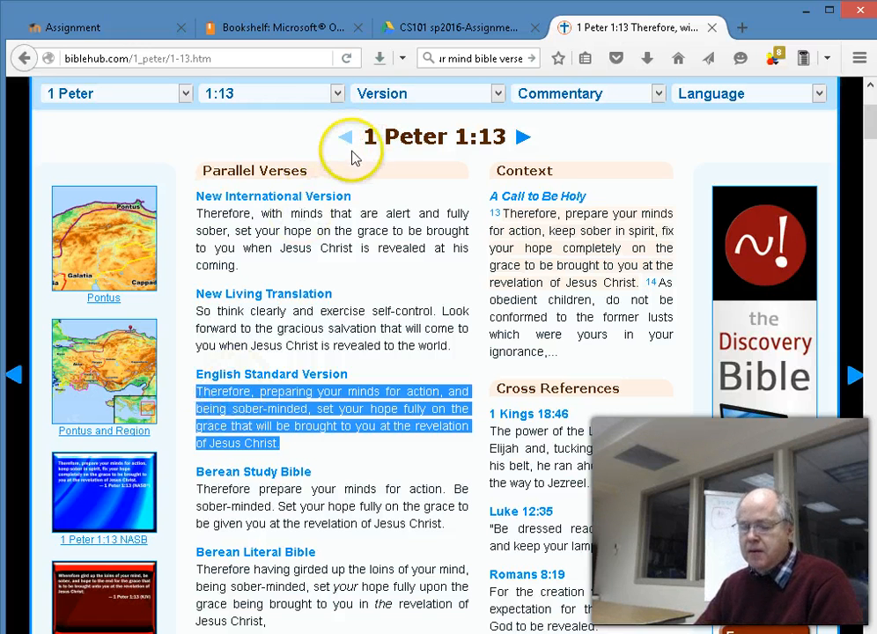
# Switch to Word and bring up the templates available for a new document
pyautogui.hotkey('alt', 'Tab')
pyautogui.hotkey('alt', 'Tab')
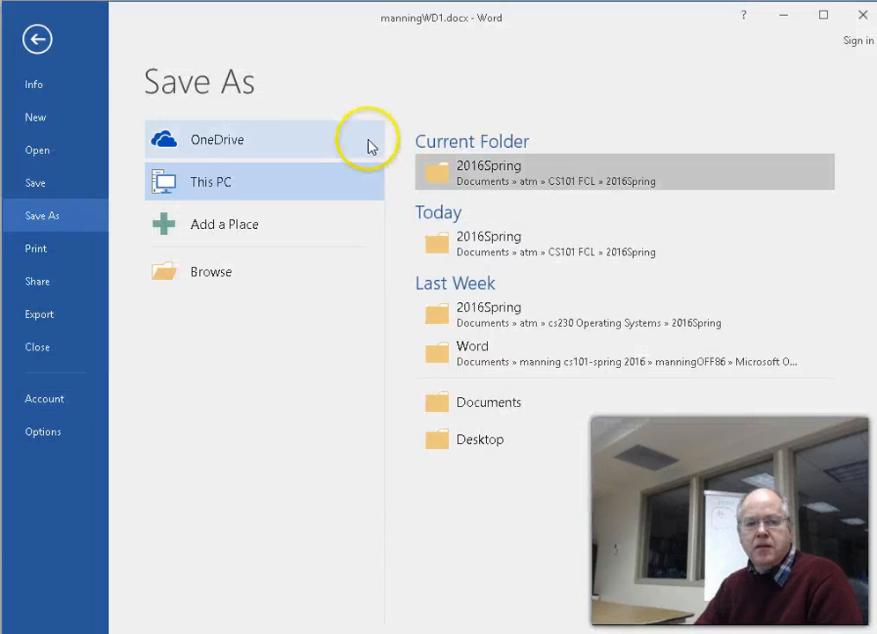
pyautogui.click(40, 120)
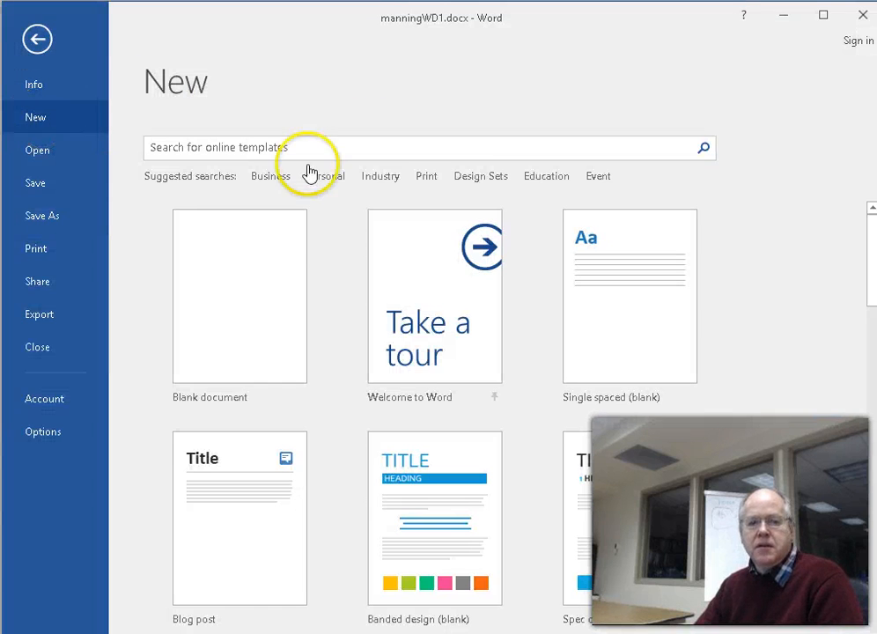
pyautogui.scroll(-1, 342, 288)
pyautogui.scroll(1, 344, 288)
pyautogui.click(330, 257)
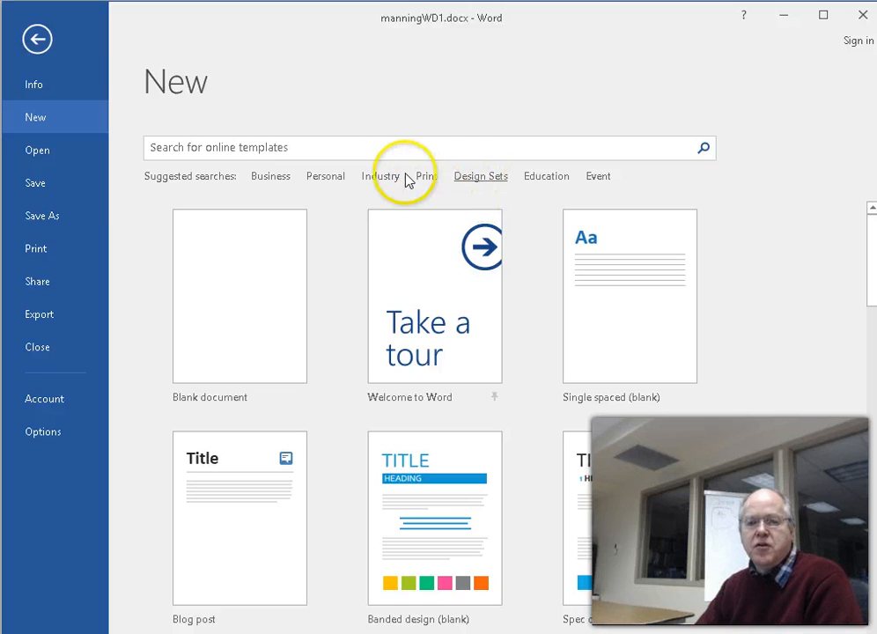
# Search the online templates for "poster" and look through the poster and flyer designs
pyautogui.click(301, 149)
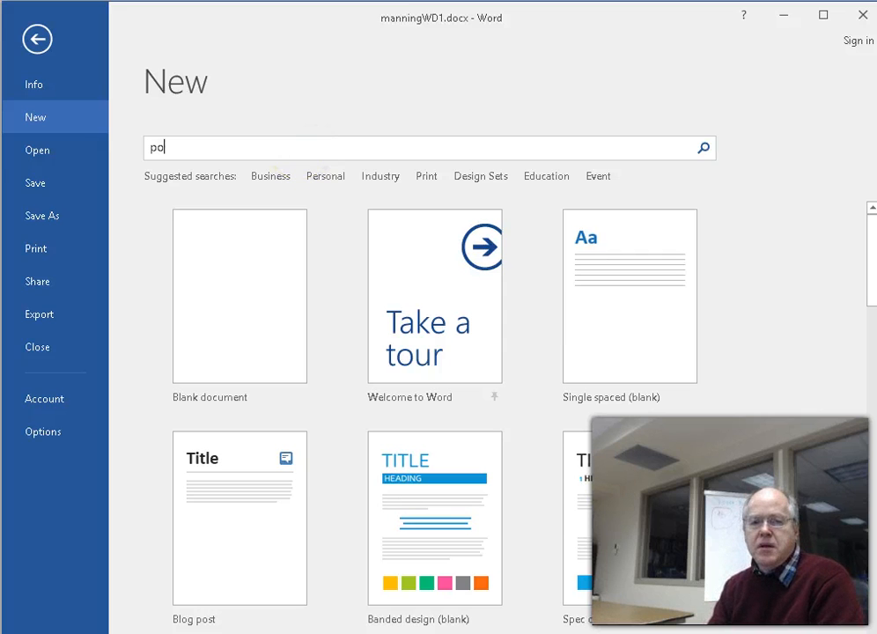
pyautogui.write('poster')
pyautogui.click(704, 149)
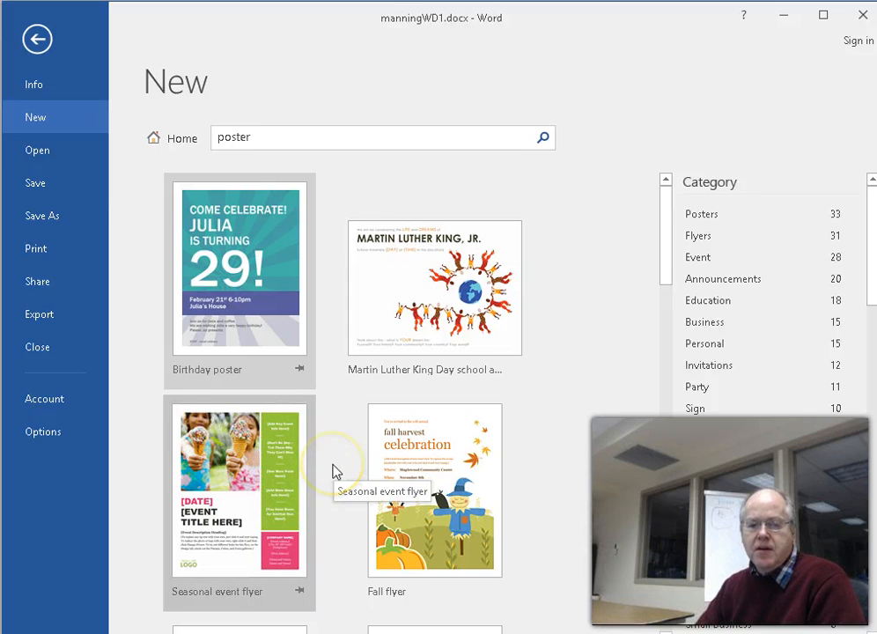
pyautogui.scroll(-1, 334, 472)
pyautogui.scroll(-5, 335, 472)
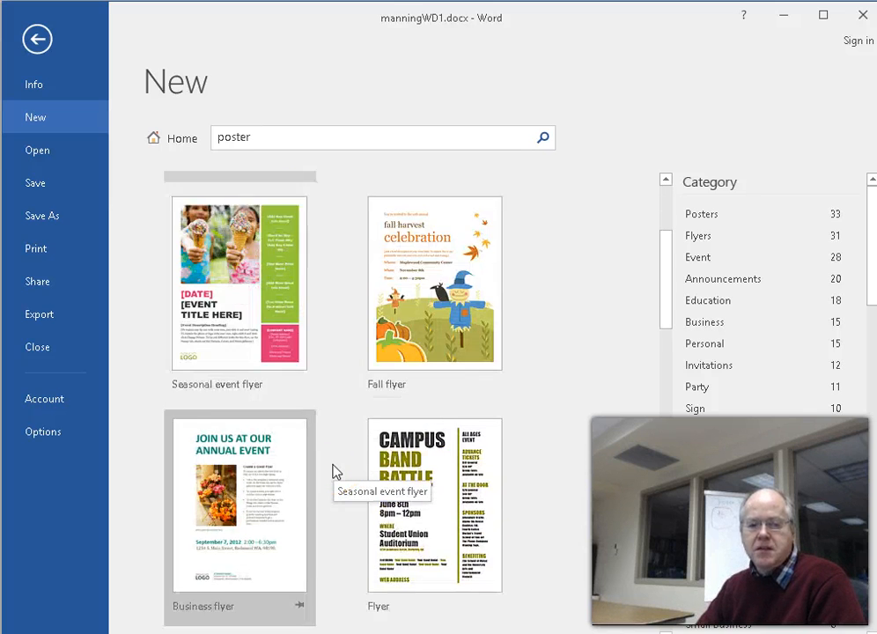
pyautogui.scroll(-6, 334, 471)
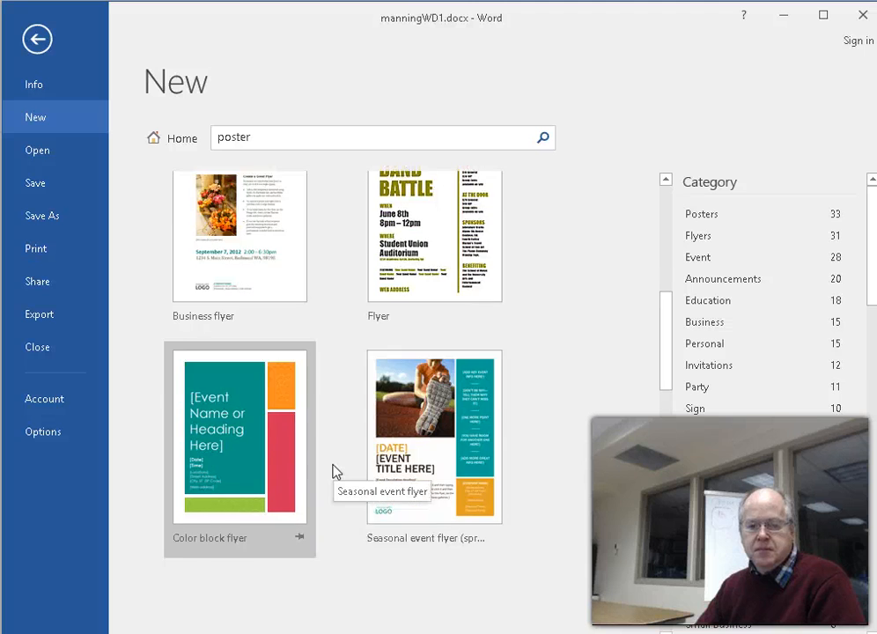
pyautogui.scroll(-11, 334, 472)
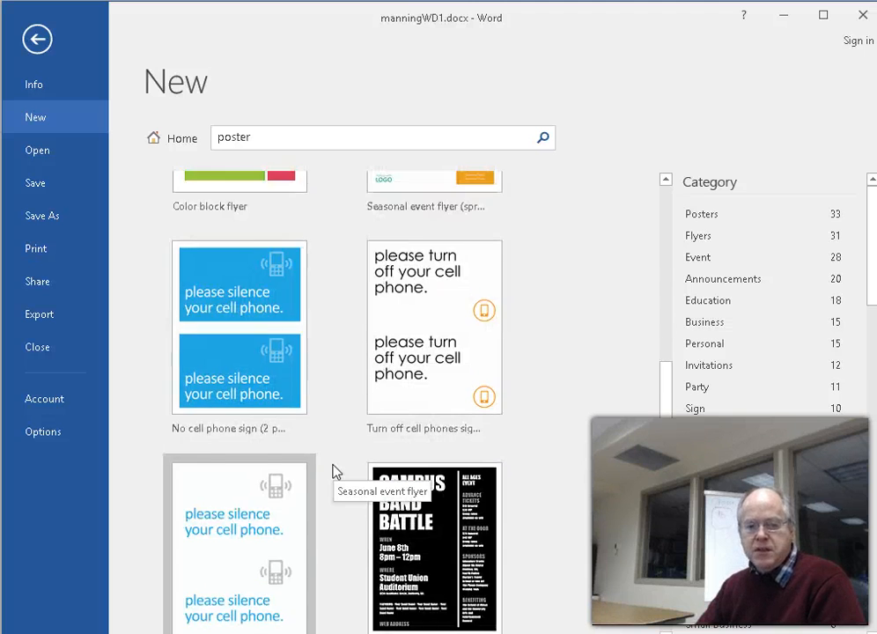
pyautogui.scroll(-6, 335, 472)
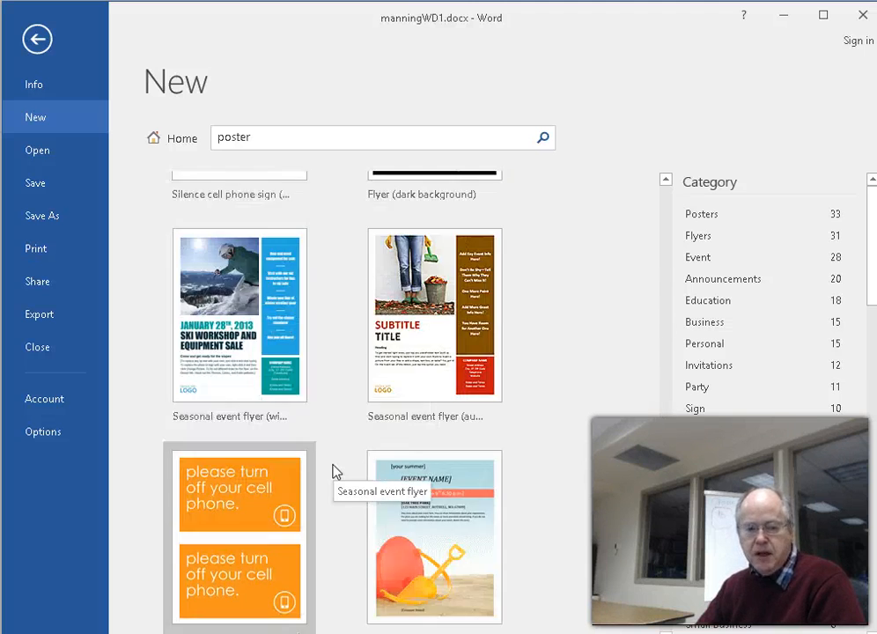
pyautogui.scroll(-3, 334, 472)
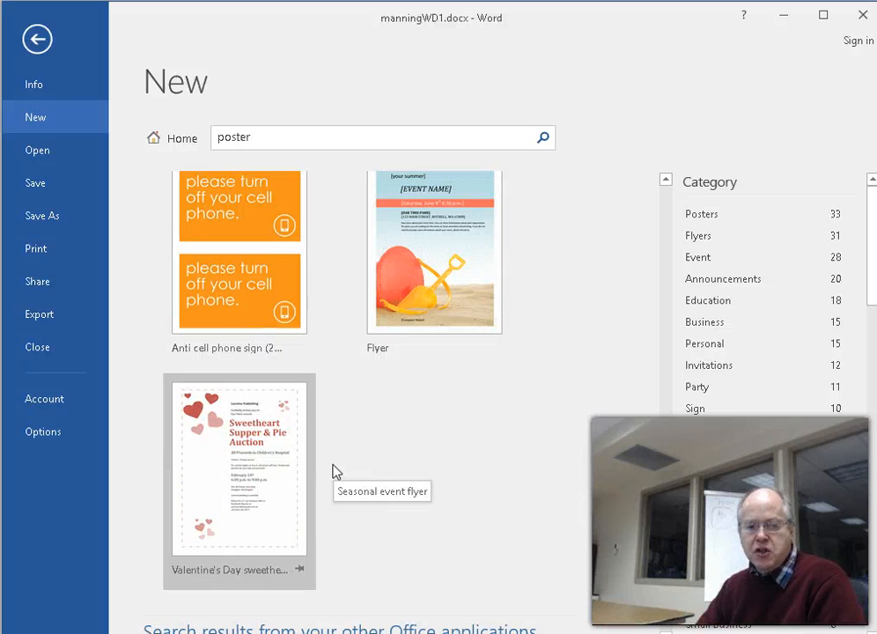
pyautogui.scroll(14, 334, 471)
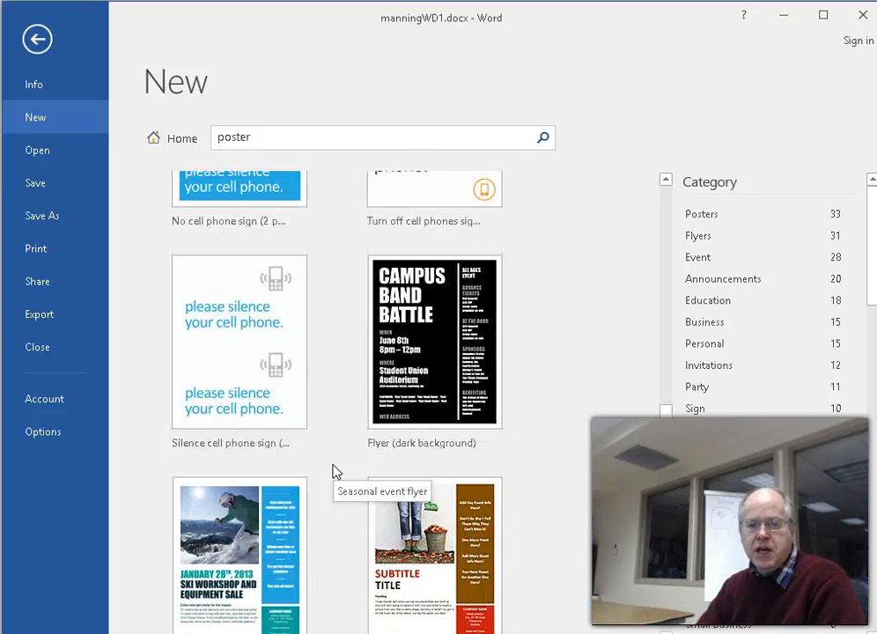
pyautogui.scroll(11, 335, 472)
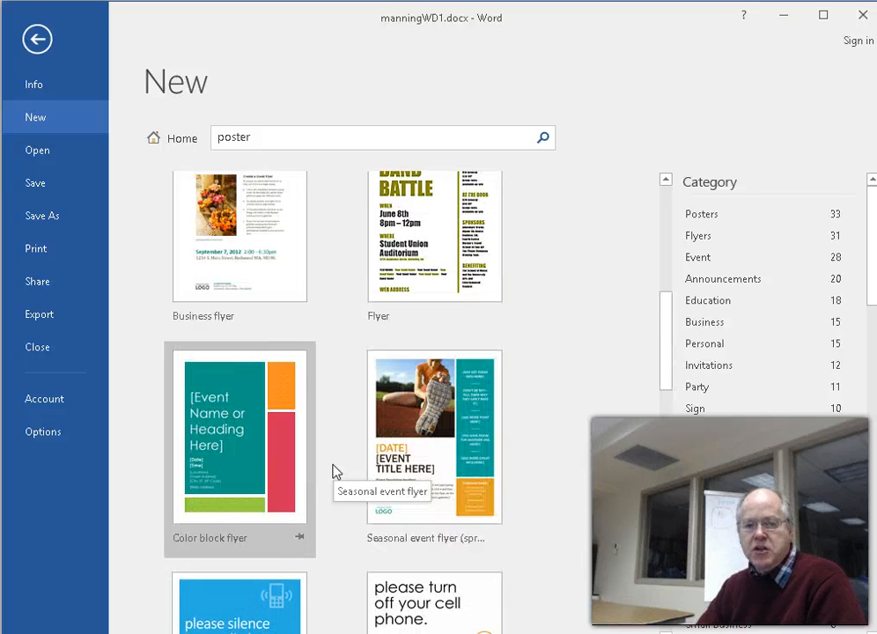
pyautogui.scroll(7, 334, 472)
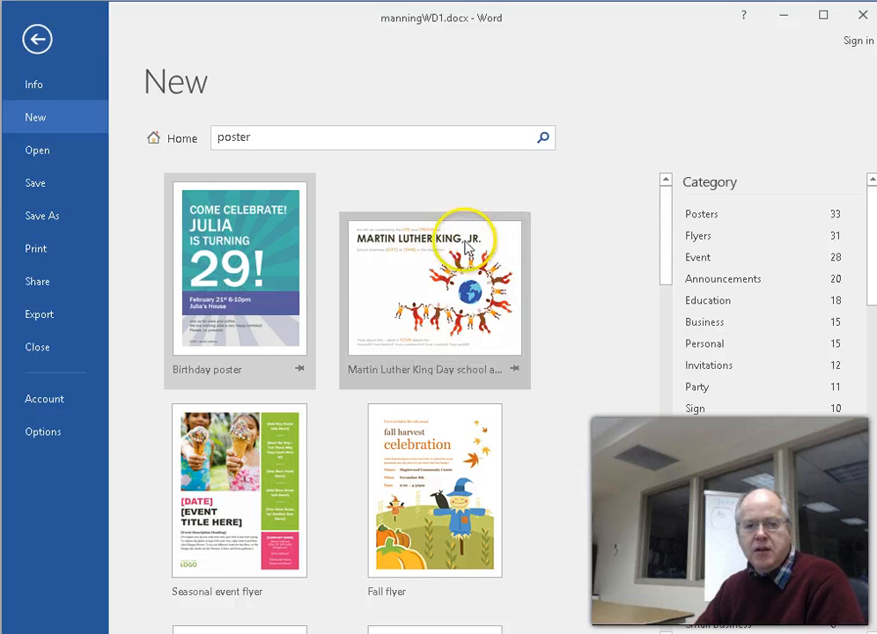
# Clear the poster search, return to the template start page and create a blank document
pyautogui.click(310, 140)
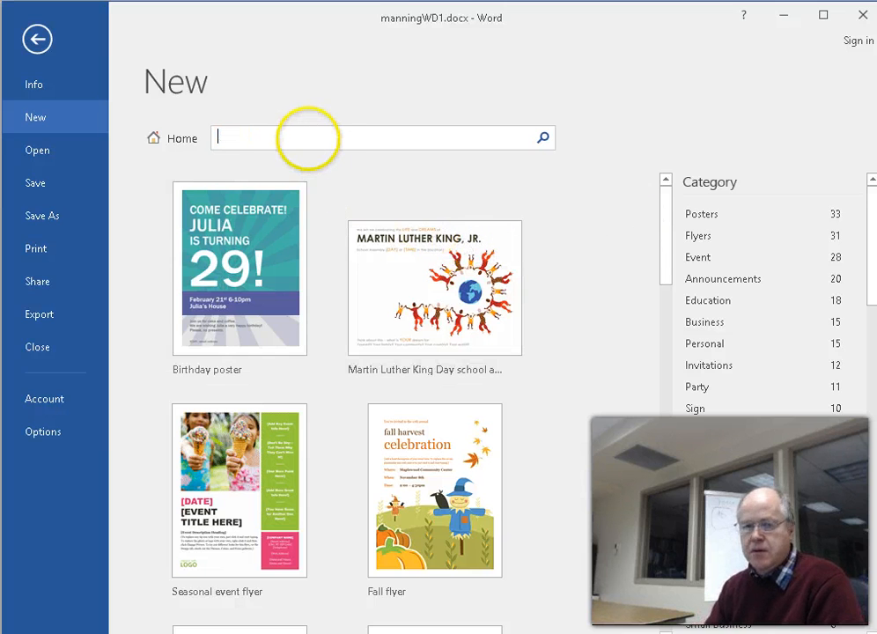
pyautogui.click(167, 142)
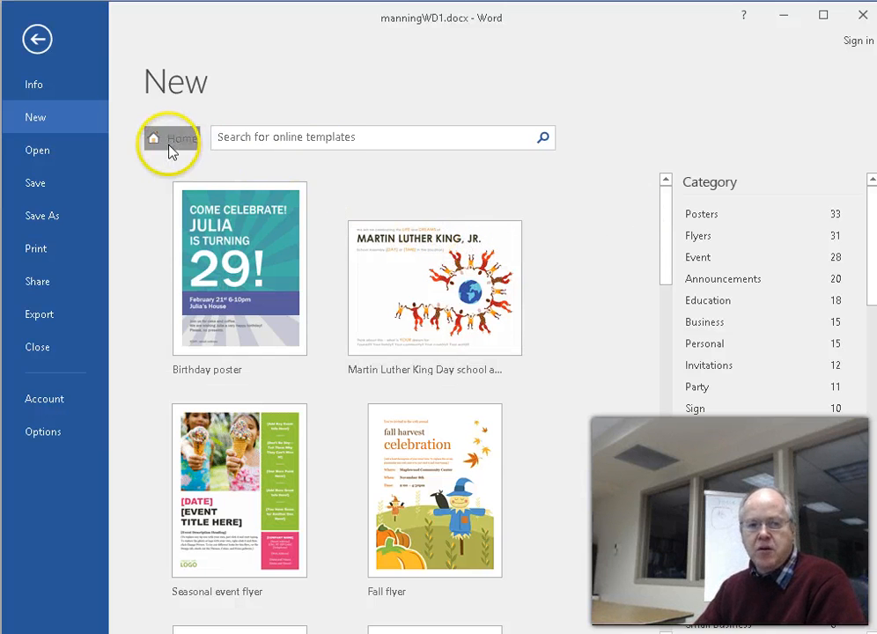
pyautogui.click(211, 313)
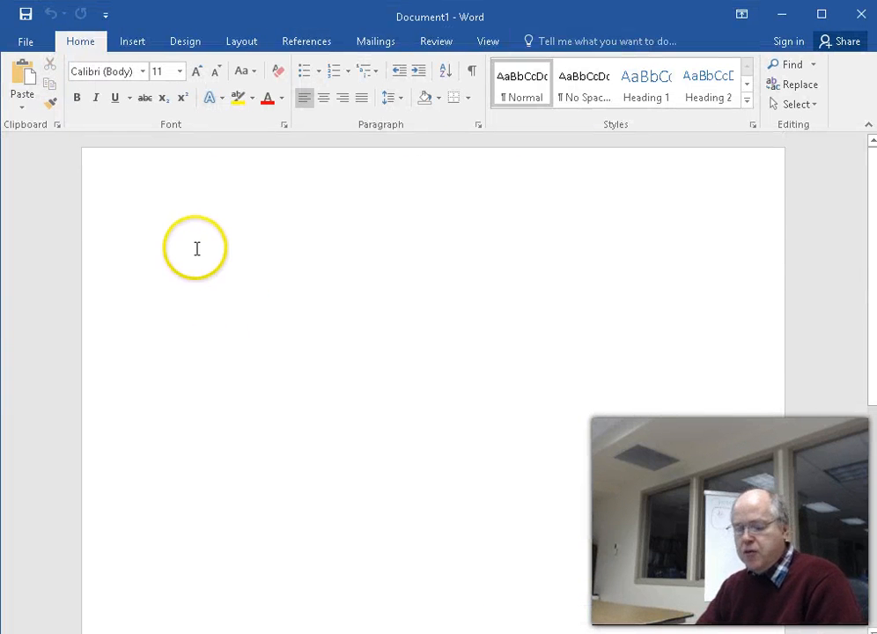
# Save the document in the CS101 FCL 2016Spring folder, naming it with the student's surname followed by "WD1Biblical"
pyautogui.hotkey('ctrl', 's')
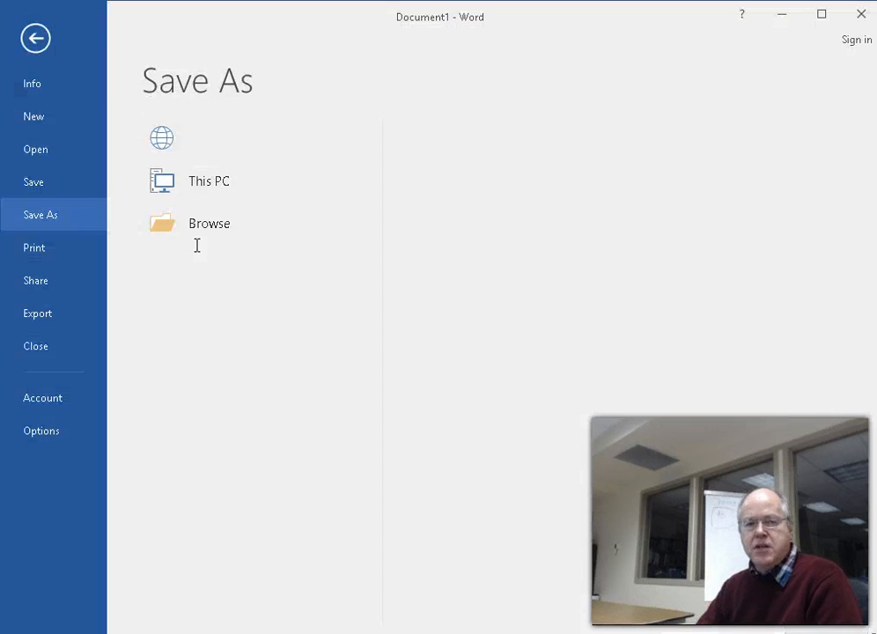
pyautogui.click(486, 187)
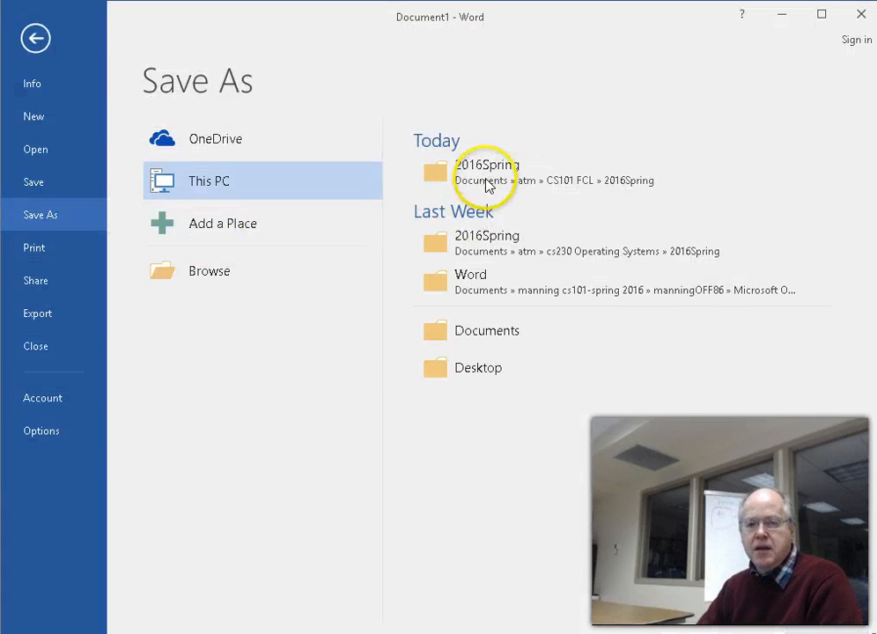
pyautogui.write('manningWD')
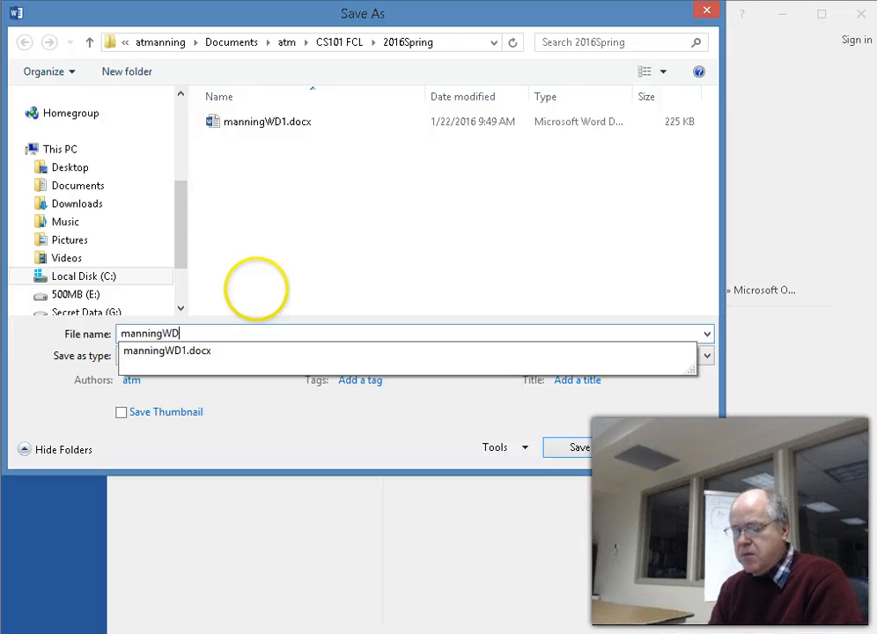
pyautogui.write('1Biblical')
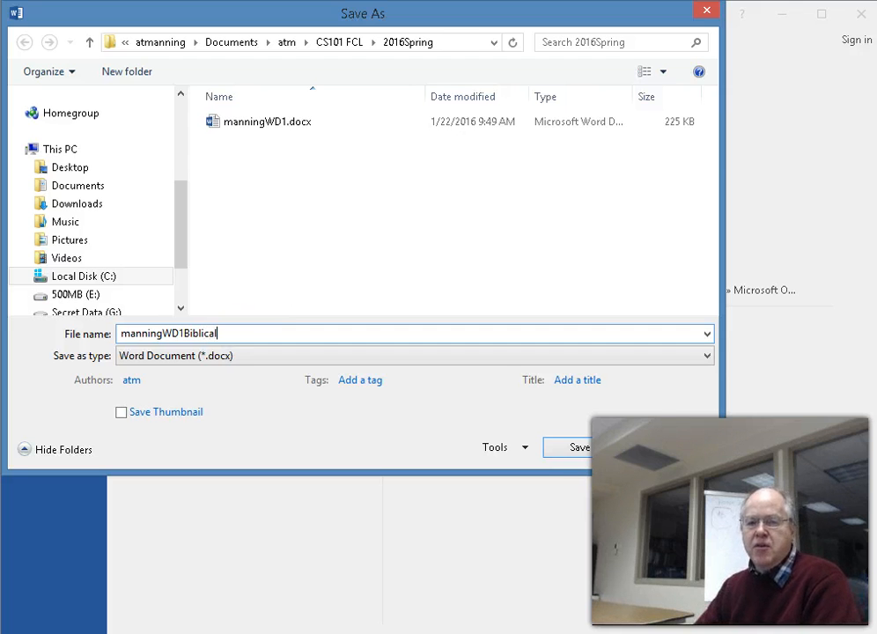
pyautogui.click(580, 451)
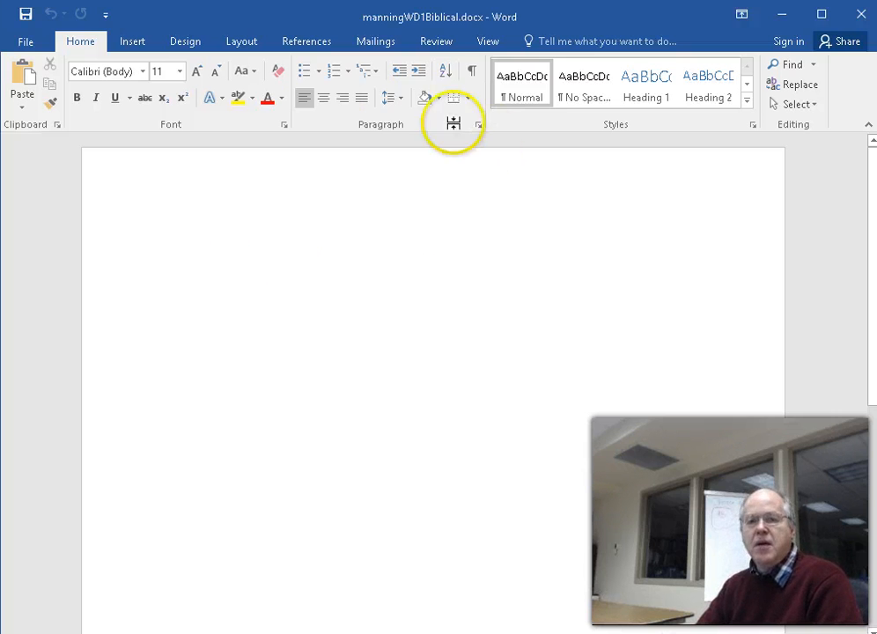
# Draw a text box about 5.68" wide and 2.47" high near the page's top and paste the copied 1 Peter 1:13 verse into it
pyautogui.click(123, 40)
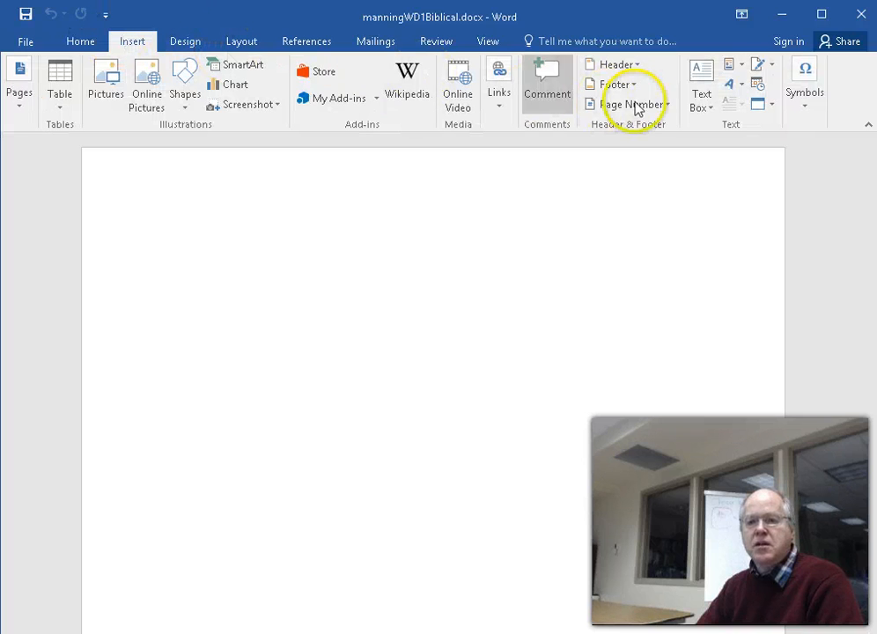
pyautogui.click(704, 80)
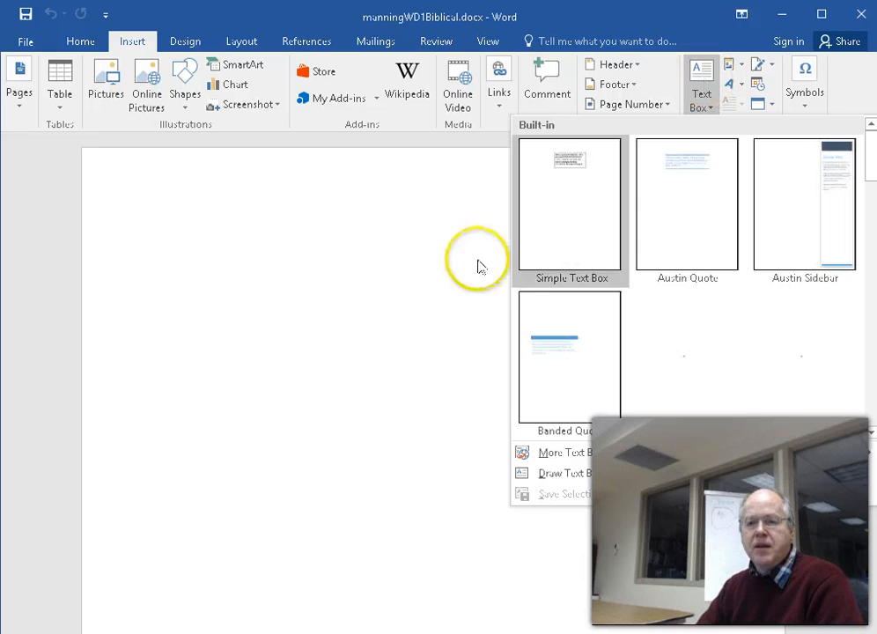
pyautogui.click(558, 482)
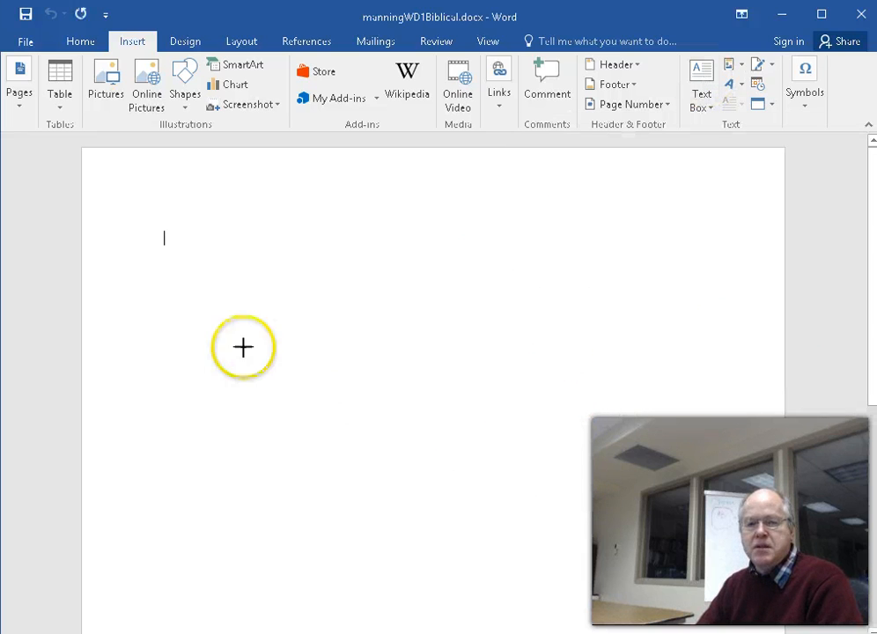
pyautogui.moveTo(186, 264)
pyautogui.mouseDown()
pyautogui.moveTo(545, 477)
pyautogui.moveTo(656, 468)
pyautogui.mouseUp()
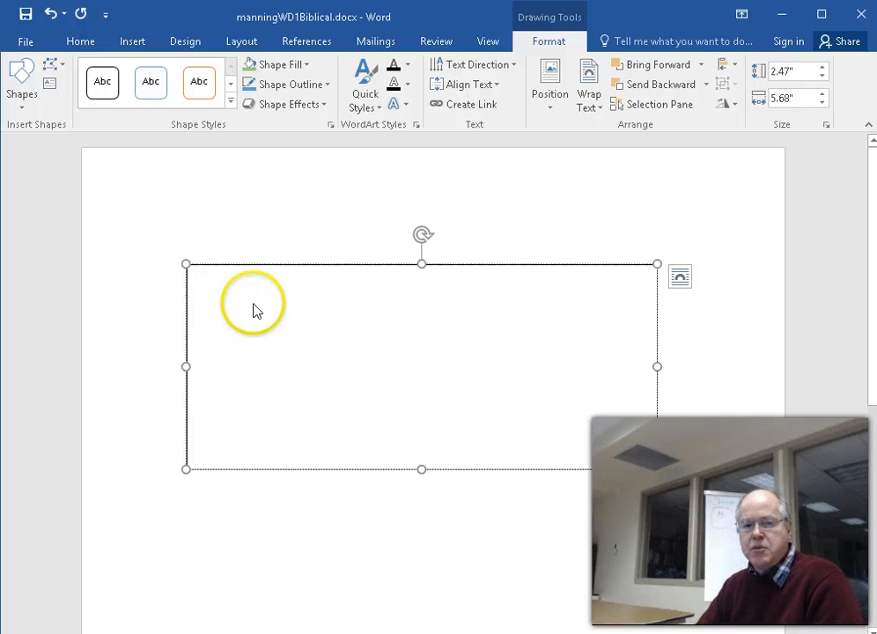
pyautogui.write('Therefore, preparing your minds for action, and being sober-minded, set your hope fully on the grace that will be brought to you at the revelation of Jesus Christ.')
pyautogui.press('ctrl')
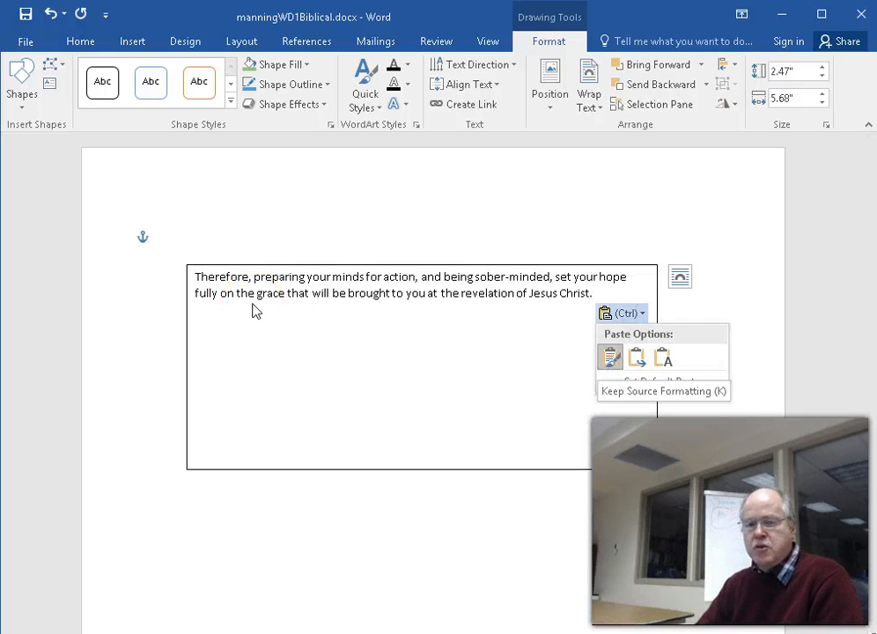
# Enlarge all the verse text in the text box to 24 pt and center it
pyautogui.click(272, 288)
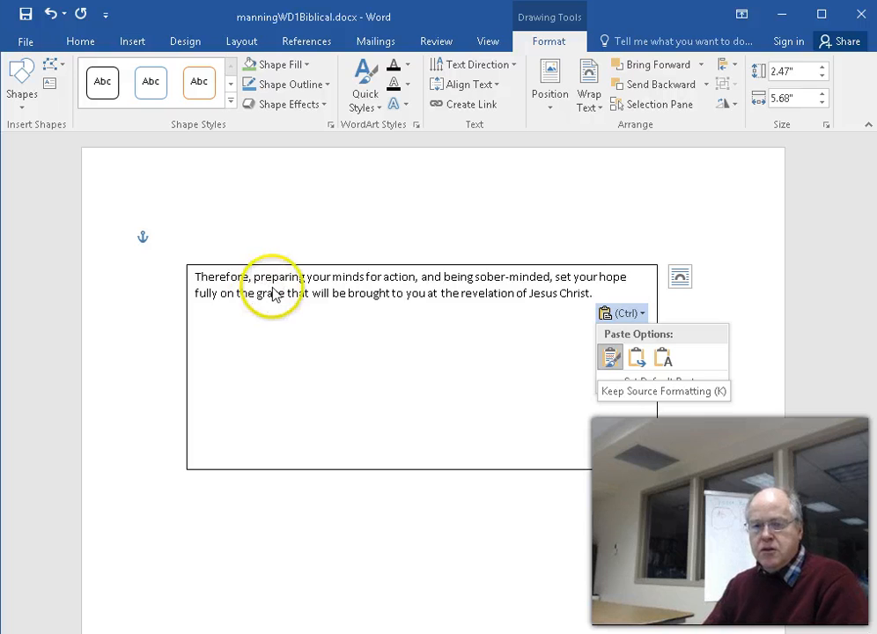
pyautogui.hotkey('ctrl', 'a')
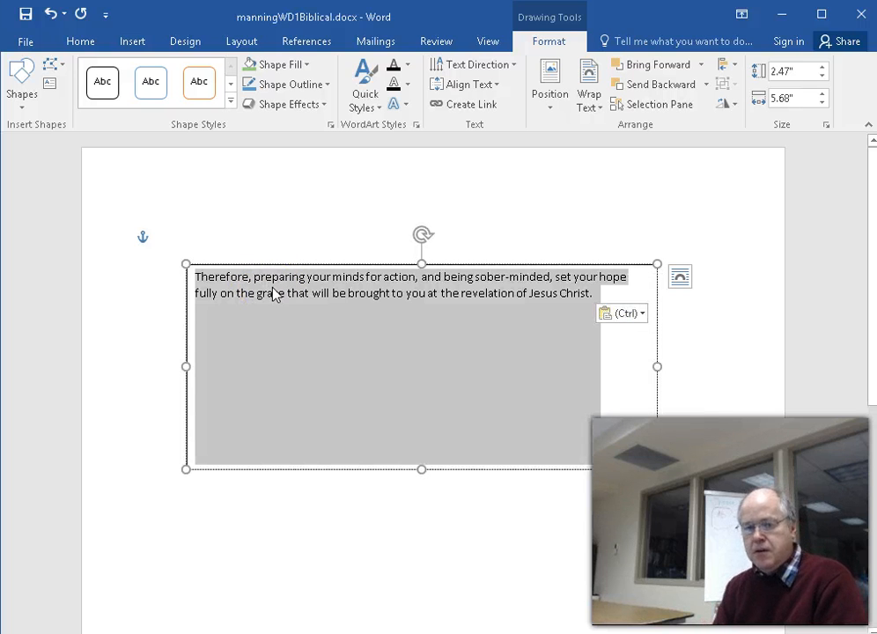
pyautogui.hotkey('ctrl', 'shift', '.')
pyautogui.hotkey('ctrl', 'shift', '.')
pyautogui.hotkey('ctrl', 'shift', '.')
pyautogui.hotkey('ctrl', 'shift', '.')
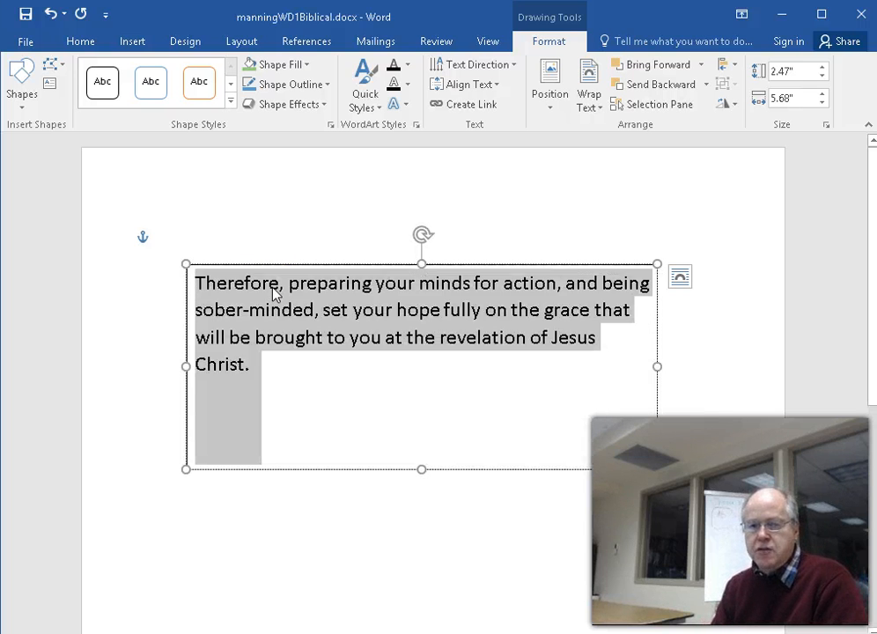
pyautogui.hotkey('ctrl', 'shift', '.')
pyautogui.hotkey('ctrl', 'shift', '.')
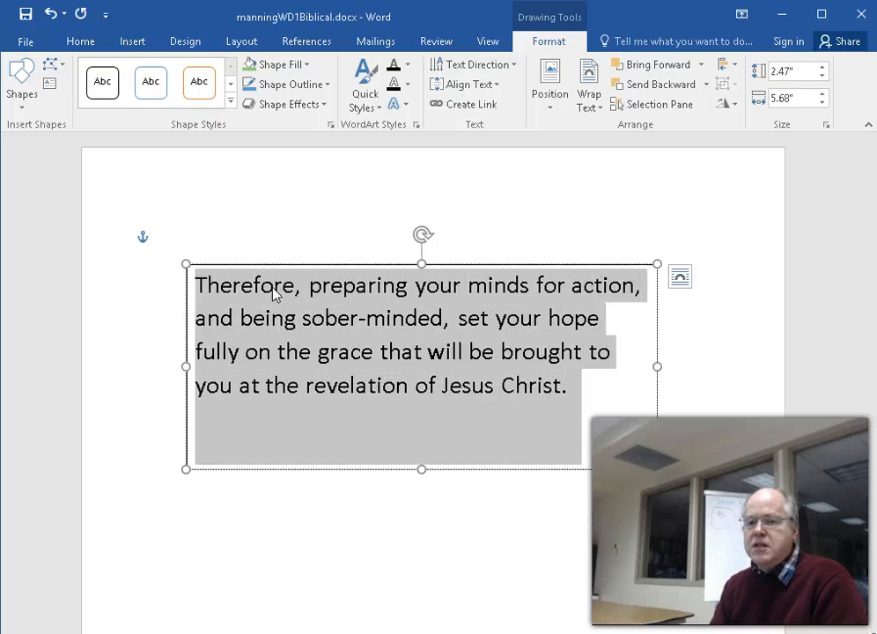
pyautogui.hotkey('ctrl', 'shift', '.')
pyautogui.hotkey('ctrl', 'shift', ',')
pyautogui.hotkey('ctrl', 'shift', '.')
pyautogui.hotkey('ctrl', 'shift', ',')
pyautogui.hotkey('ctrl', 'shift', '.')
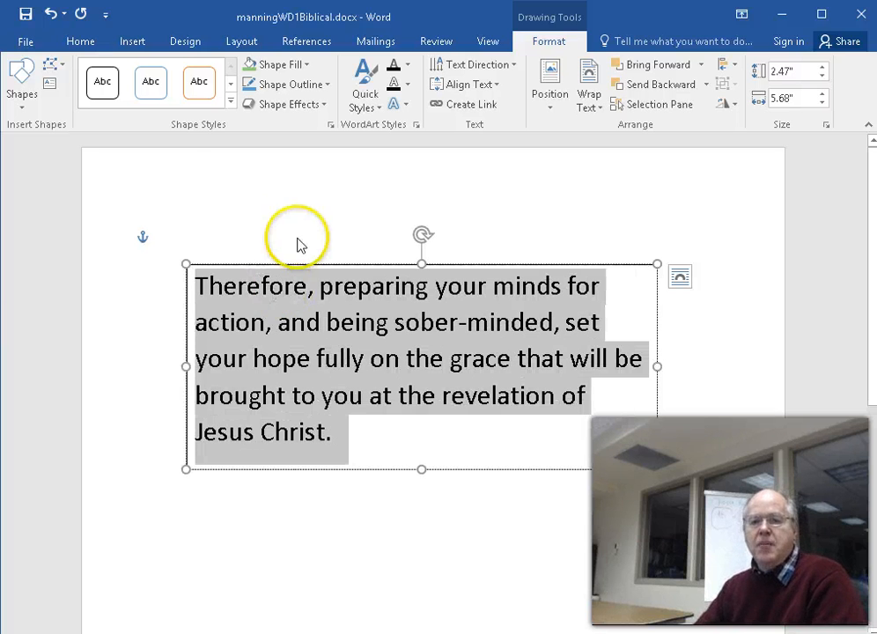
pyautogui.click(91, 46)
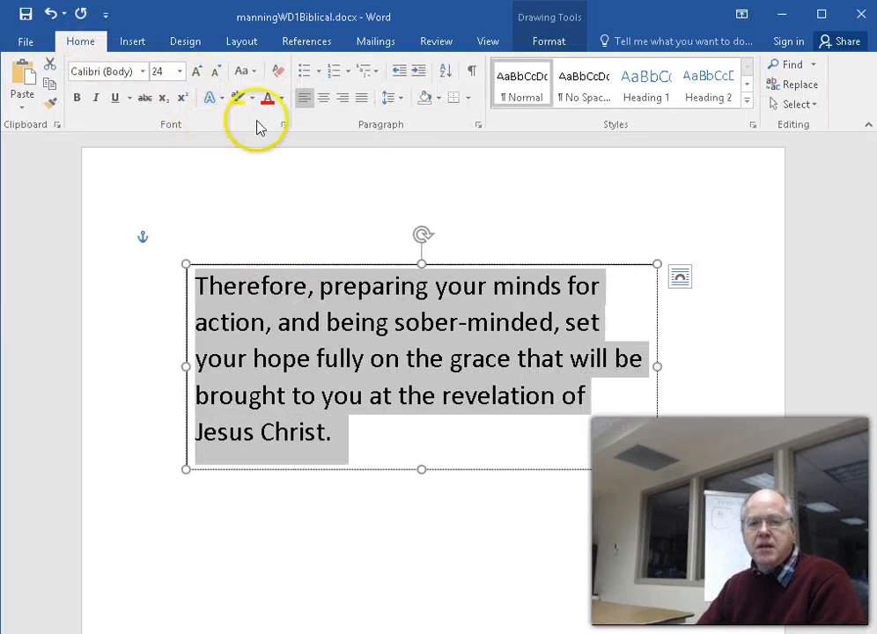
pyautogui.click(326, 100)
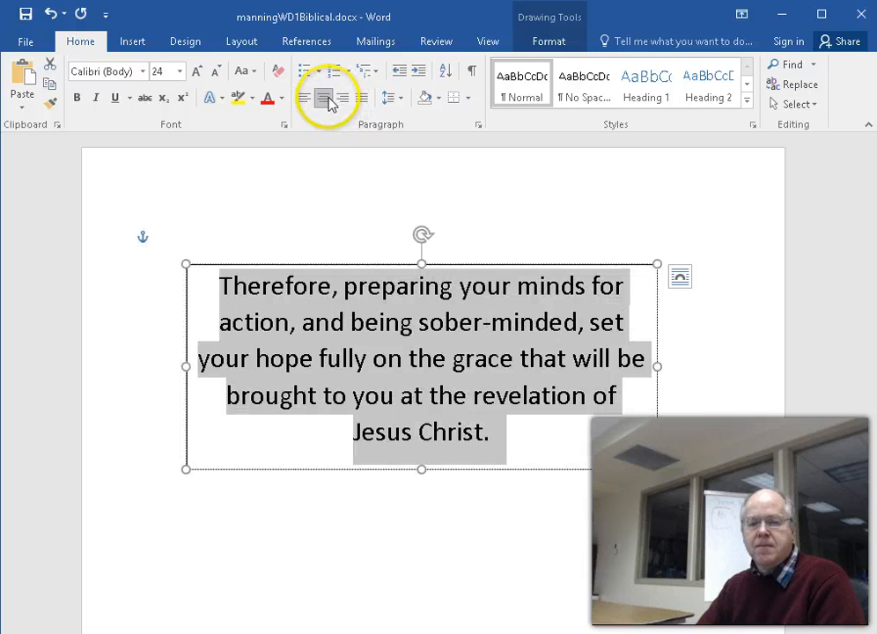
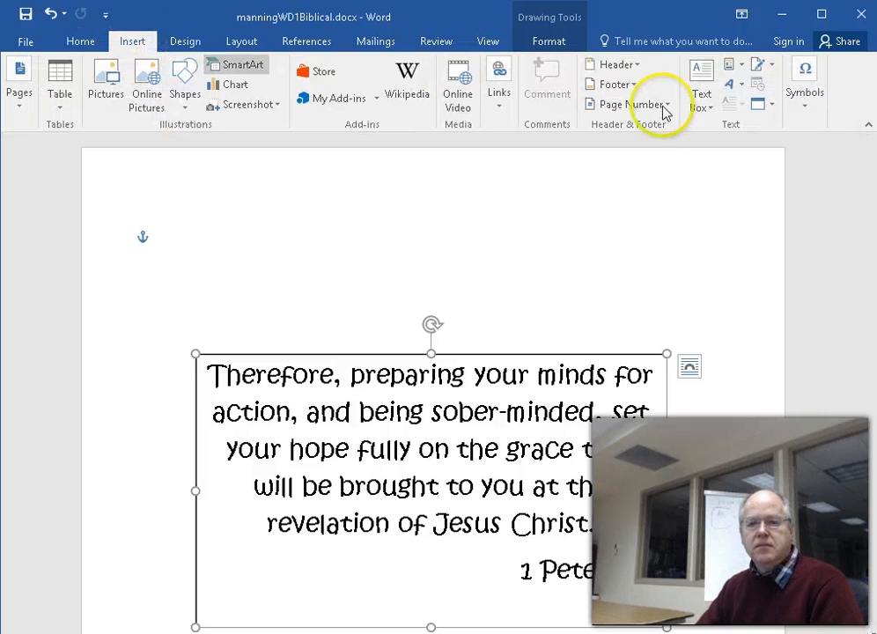
pyautogui.click(734, 85)
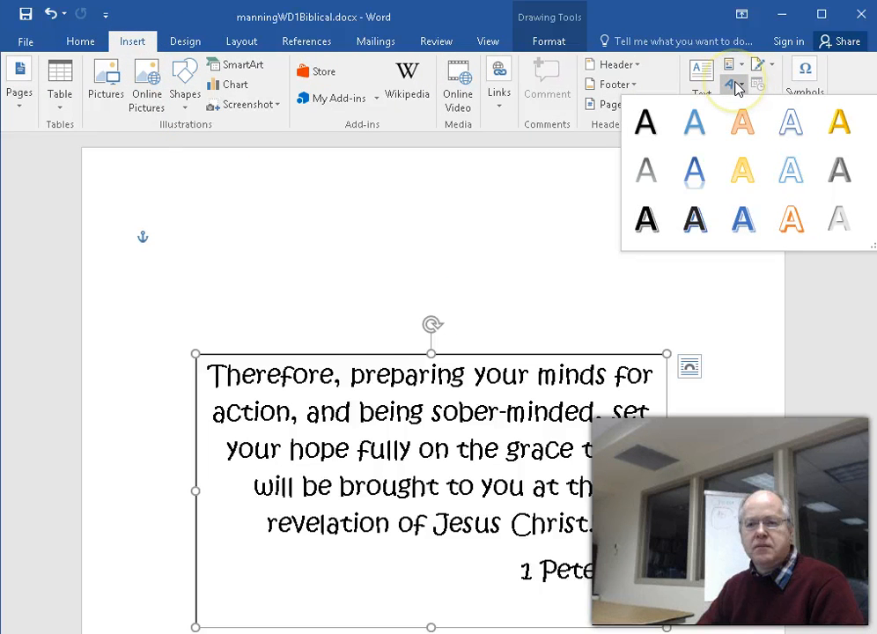
pyautogui.click(744, 213)
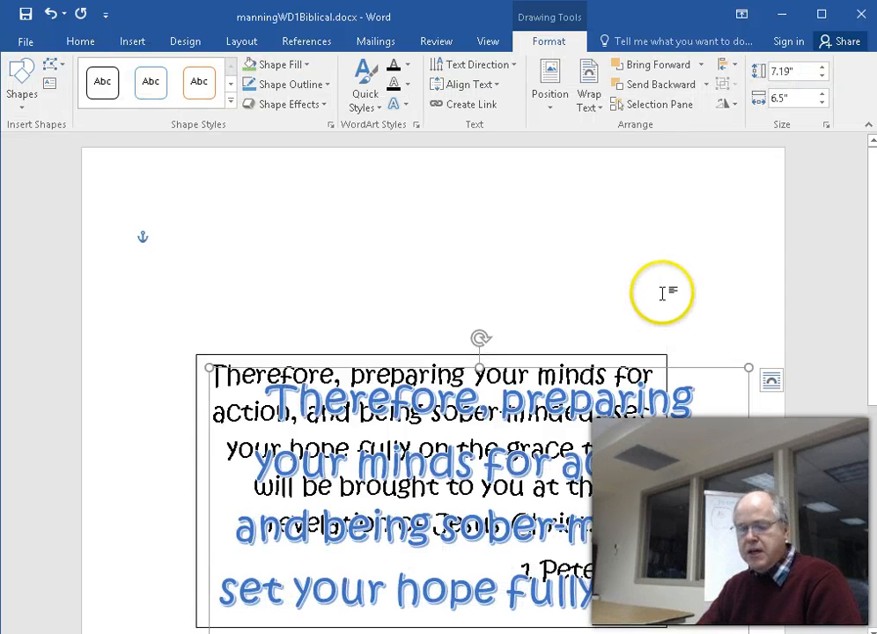
pyautogui.hotkey('ctrl', 'z')
# Insert a black WordArt with a blue outline shadow above the verse box, reading "Prepare for ACTION!"
pyautogui.click(479, 220)
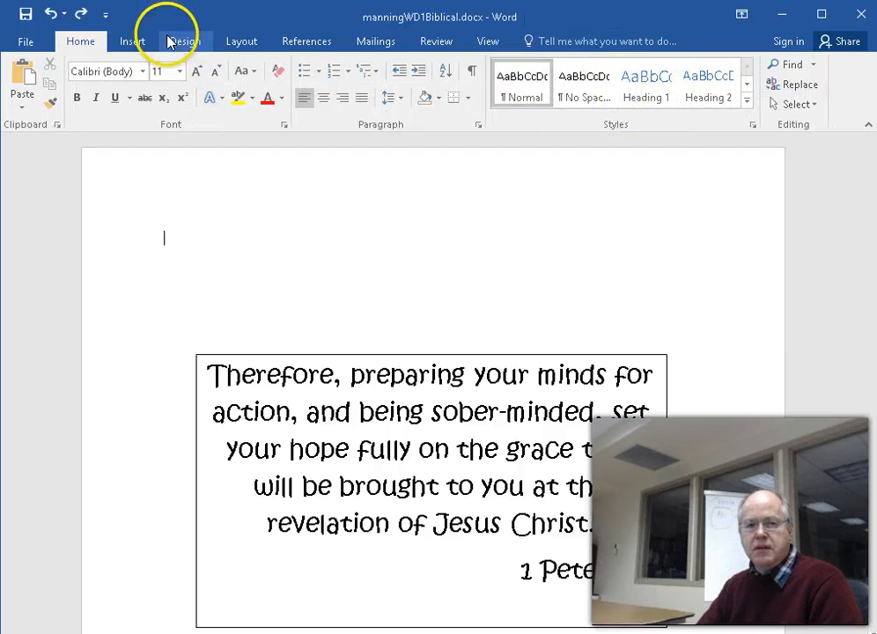
pyautogui.click(133, 40)
pyautogui.click(742, 86)
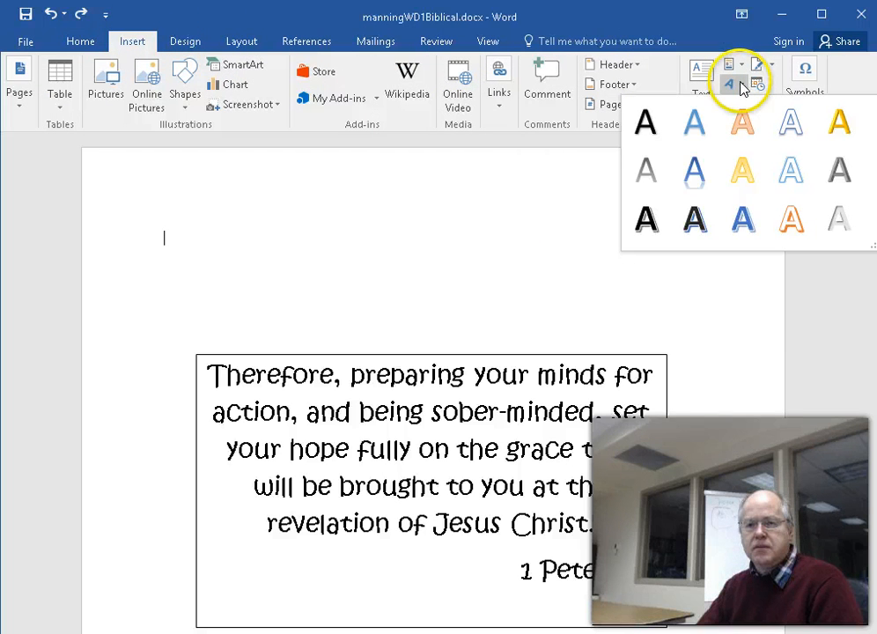
pyautogui.click(709, 219)
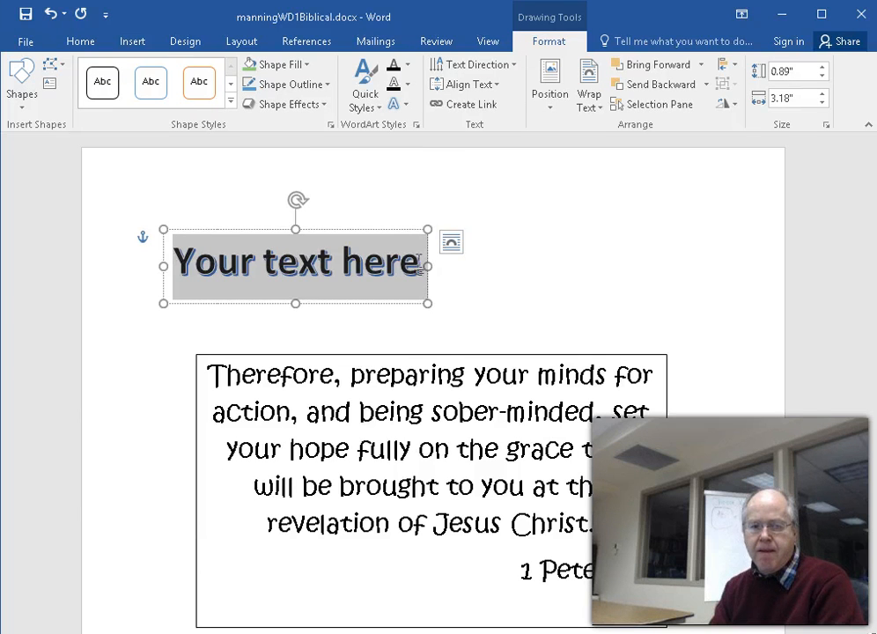
pyautogui.write('Prepar')
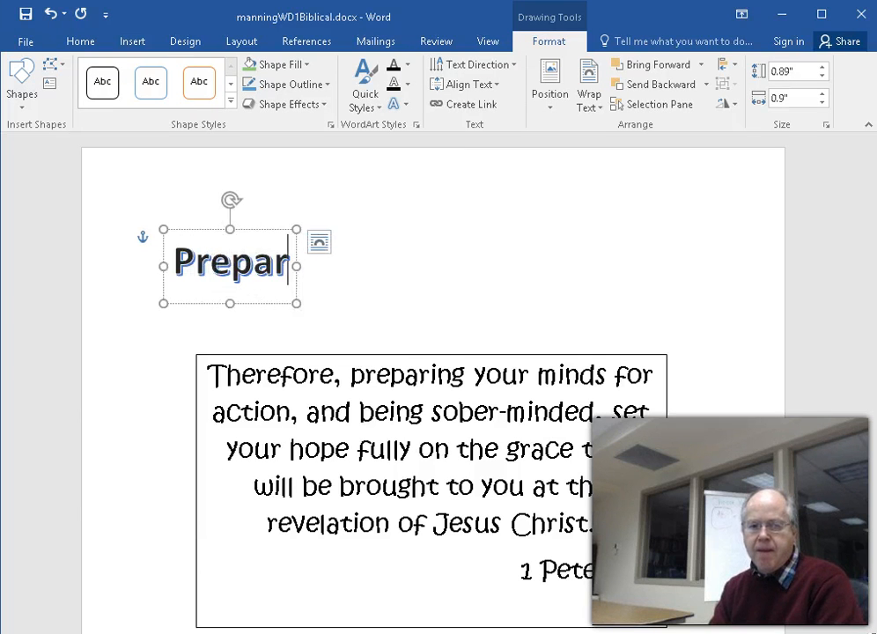
pyautogui.write('e for')
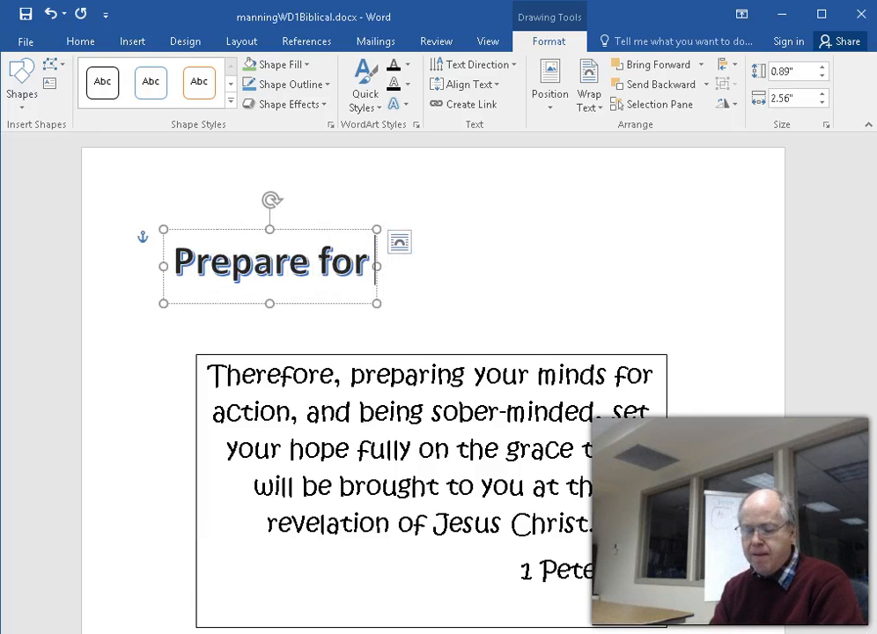
pyautogui.write(' AC')
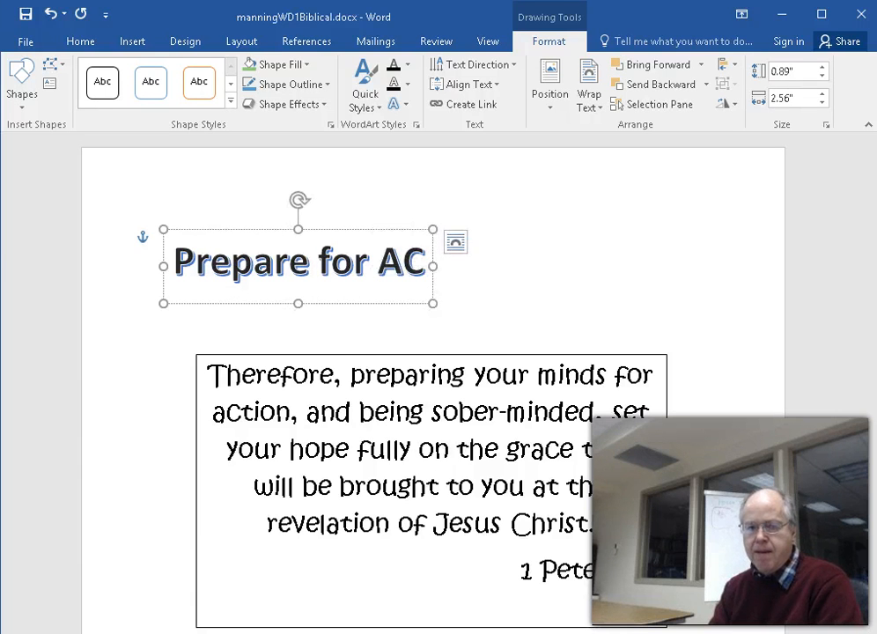
pyautogui.write('TION!')
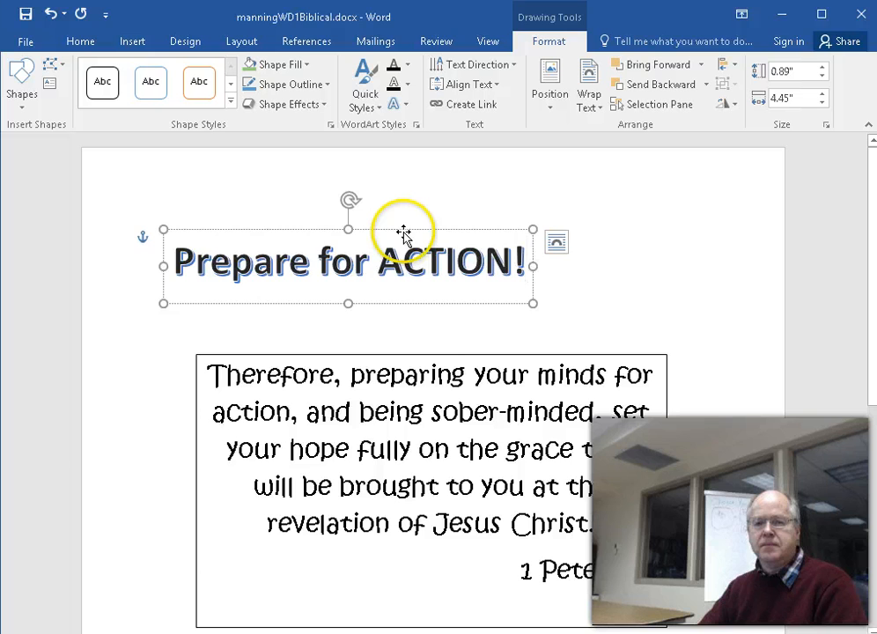
# Shift the WordArt title toward the middle of the page and center its text within its box
pyautogui.moveTo(403, 232); pyautogui.dragTo(448, 227)
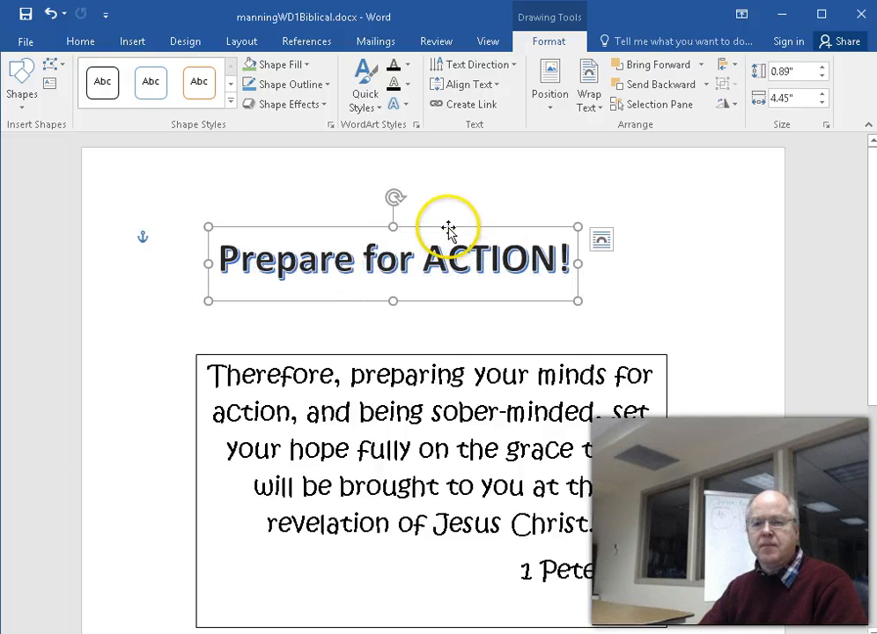
pyautogui.click(81, 43)
pyautogui.click(307, 103)
pyautogui.click(325, 100)
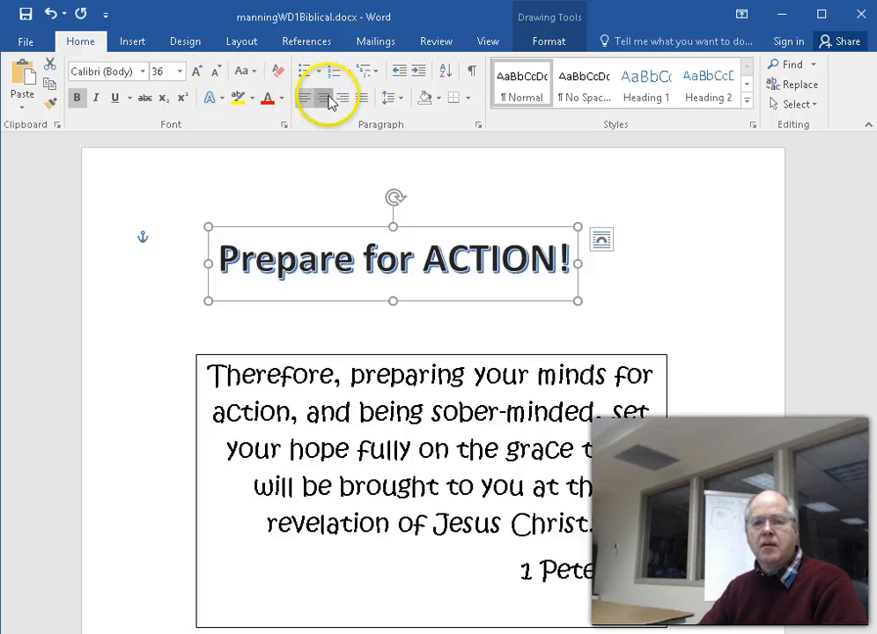
# Move the WordArt title onto the page's vertical center guide and slightly higher above the verse box
pyautogui.click(448, 224)
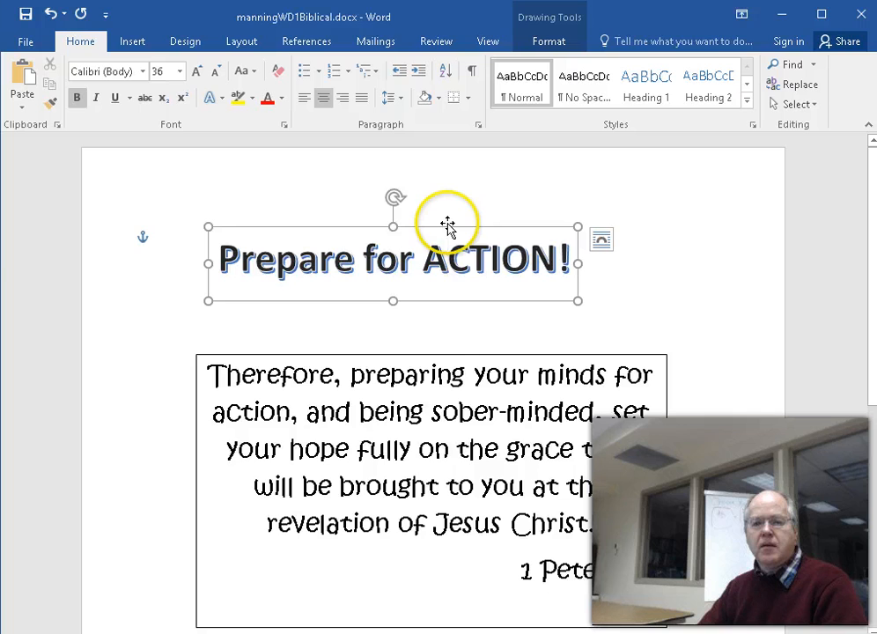
pyautogui.click(470, 202)
pyautogui.click(466, 230)
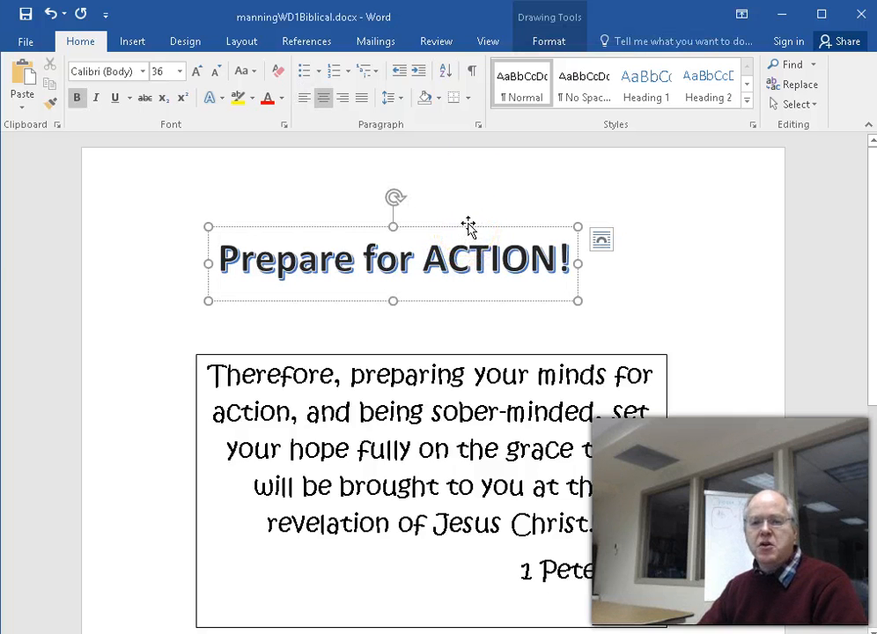
pyautogui.moveTo(472, 228); pyautogui.dragTo(433, 228)
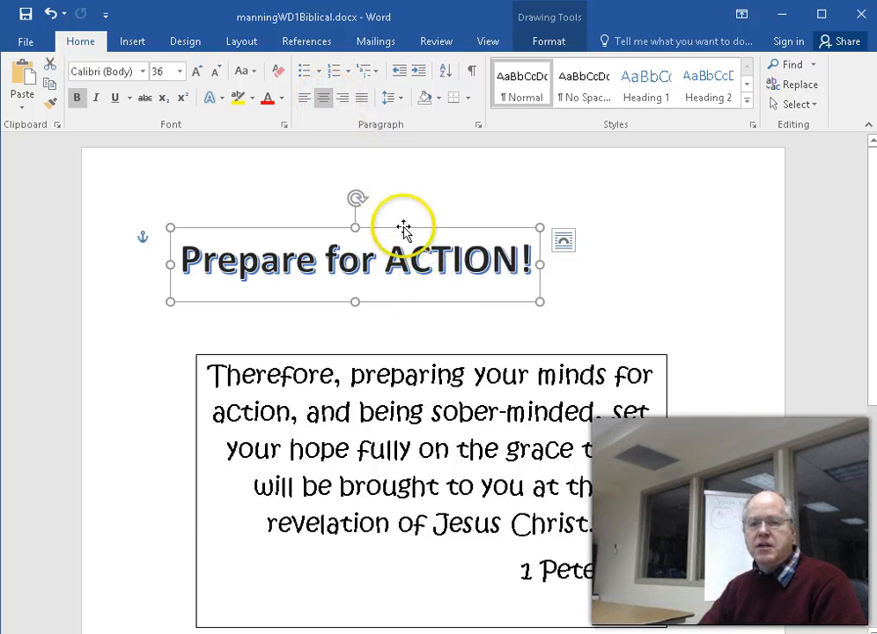
pyautogui.moveTo(385, 229); pyautogui.dragTo(460, 228)
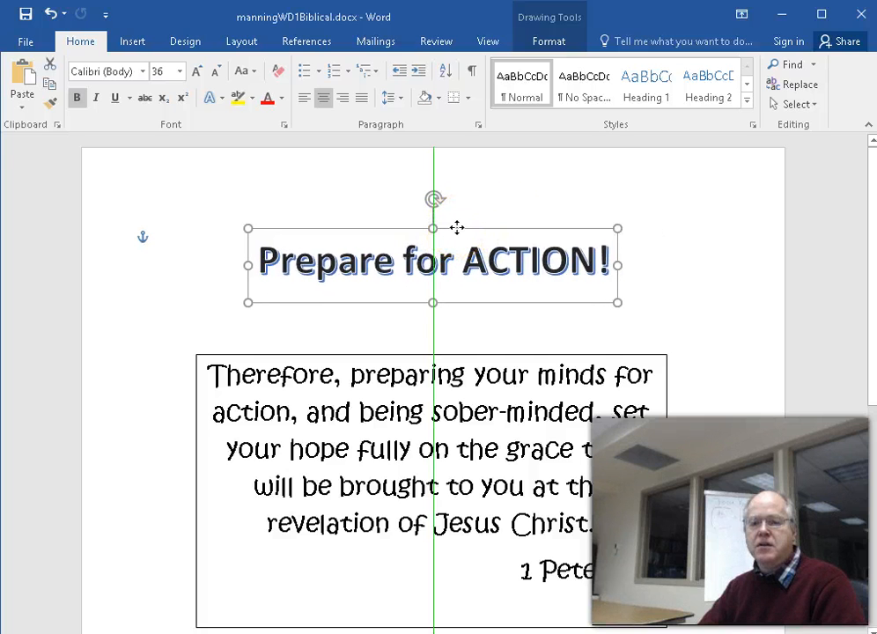
pyautogui.moveTo(457, 225); pyautogui.dragTo(454, 211)
# Enlarge the WordArt title's box evenly around its center and set the title text to 48 pt
pyautogui.moveTo(617, 287); pyautogui.dragTo(663, 309)
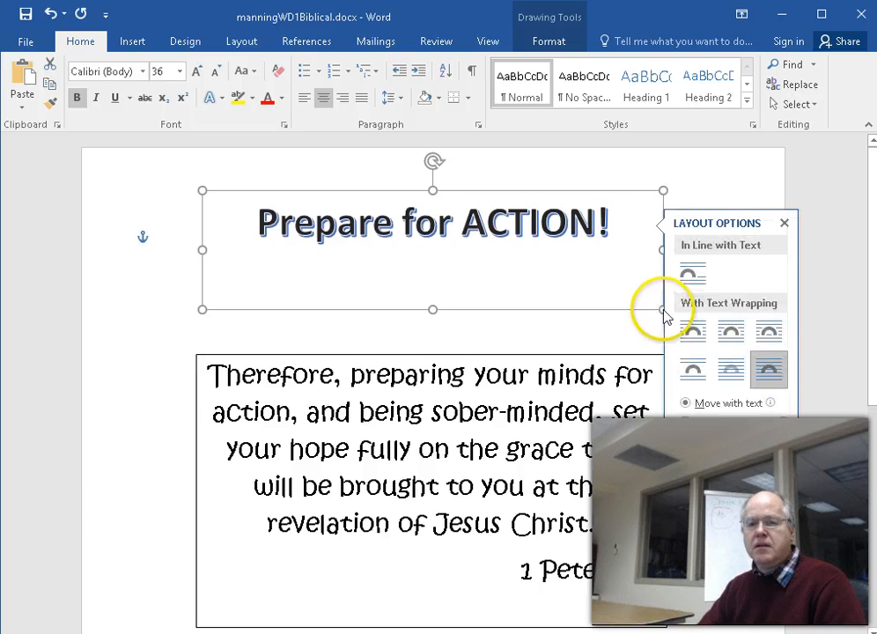
pyautogui.click(422, 206)
pyautogui.tripleClick(426, 224)
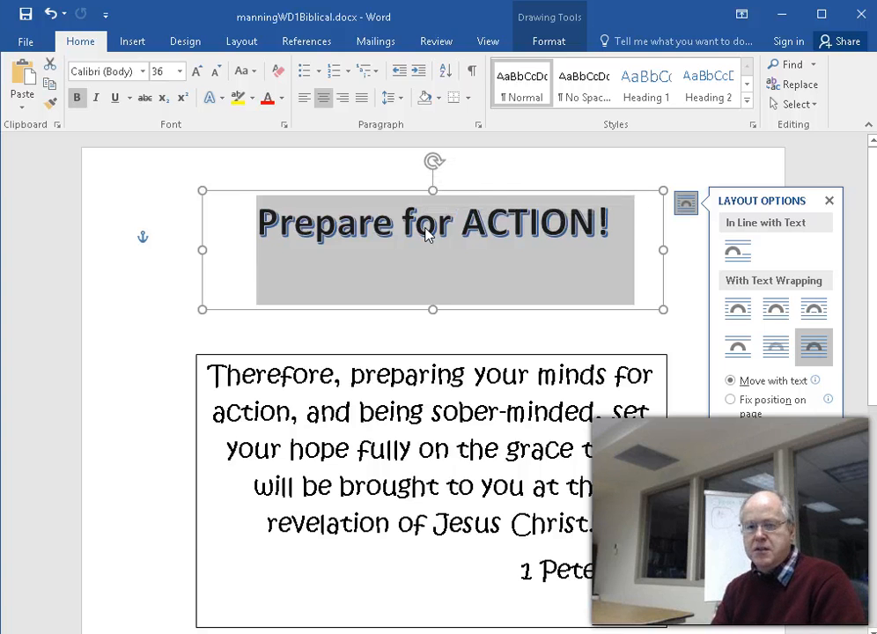
pyautogui.hotkey('ctrl', 'shift', '.')
pyautogui.rightClick(564, 226)
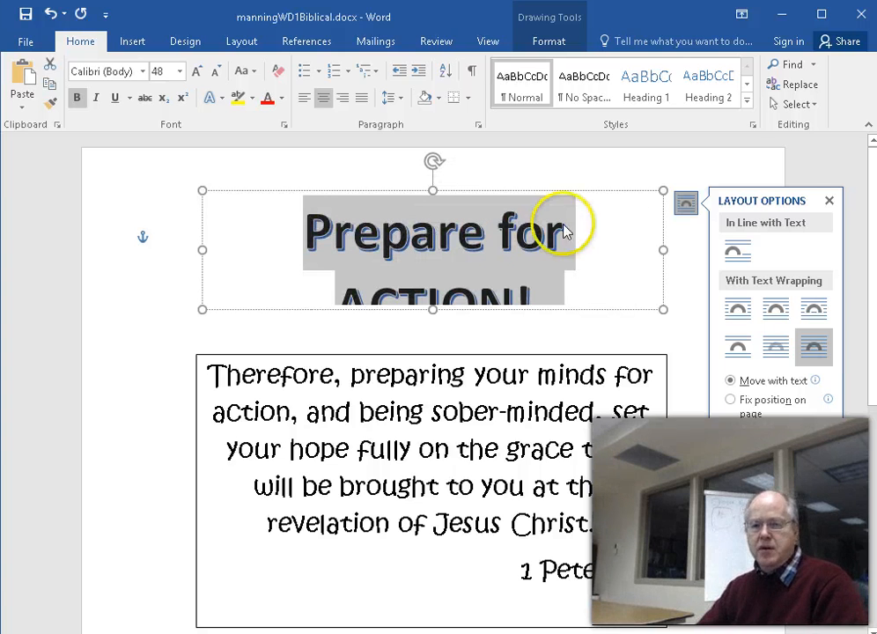
# Widen the WordArt box equally on both sides until "Prepare for ACTION!" fits on one line
pyautogui.click(661, 249)
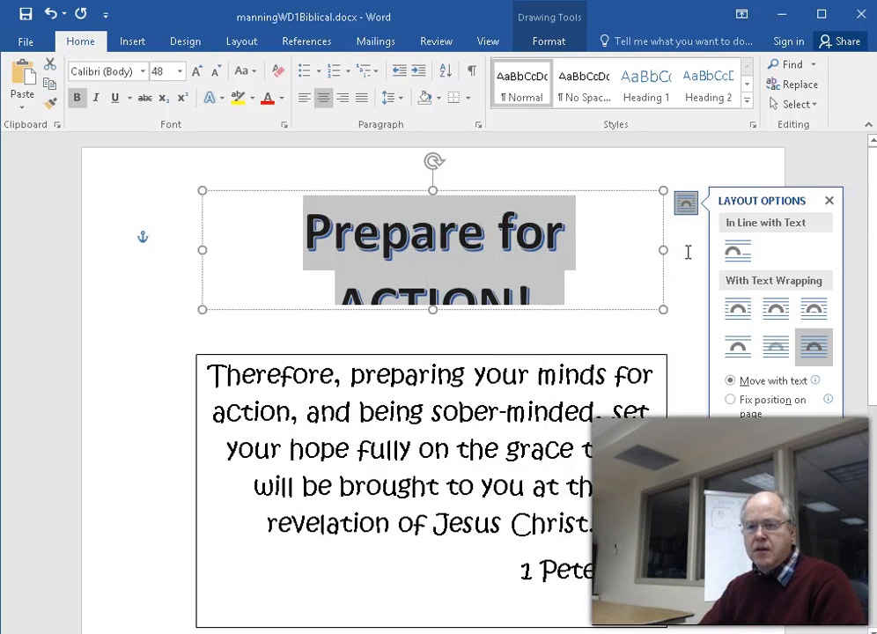
pyautogui.click(684, 251)
pyautogui.click(643, 249)
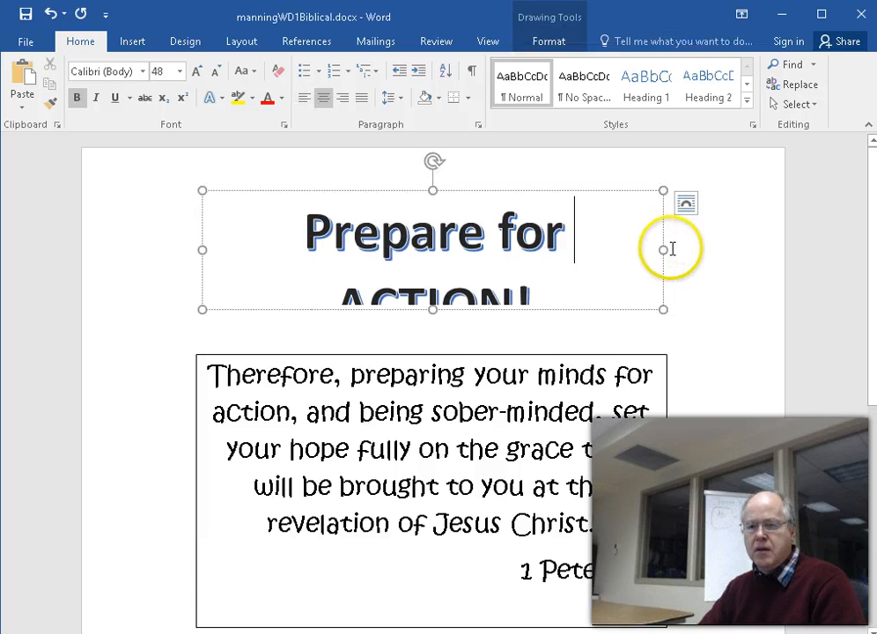
pyautogui.moveTo(662, 249); pyautogui.dragTo(713, 254)
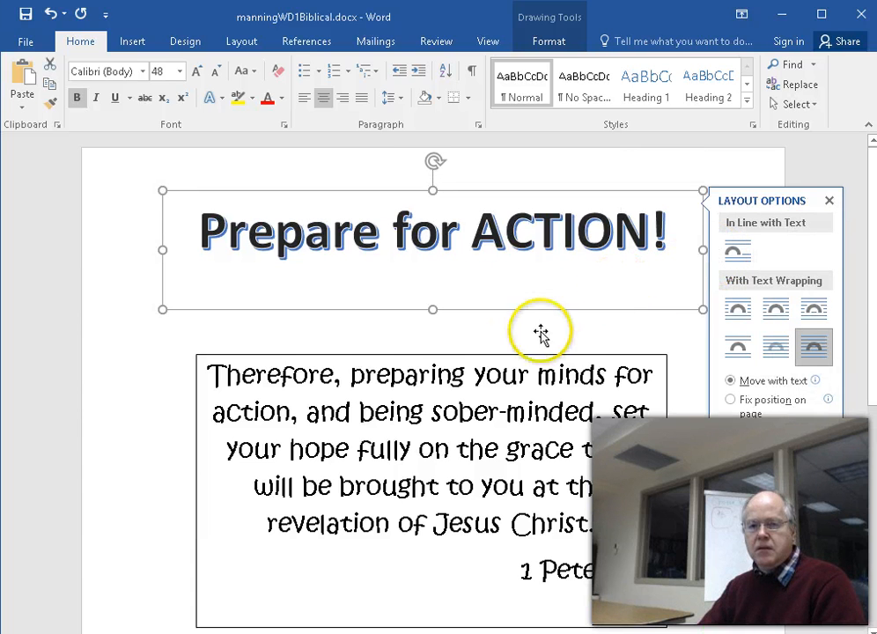
pyautogui.click(503, 340)
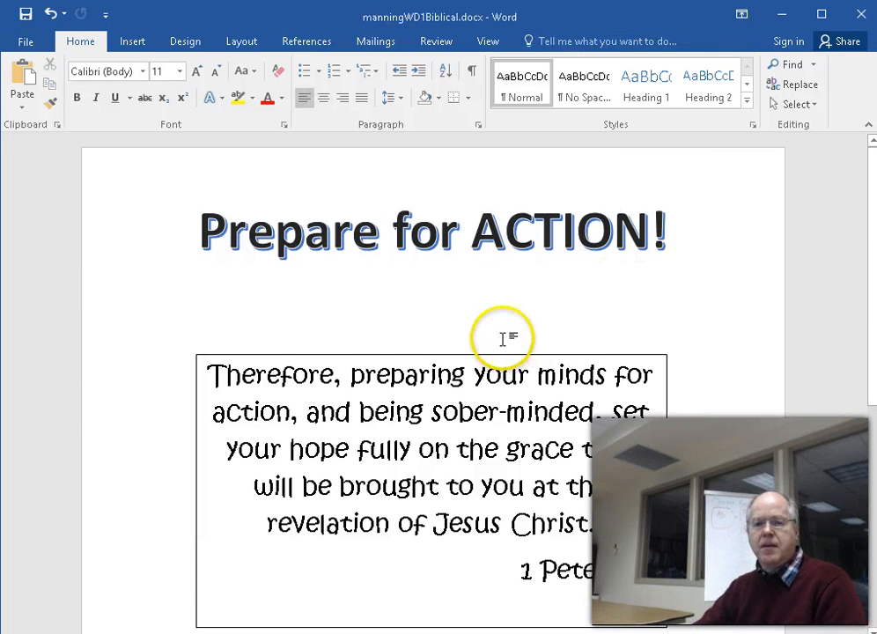
# Move the verse text box up, closer beneath the WordArt title
pyautogui.scroll(-2, 510, 335)
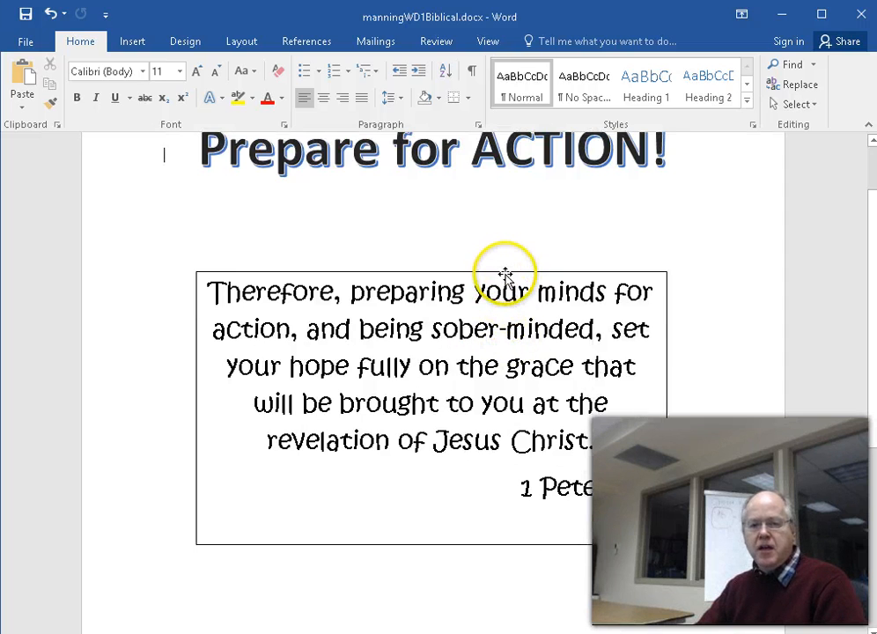
pyautogui.moveTo(505, 274); pyautogui.dragTo(503, 233)
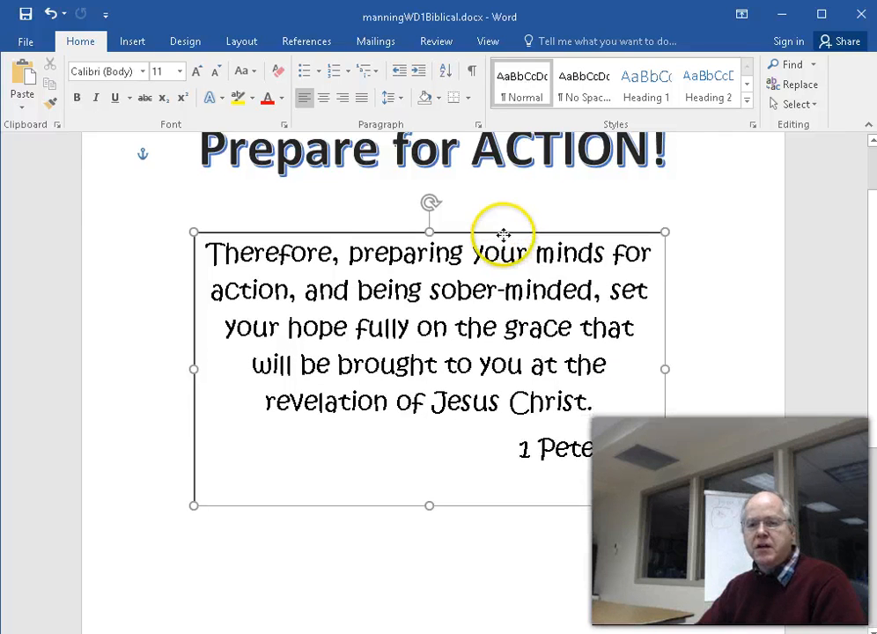
pyautogui.click(519, 392)
pyautogui.scroll(-2, 519, 395)
pyautogui.scroll(-2, 520, 394)
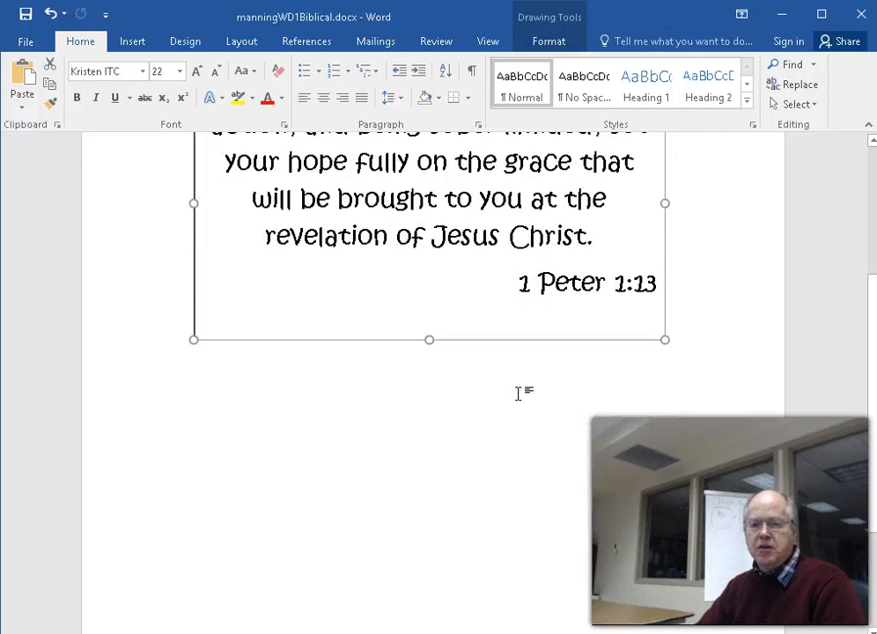
pyautogui.scroll(1, 519, 394)
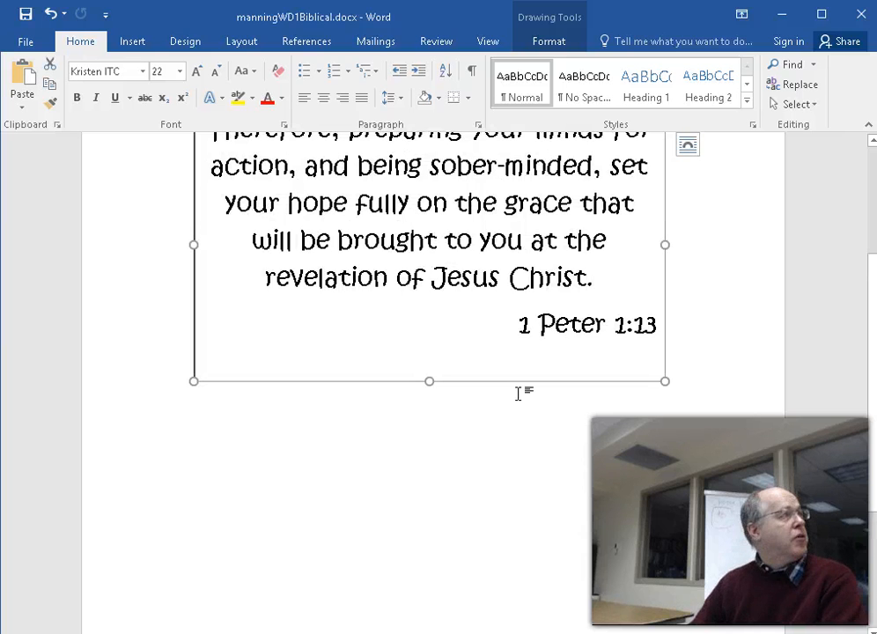
# Switch to the browser's Google image results for "action" and copy the hand-drawn "Time for Action" clock picture
pyautogui.scroll(-5, 518, 393)
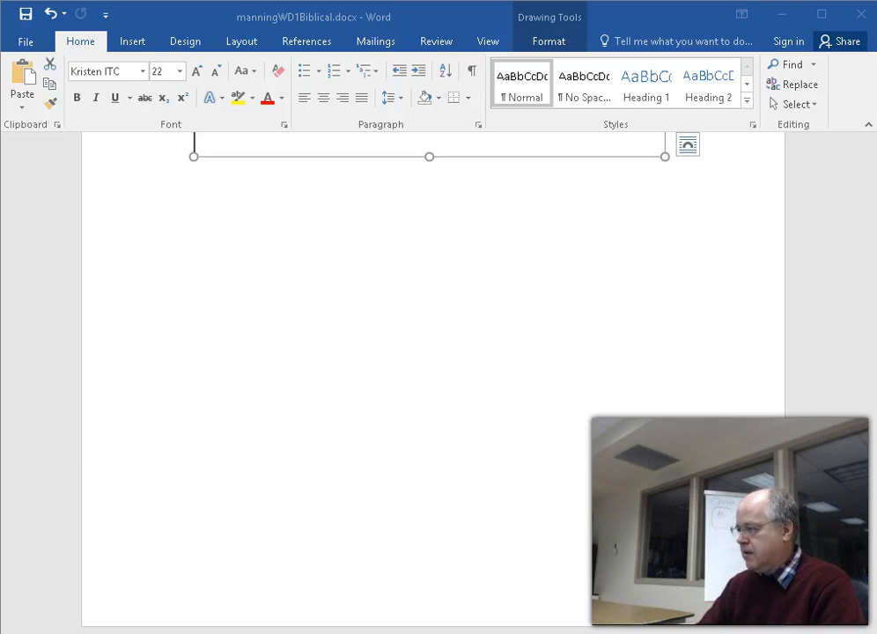
pyautogui.click(307, 207)
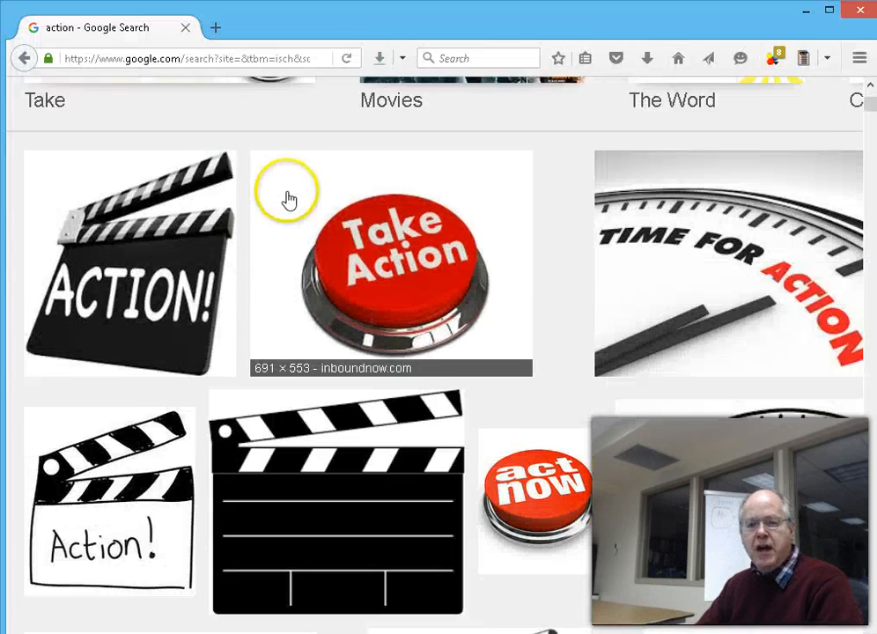
pyautogui.scroll(-2, 290, 210)
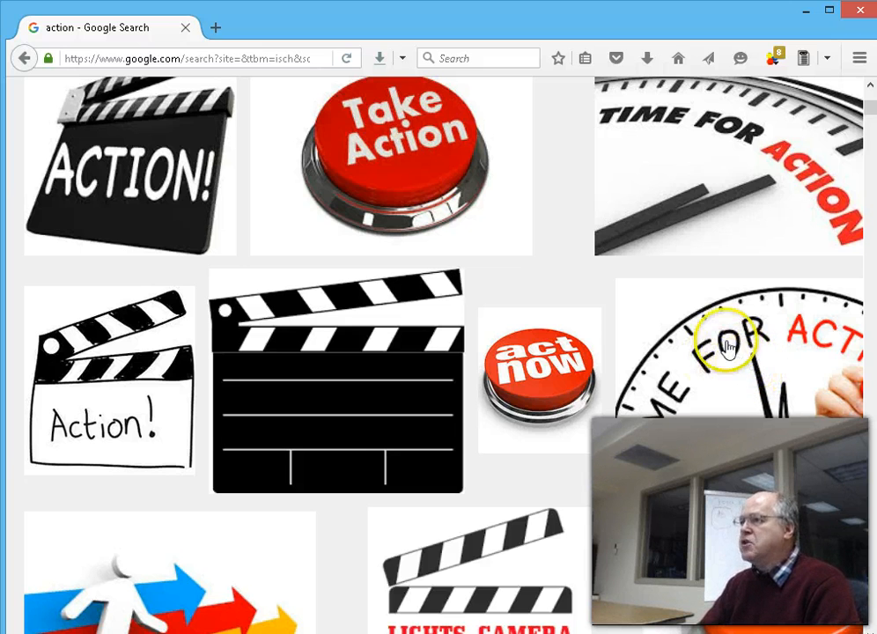
pyautogui.click(762, 373)
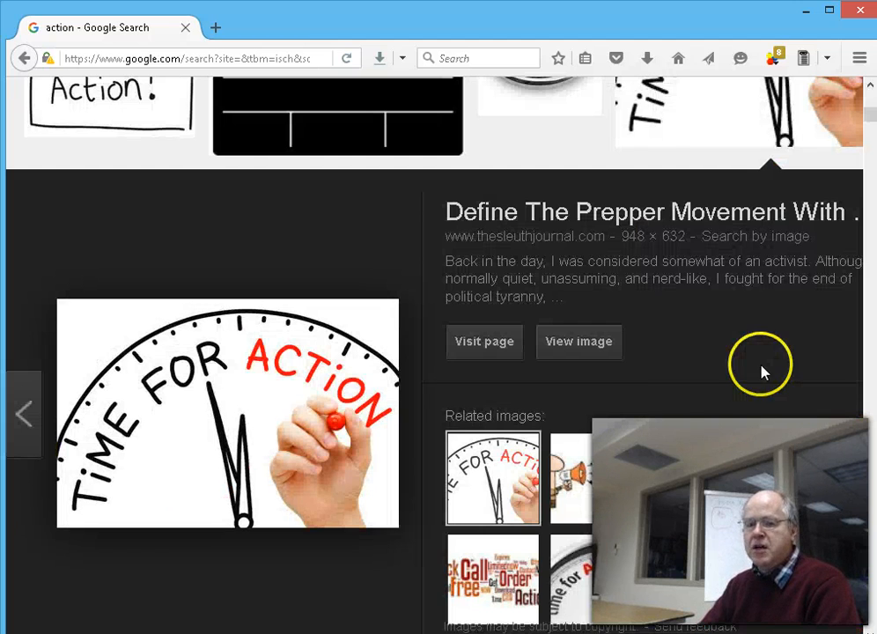
pyautogui.rightClick(242, 382)
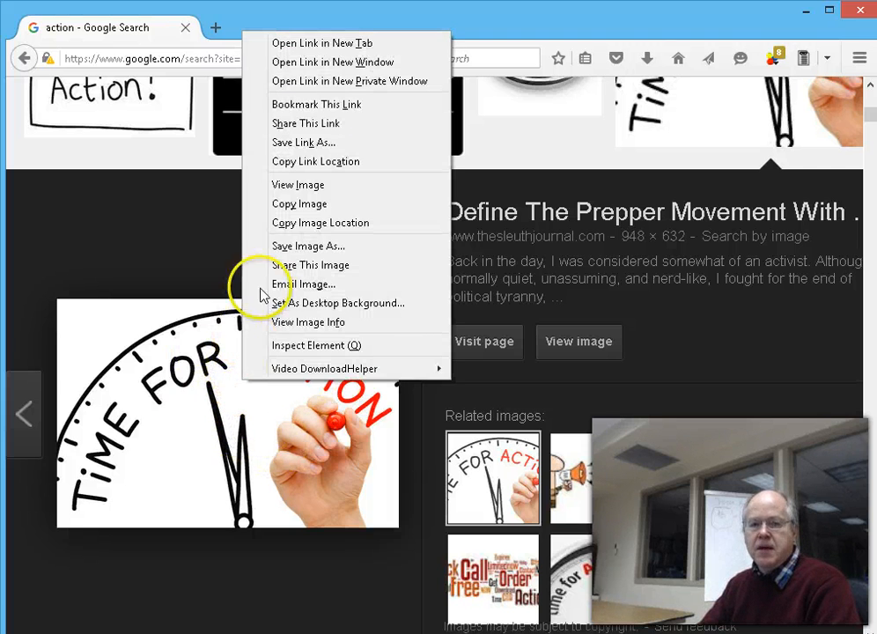
pyautogui.click(281, 205)
# Return to the Word document and paste the copied clock picture into the body below the verse box
pyautogui.hotkey('alt', 'Tab')
pyautogui.hotkey('alt', 'Tab')
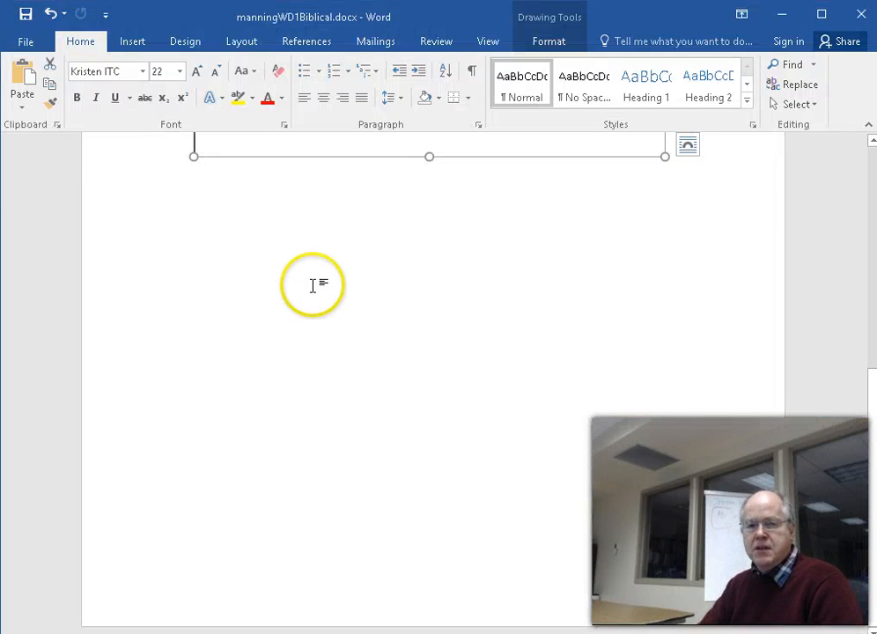
pyautogui.hotkey('ctrl', 'Home')
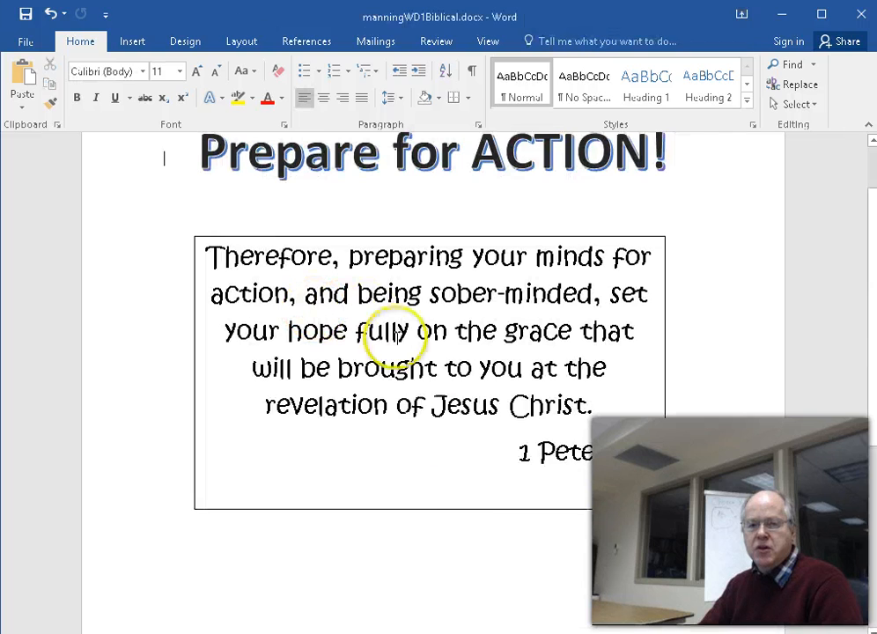
pyautogui.click(466, 576)
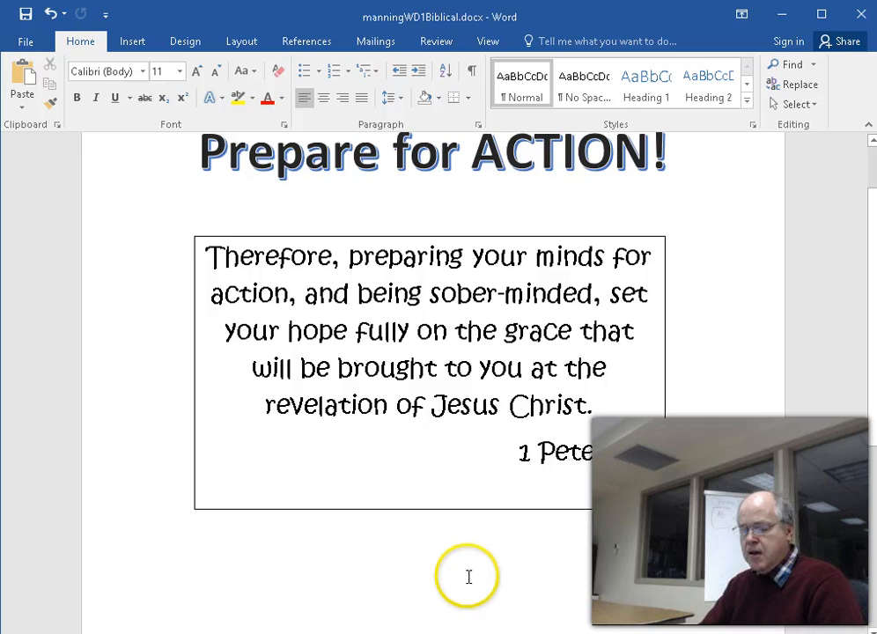
pyautogui.hotkey('ctrl', 'v')
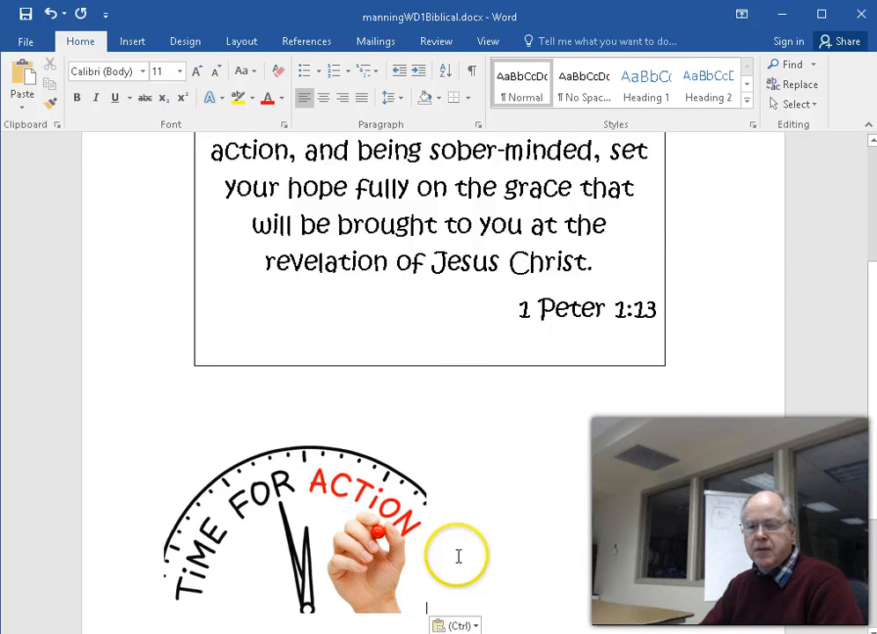
pyautogui.scroll(-2, 444, 550)
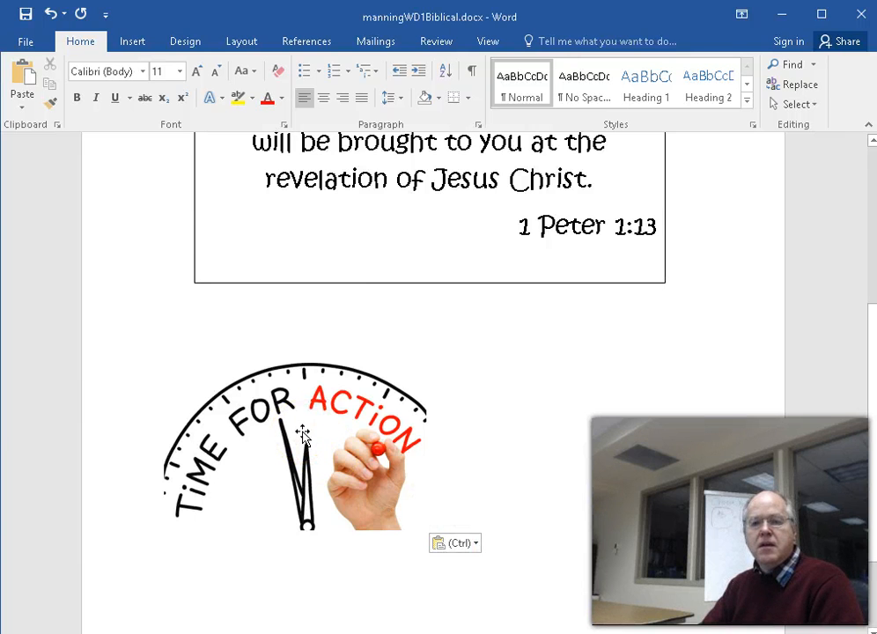
# Center the clock picture on the page and enlarge it proportionally to roughly the width of the verse box
pyautogui.click(302, 435)
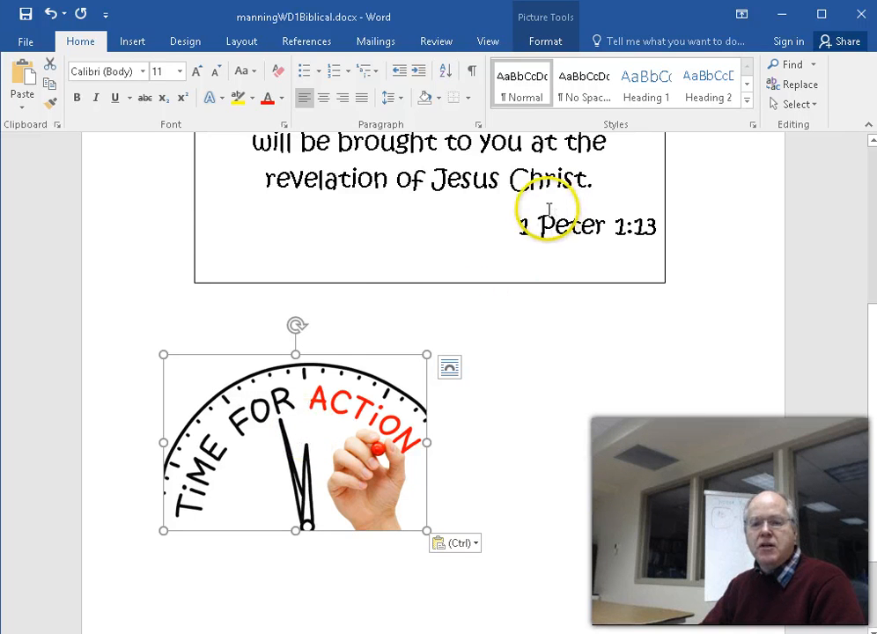
pyautogui.click(323, 99)
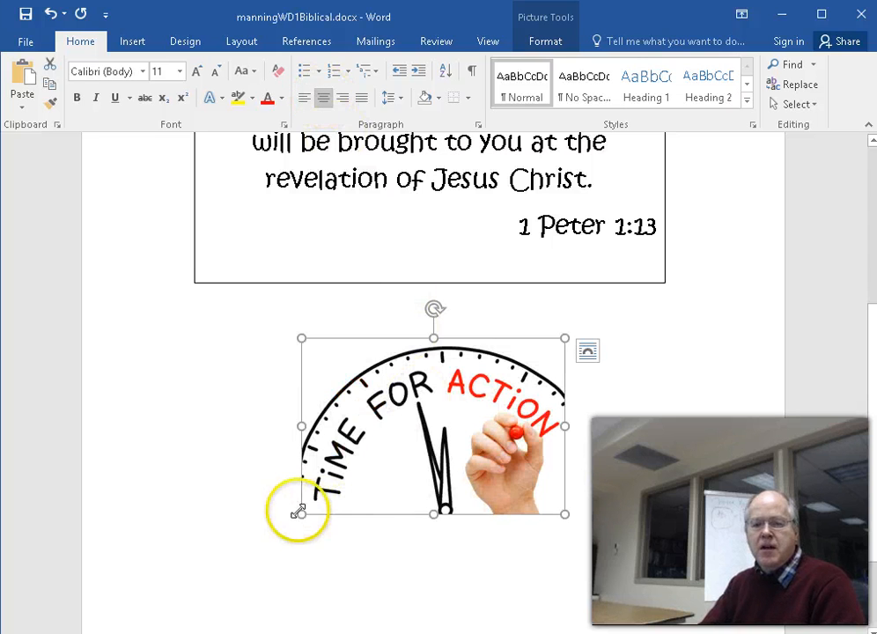
pyautogui.moveTo(301, 515); pyautogui.dragTo(185, 620)
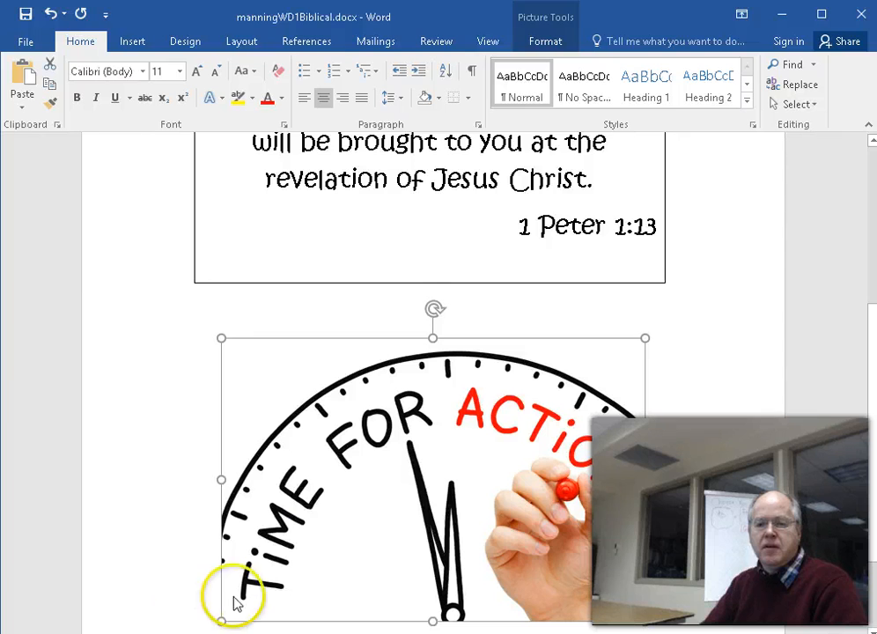
pyautogui.scroll(-1, 672, 465)
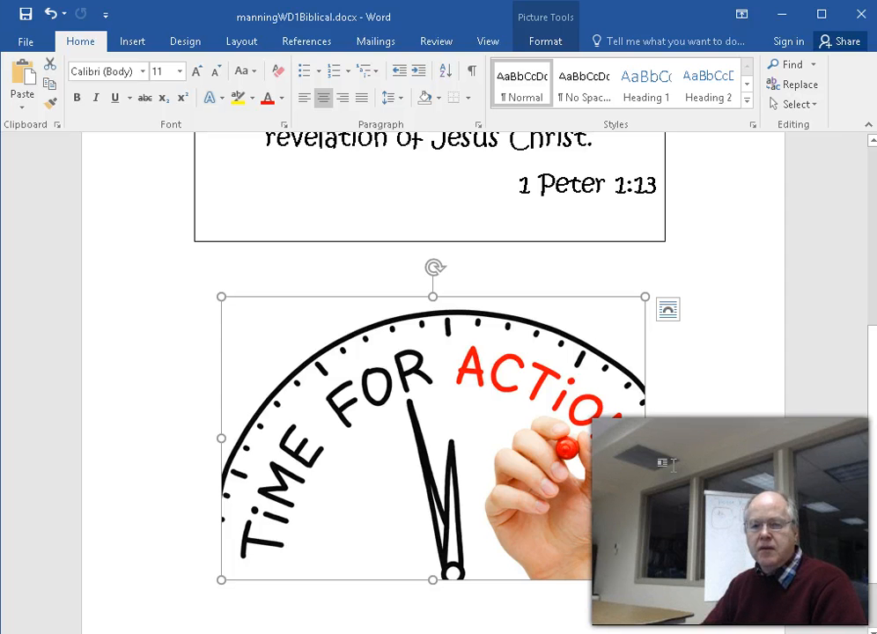
pyautogui.scroll(3, 672, 465)
pyautogui.scroll(-4, 672, 466)
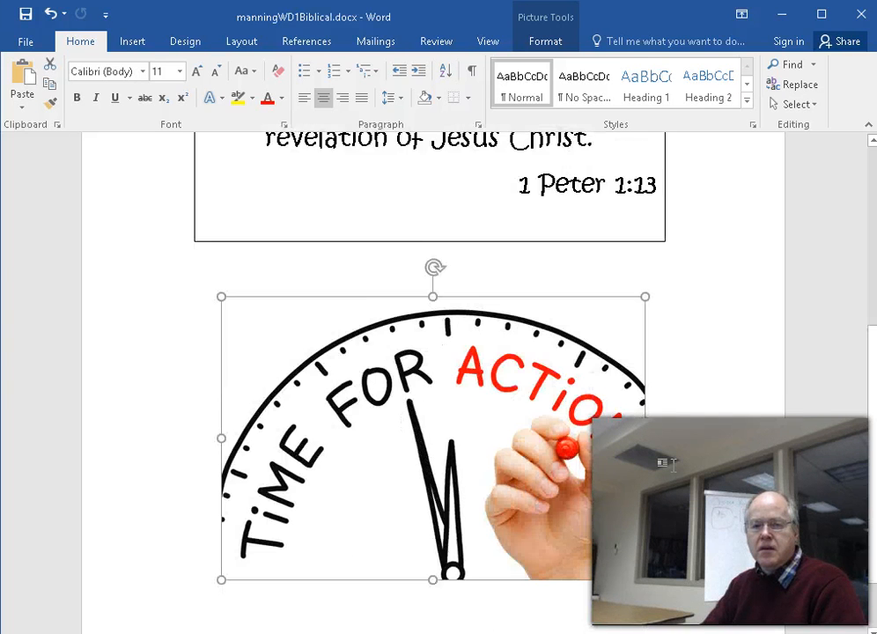
pyautogui.scroll(-1, 499, 446)
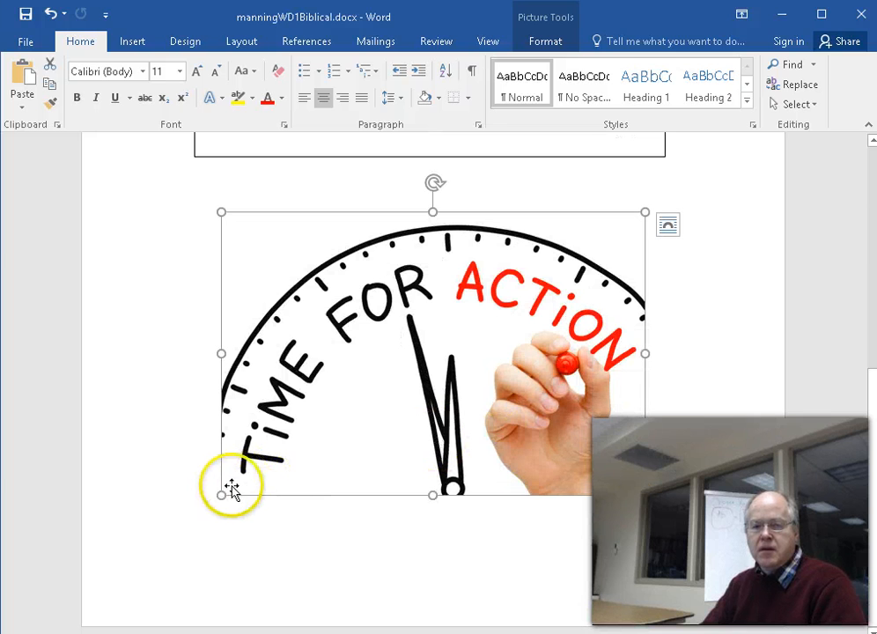
pyautogui.moveTo(218, 501); pyautogui.dragTo(197, 532)
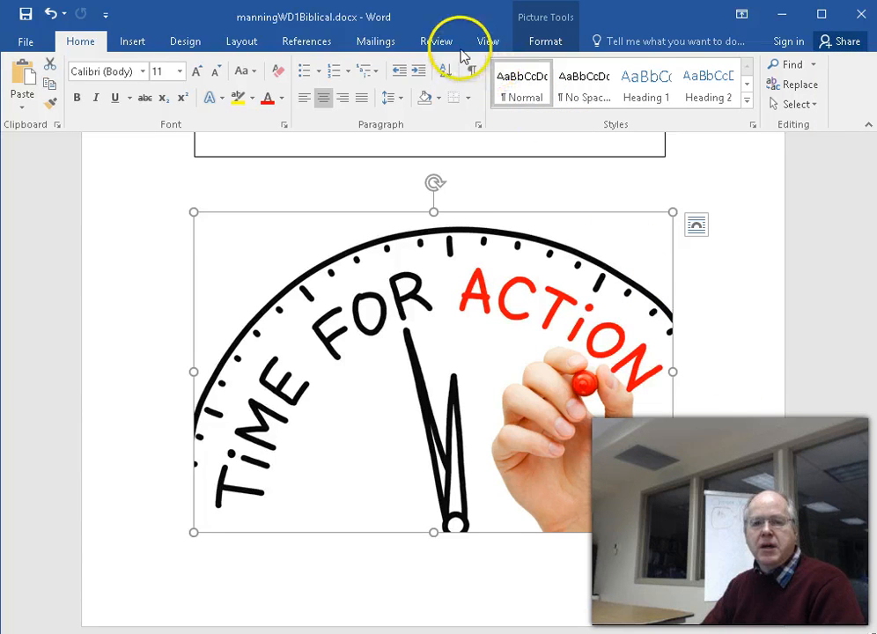
# Change the page margins to the Narrow preset
pyautogui.click(243, 44)
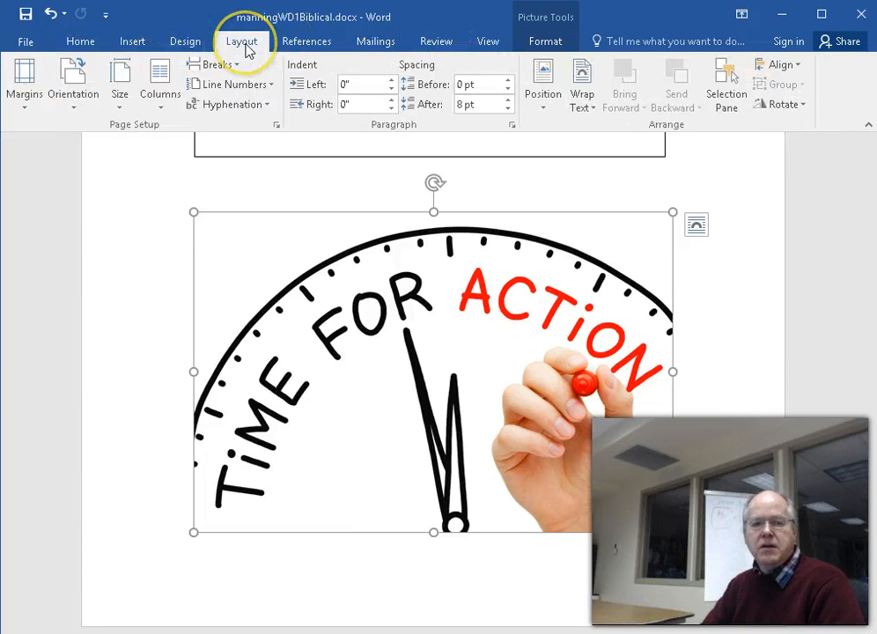
pyautogui.click(21, 104)
pyautogui.click(37, 198)
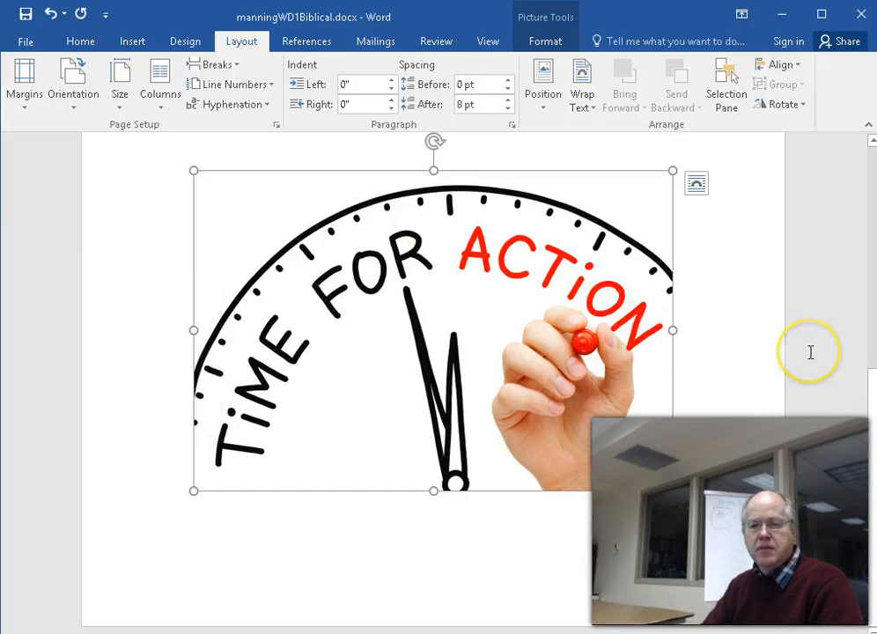
# Move the verse text box back to the horizontal center of the page
pyautogui.scroll(3, 810, 352)
pyautogui.scroll(6, 810, 352)
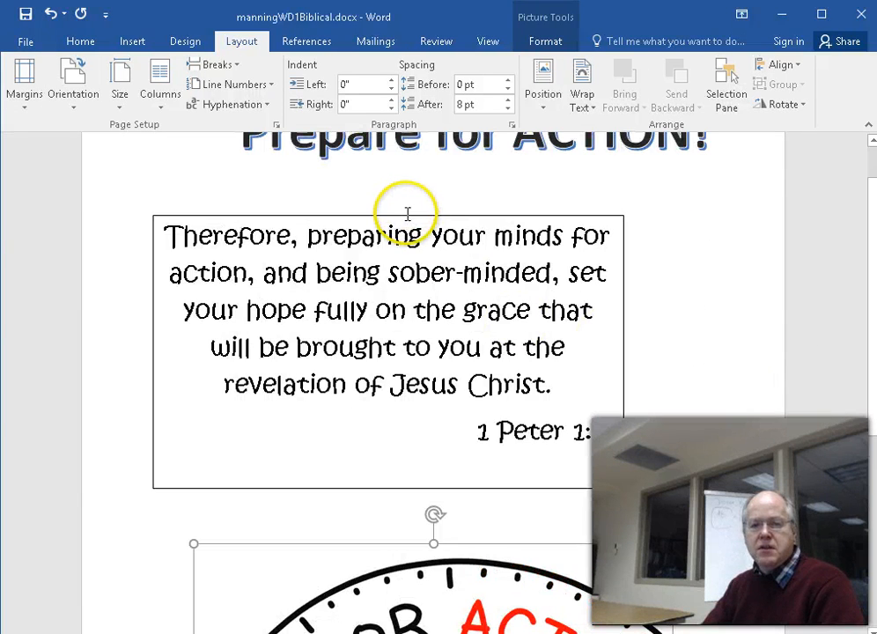
pyautogui.click(420, 219)
pyautogui.click(420, 218)
pyautogui.moveTo(422, 217); pyautogui.dragTo(482, 219)
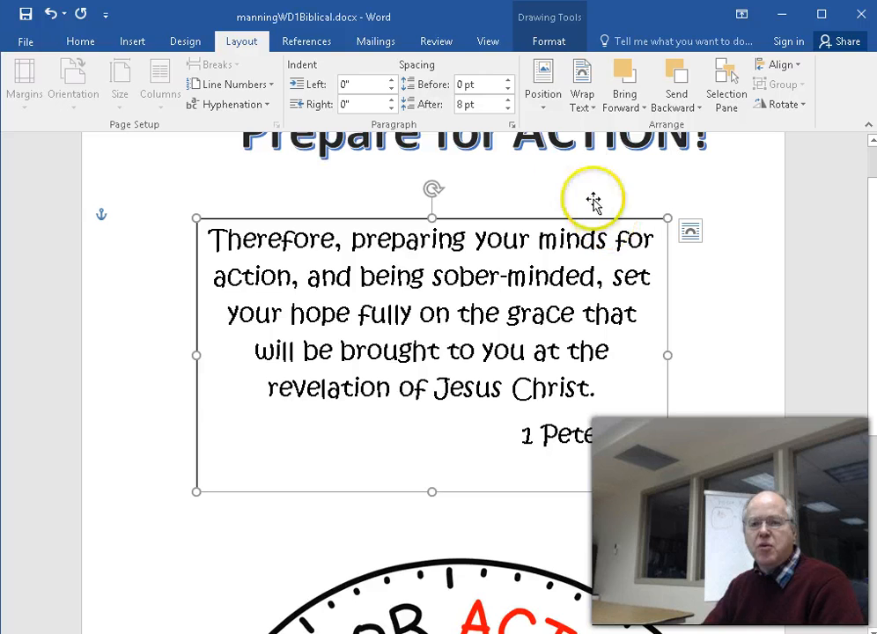
# Remove the outline from the verse text box
pyautogui.click(548, 46)
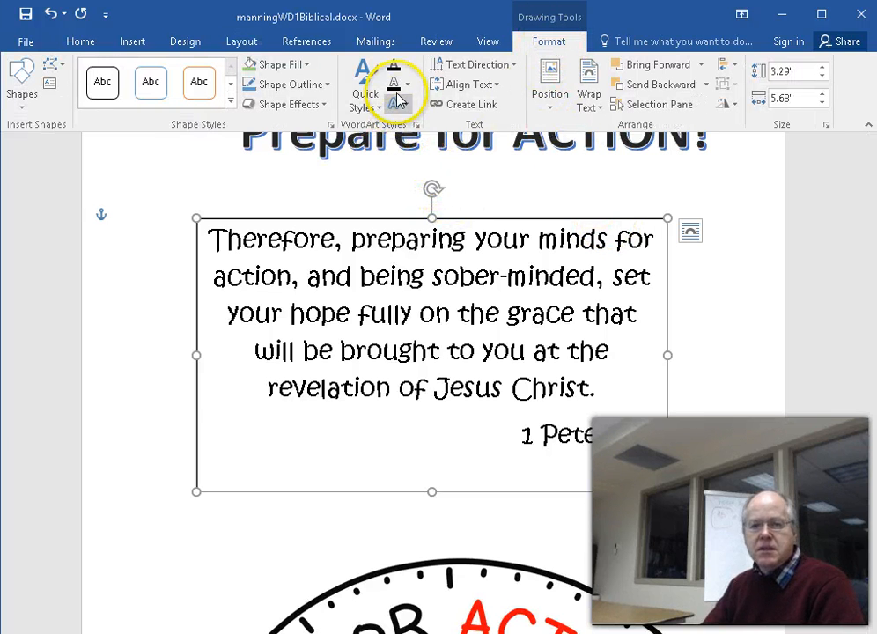
pyautogui.click(324, 87)
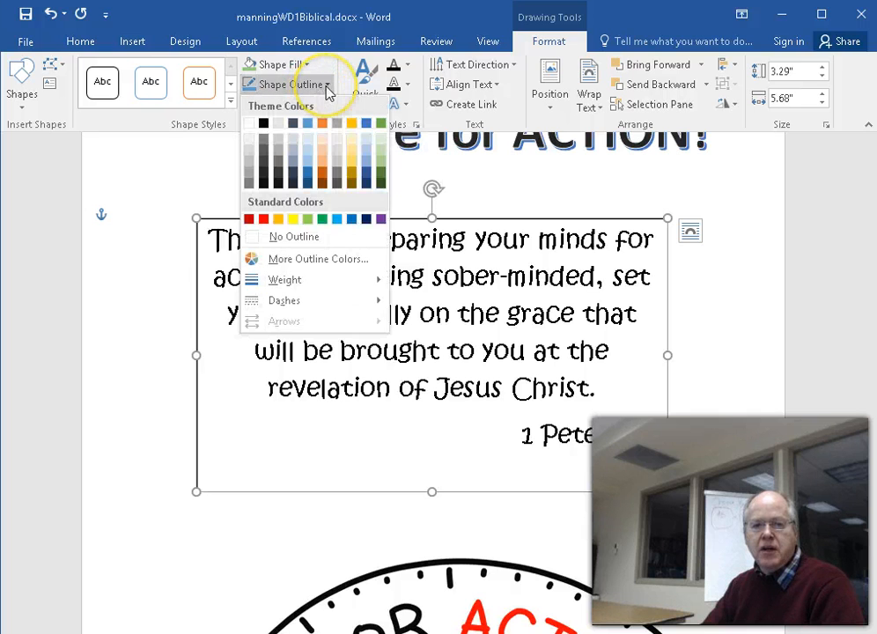
pyautogui.click(296, 238)
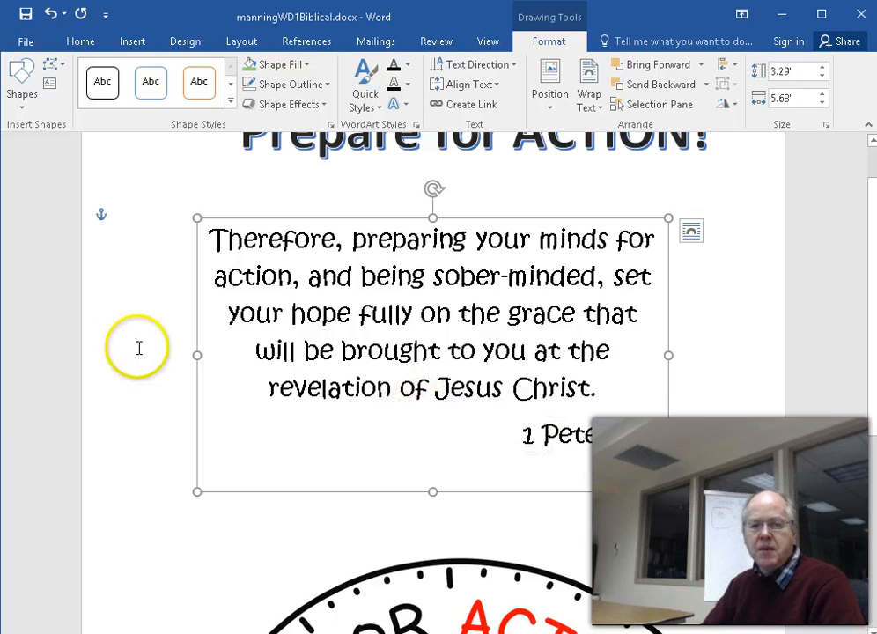
# Add a page border around the whole document using the clock-face art design
pyautogui.click(125, 321)
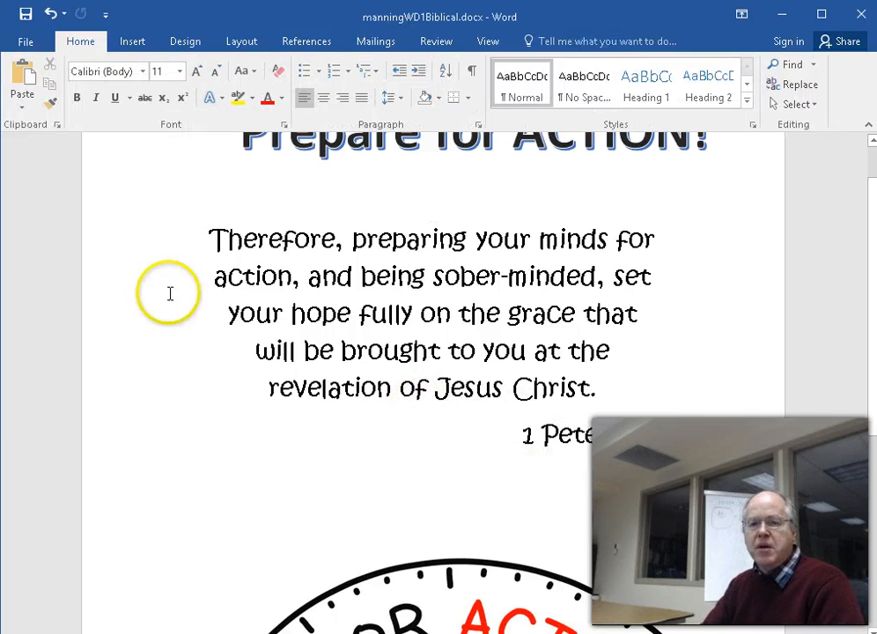
pyautogui.click(194, 45)
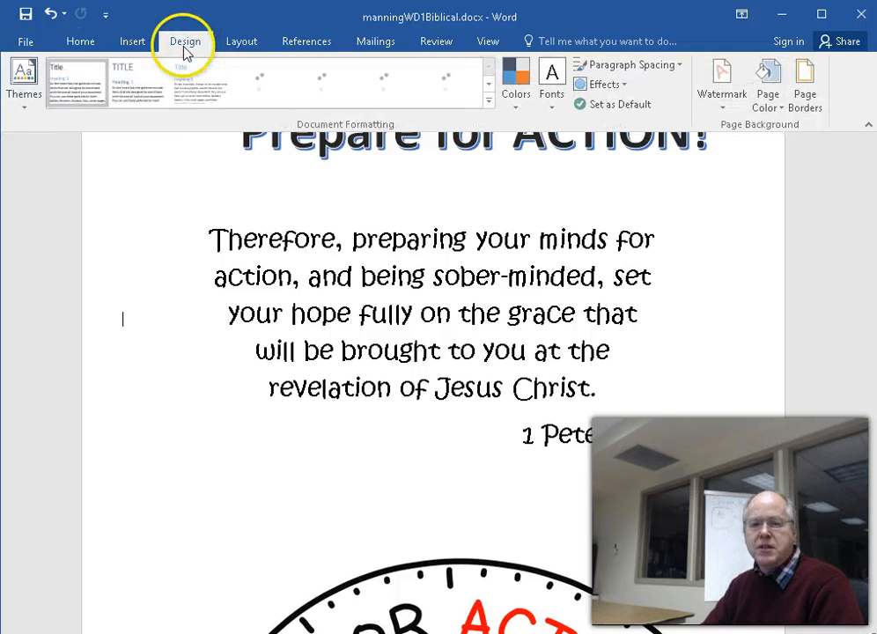
pyautogui.click(808, 77)
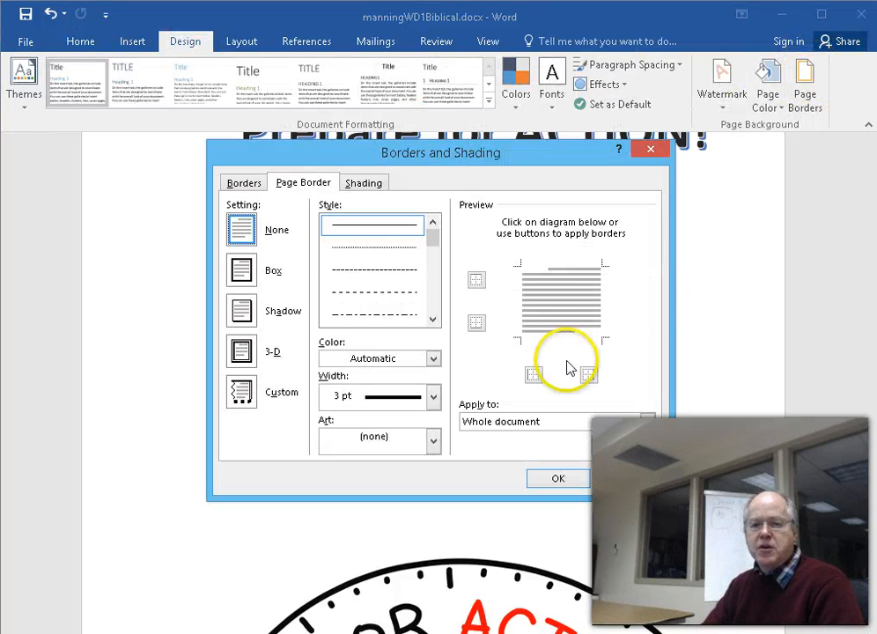
pyautogui.click(432, 440)
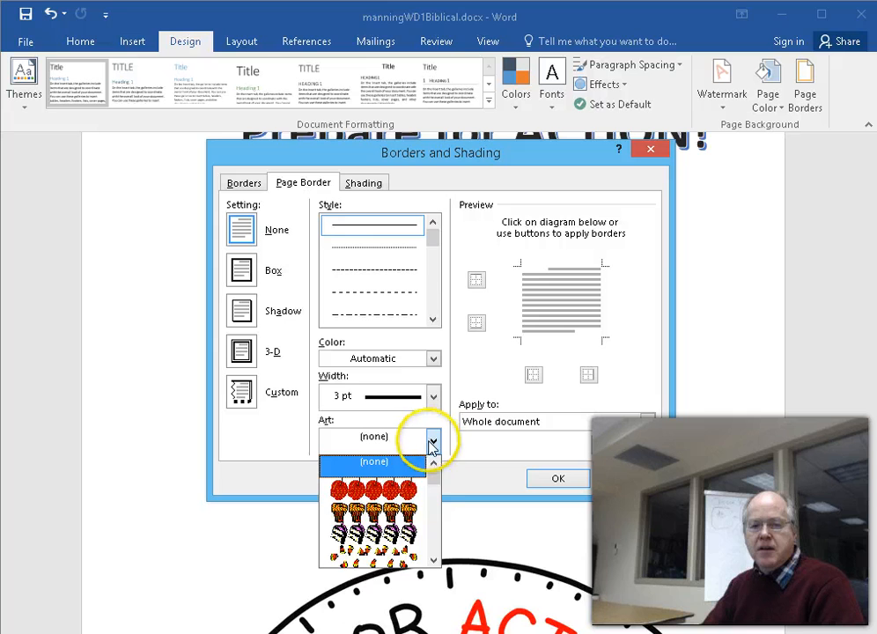
pyautogui.moveTo(435, 484); pyautogui.dragTo(438, 491)
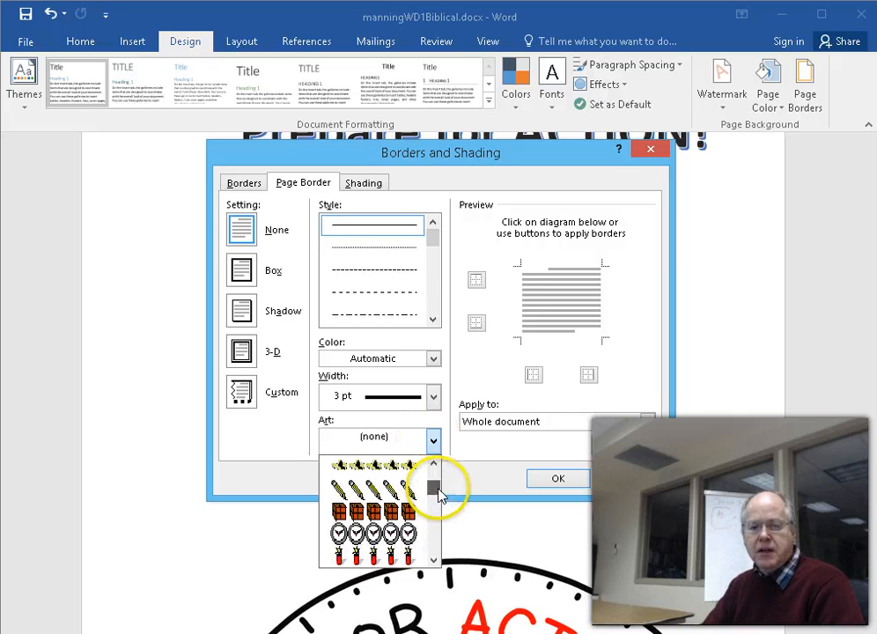
pyautogui.click(411, 534)
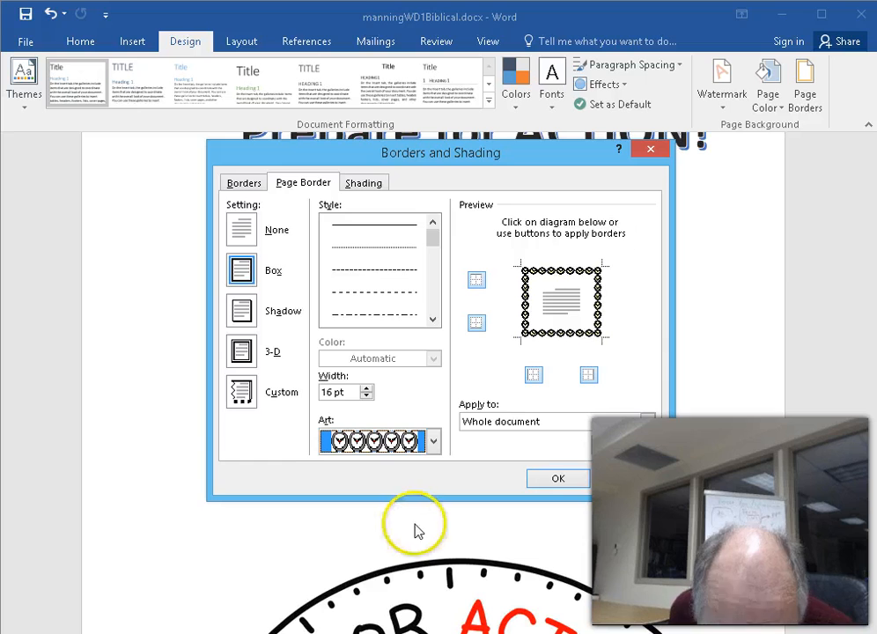
pyautogui.click(553, 479)
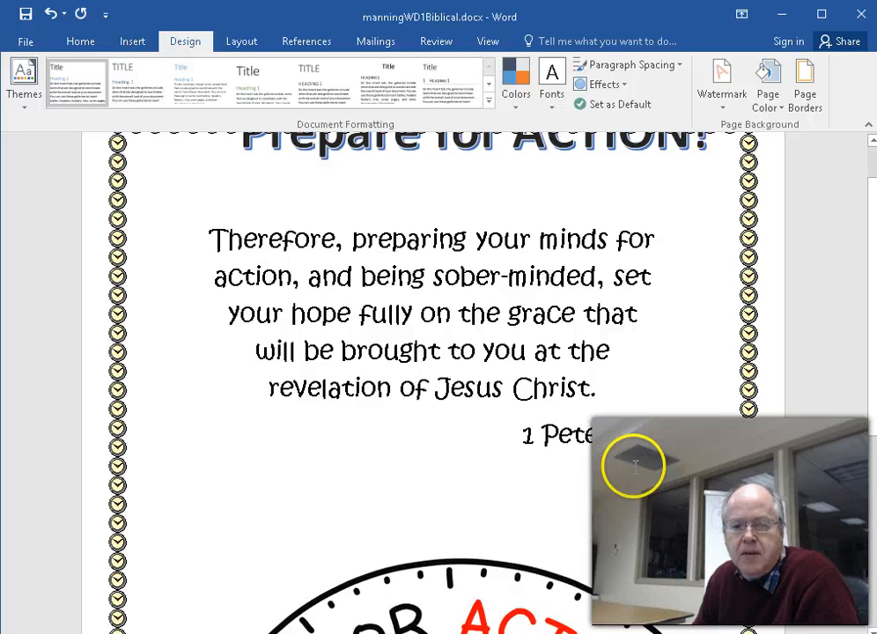
# Move the verse text box straight down the page, away from the title, so its lower edge meets the top of the clock picture
pyautogui.scroll(-1, 634, 468)
pyautogui.scroll(-4, 633, 469)
pyautogui.scroll(-1, 634, 469)
pyautogui.scroll(2, 634, 468)
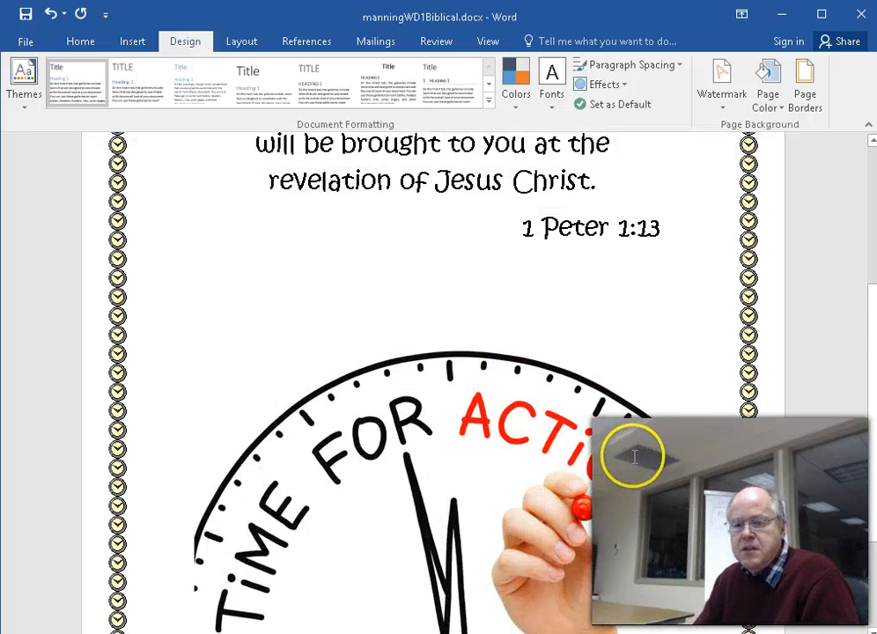
pyautogui.scroll(-3, 635, 464)
pyautogui.scroll(-3, 634, 457)
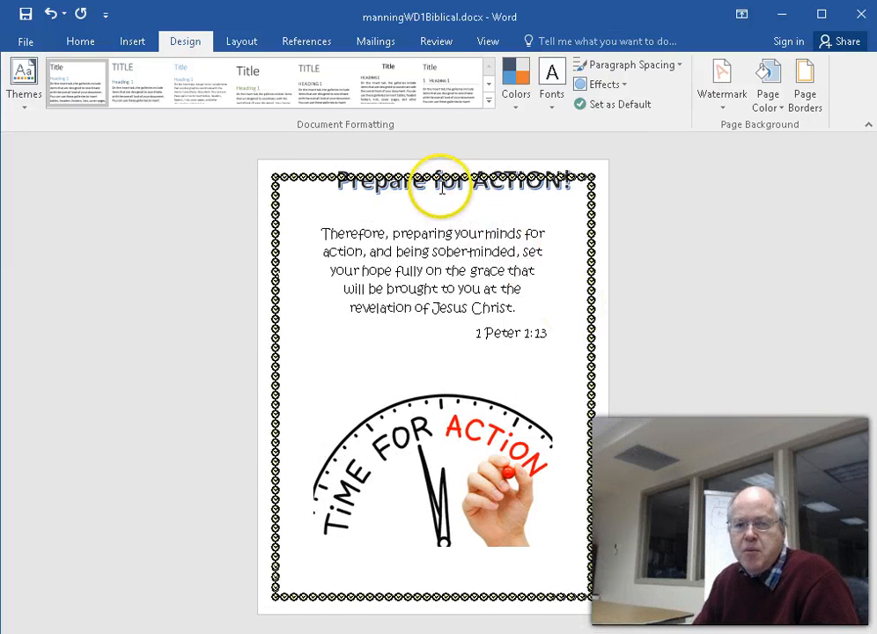
pyautogui.click(423, 227)
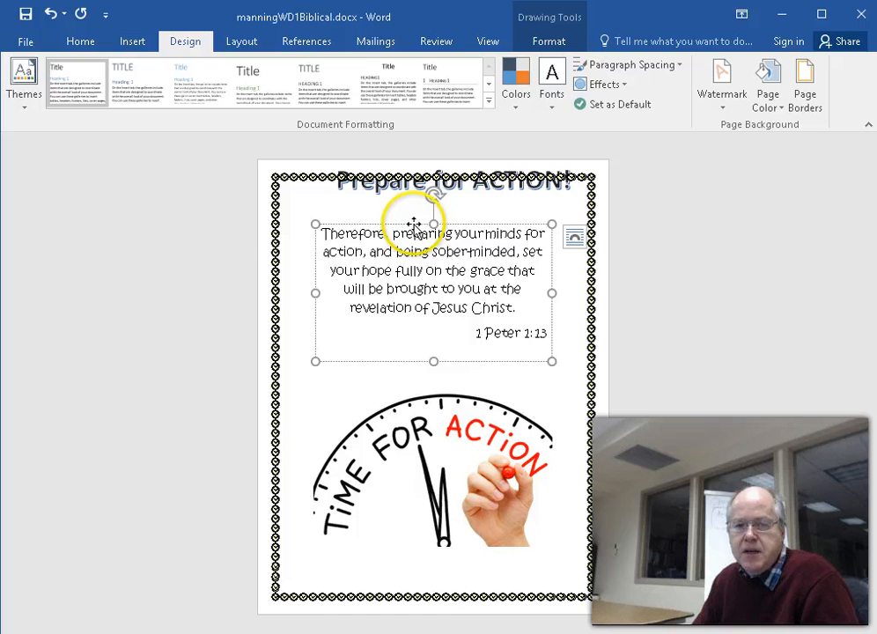
pyautogui.moveTo(414, 228); pyautogui.dragTo(413, 269)
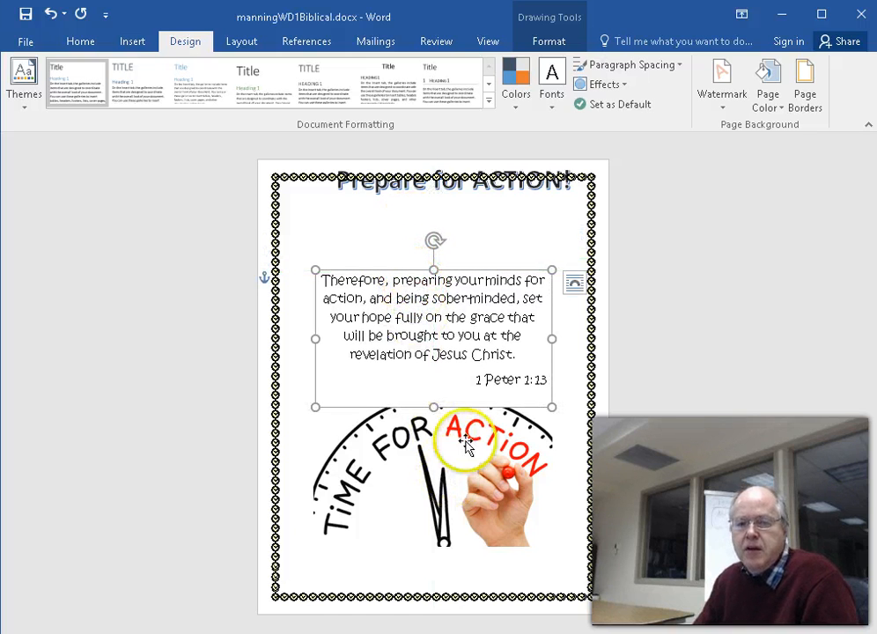